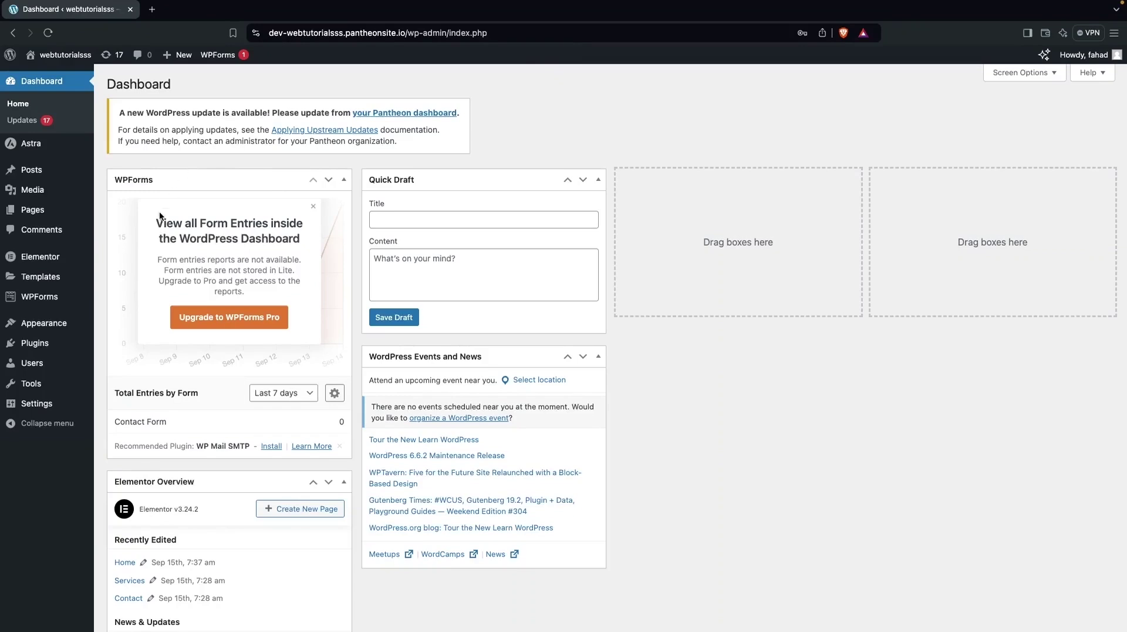
# Install Polylang and Connect Polylang for Elementor from Add New, then view Installed Plugins.
pyautogui.moveTo(58, 349)
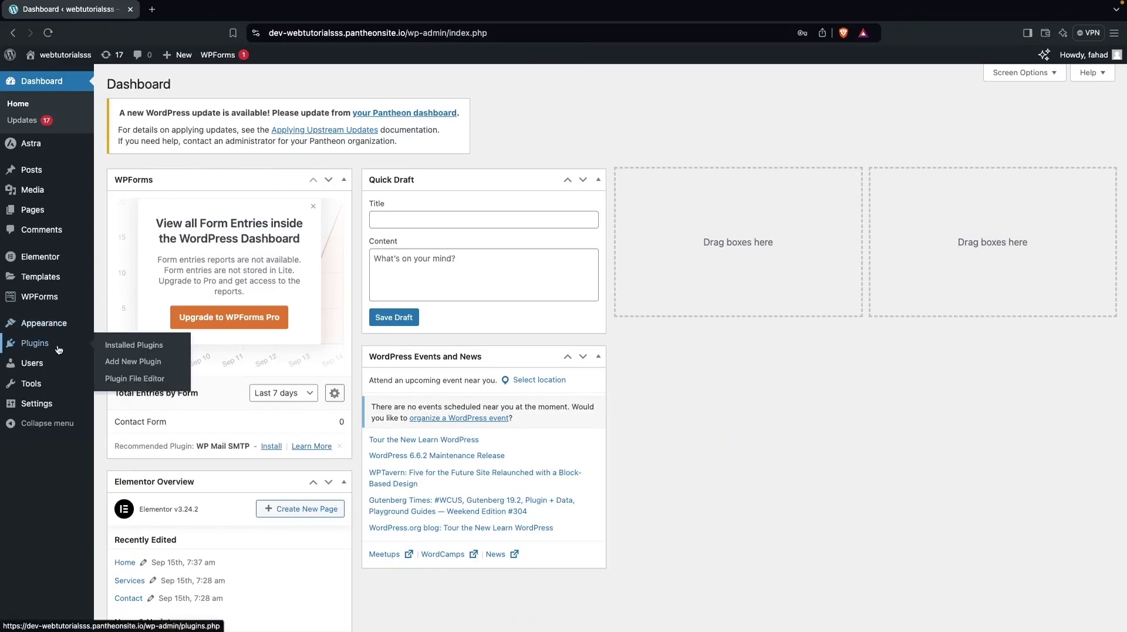
pyautogui.click(176, 370)
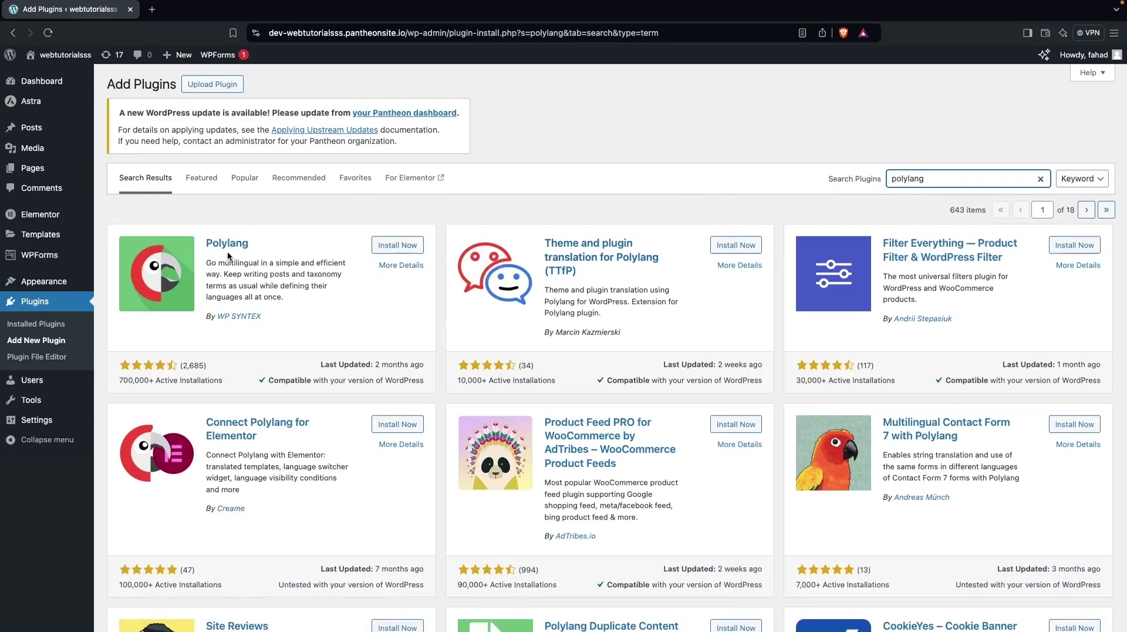
pyautogui.click(399, 246)
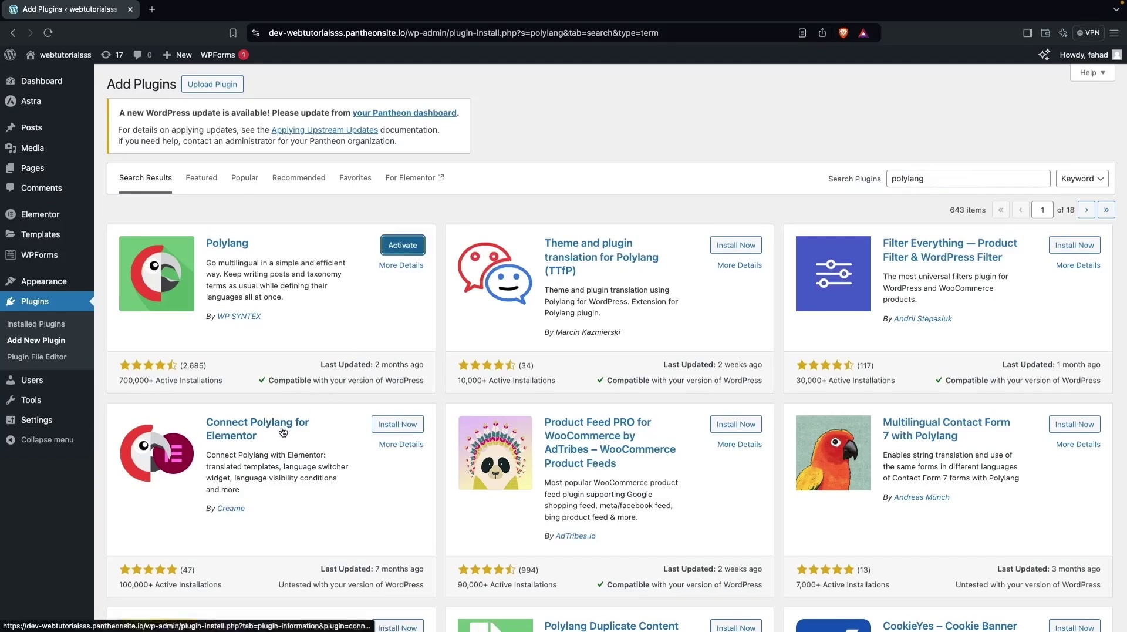
pyautogui.click(398, 425)
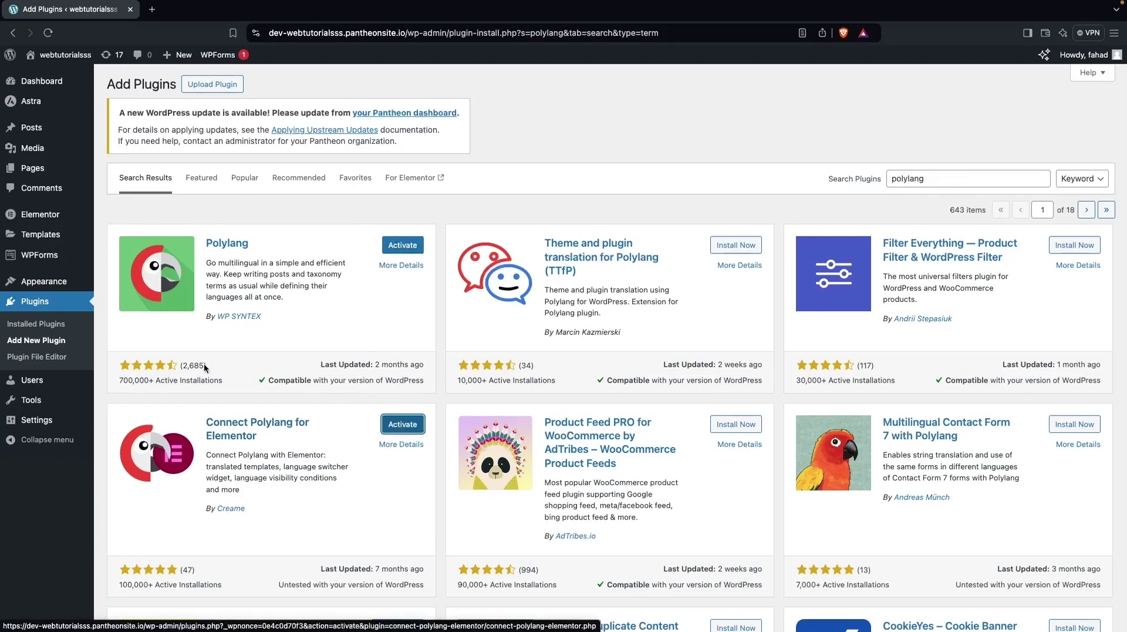
pyautogui.click(46, 324)
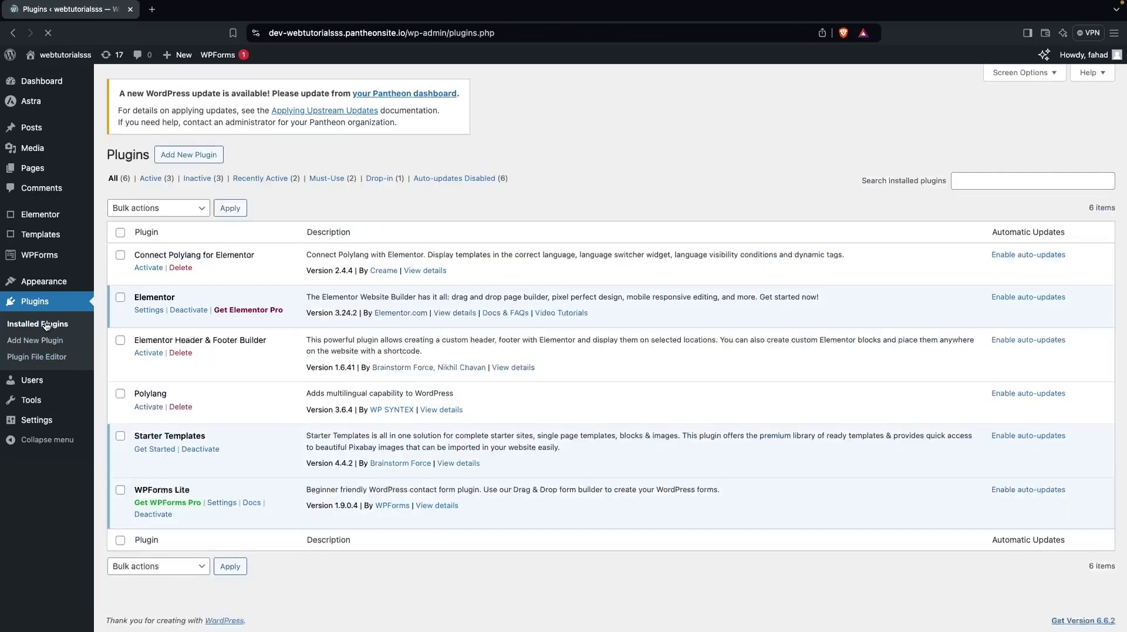
# Bulk-activate the checked Polylang and Connect Polylang for Elementor plugins.
pyautogui.click(120, 257)
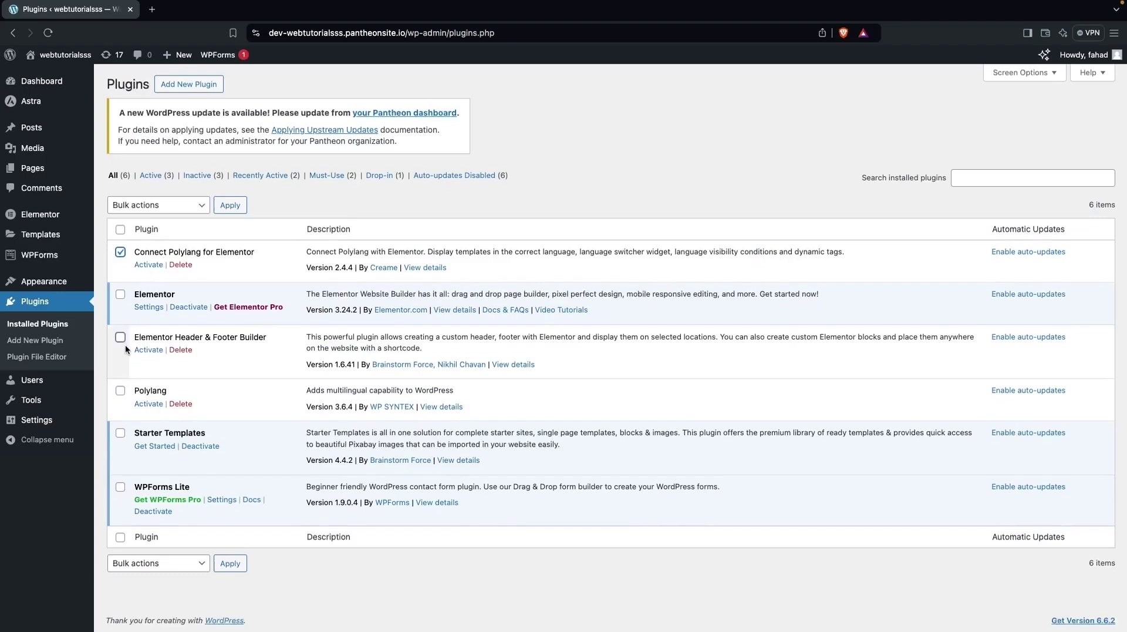
pyautogui.click(121, 391)
pyautogui.click(157, 205)
pyautogui.click(158, 222)
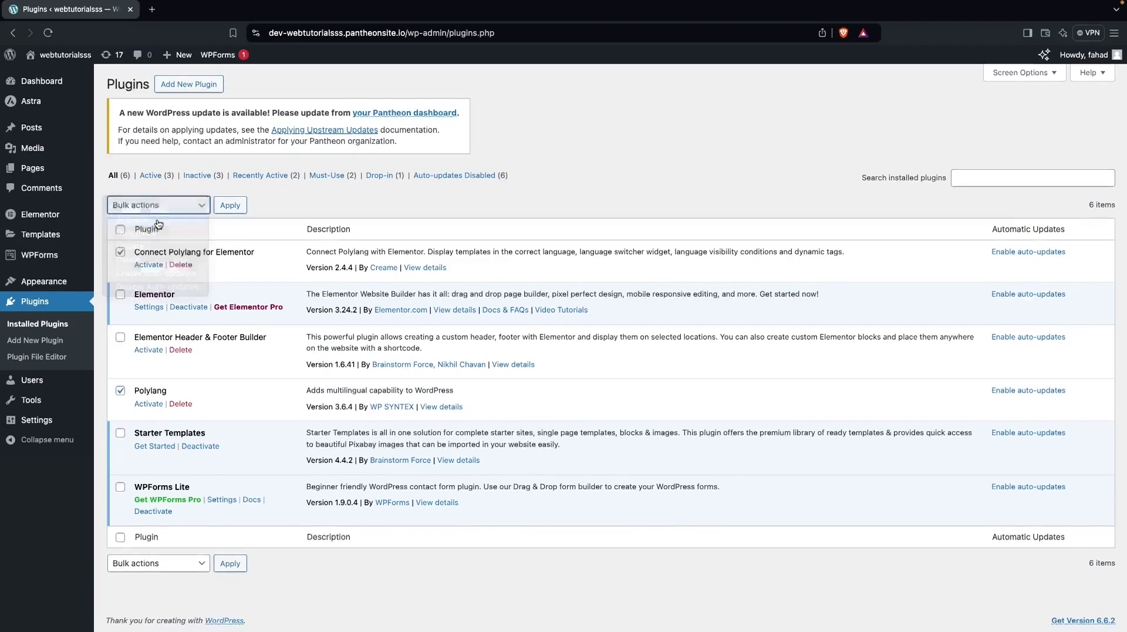
pyautogui.click(240, 208)
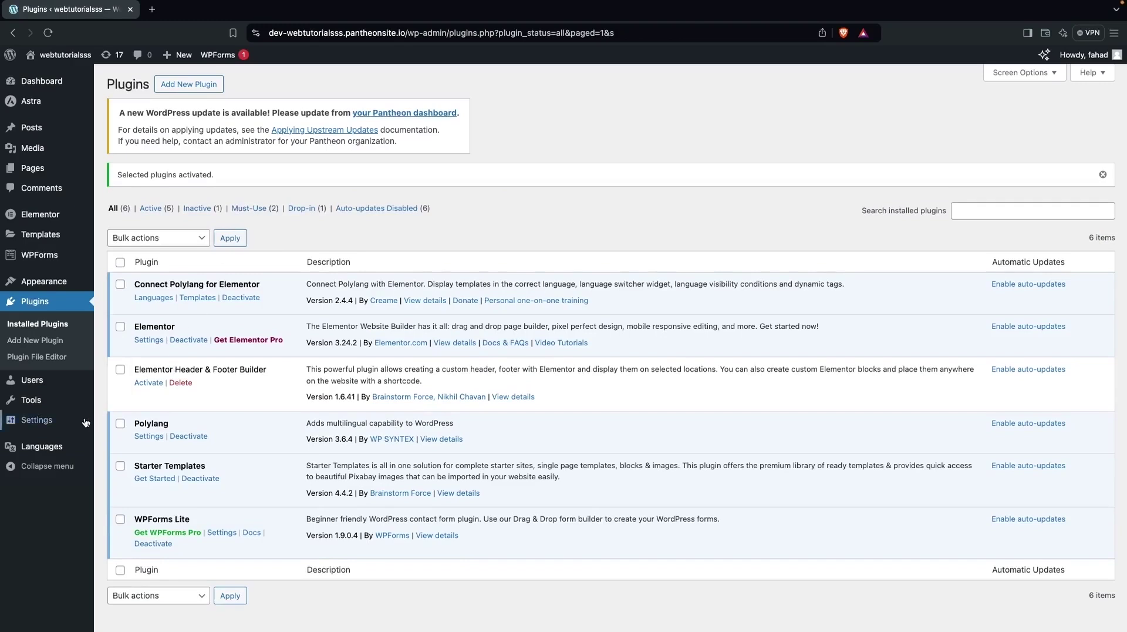
# In Polylang Languages, add English - en_US as the first site language.
pyautogui.moveTo(67, 451)
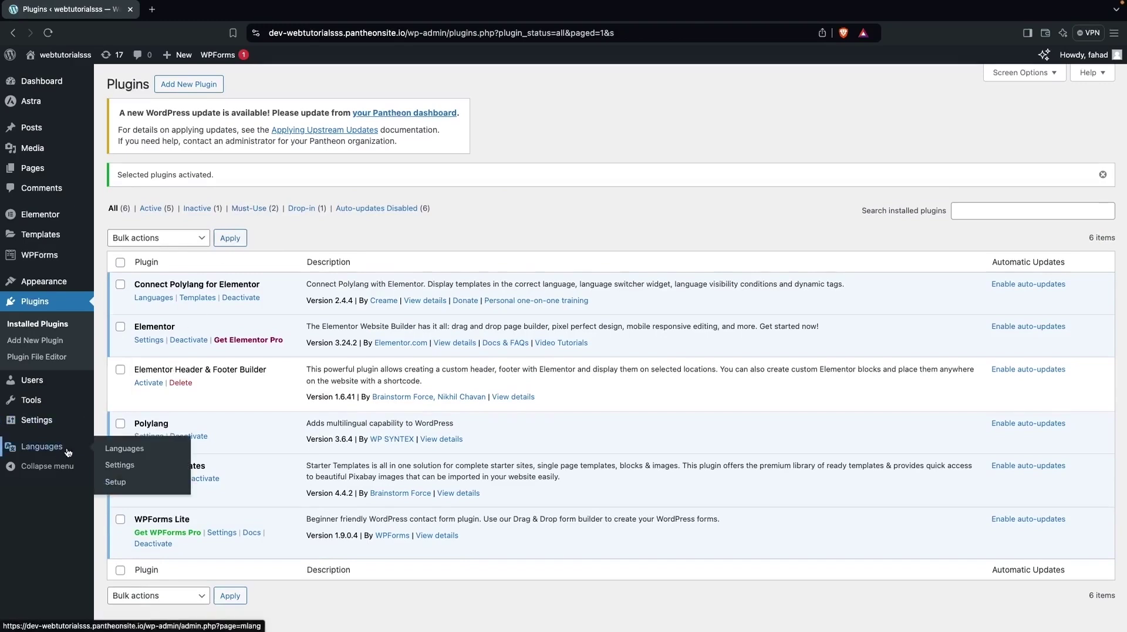
pyautogui.click(67, 452)
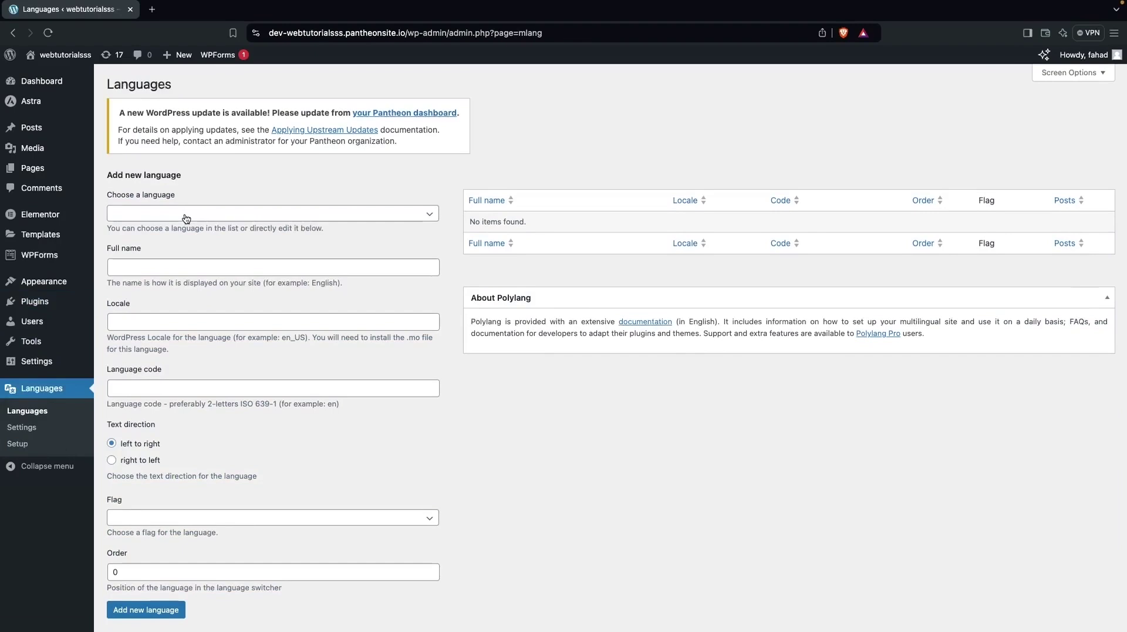
pyautogui.click(186, 219)
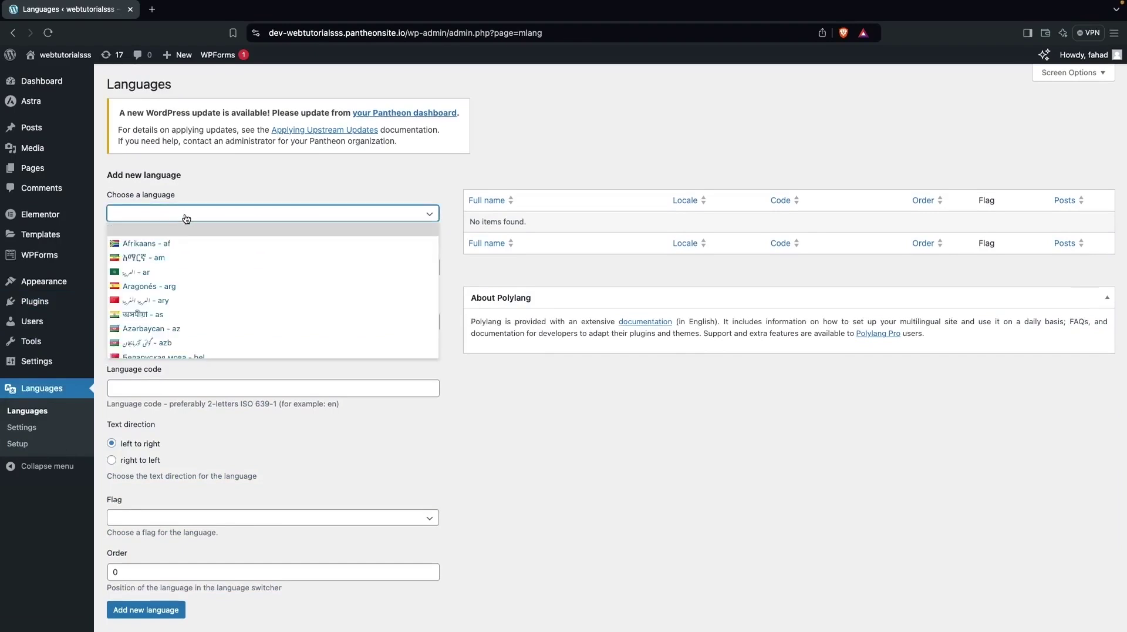
pyautogui.scroll(-10, 185, 222)
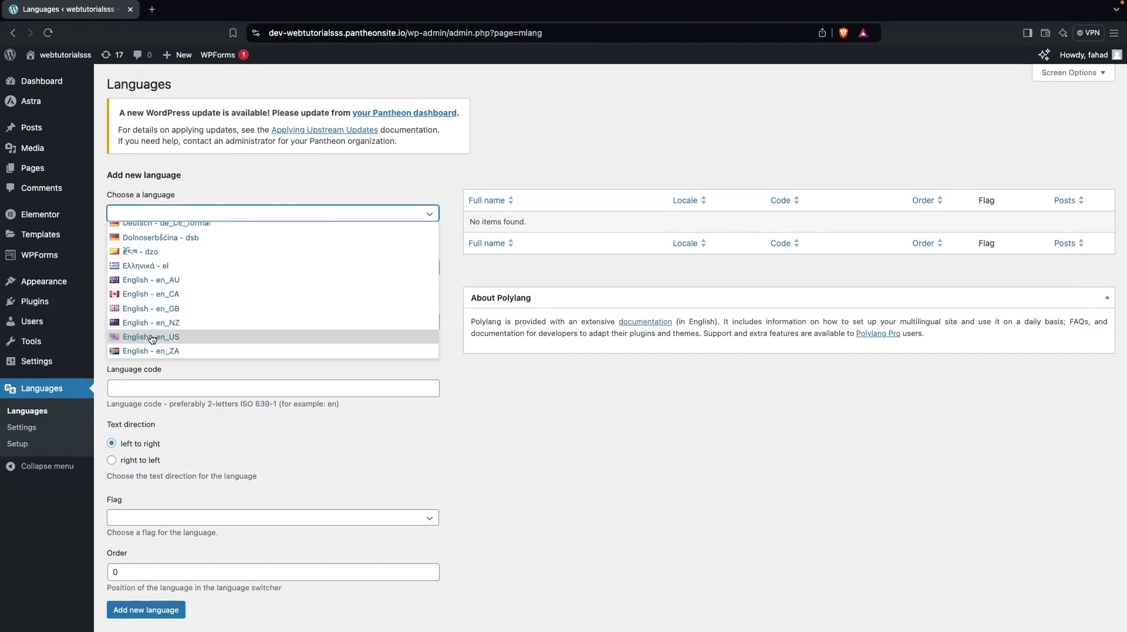
pyautogui.click(152, 338)
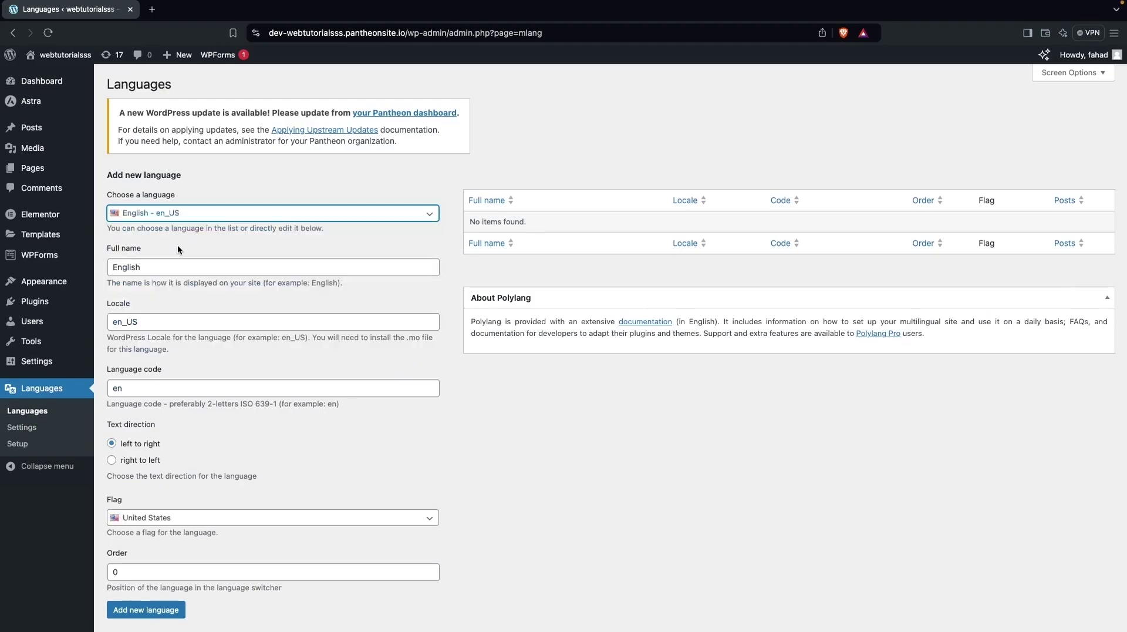
pyautogui.scroll(-1, 157, 320)
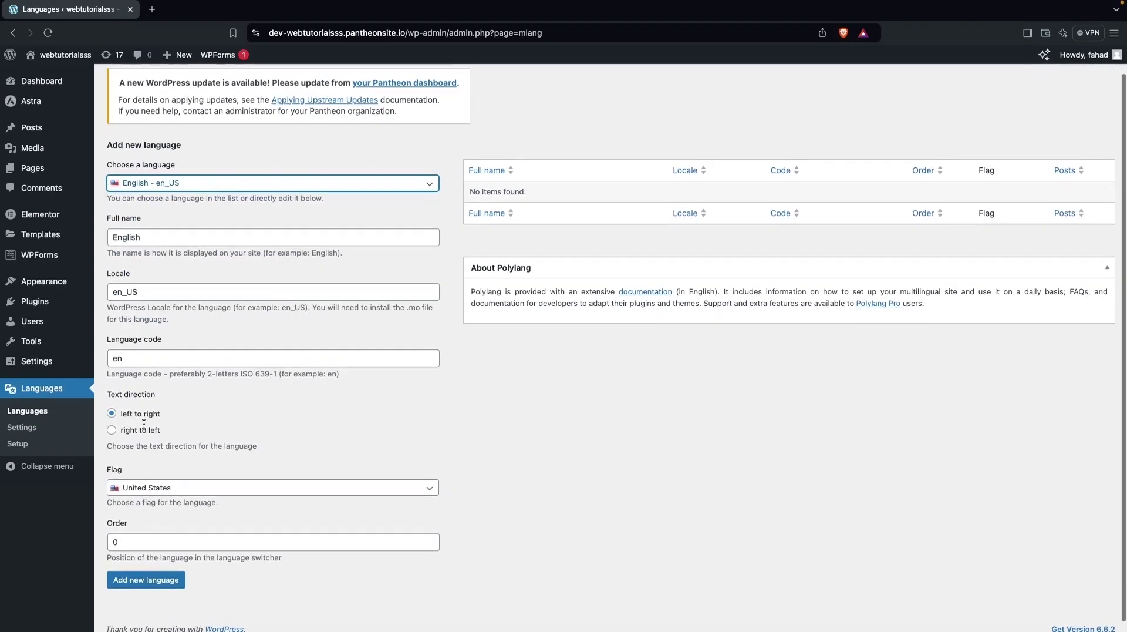
pyautogui.click(151, 580)
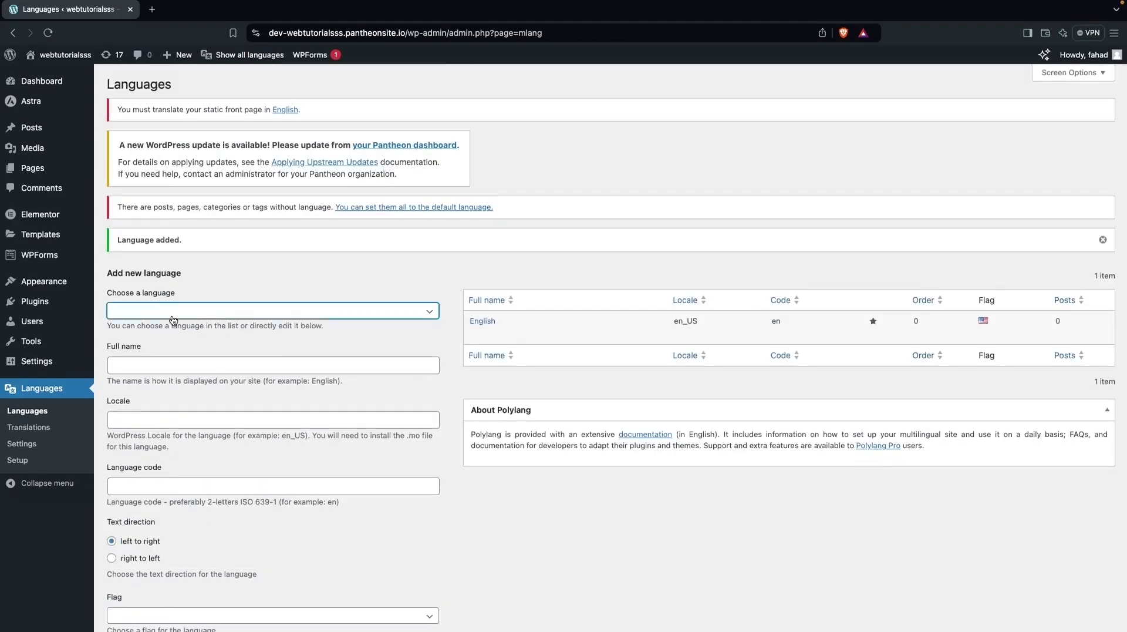
# Add Español - es_ES as a second language with order 1.
pyautogui.click(173, 317)
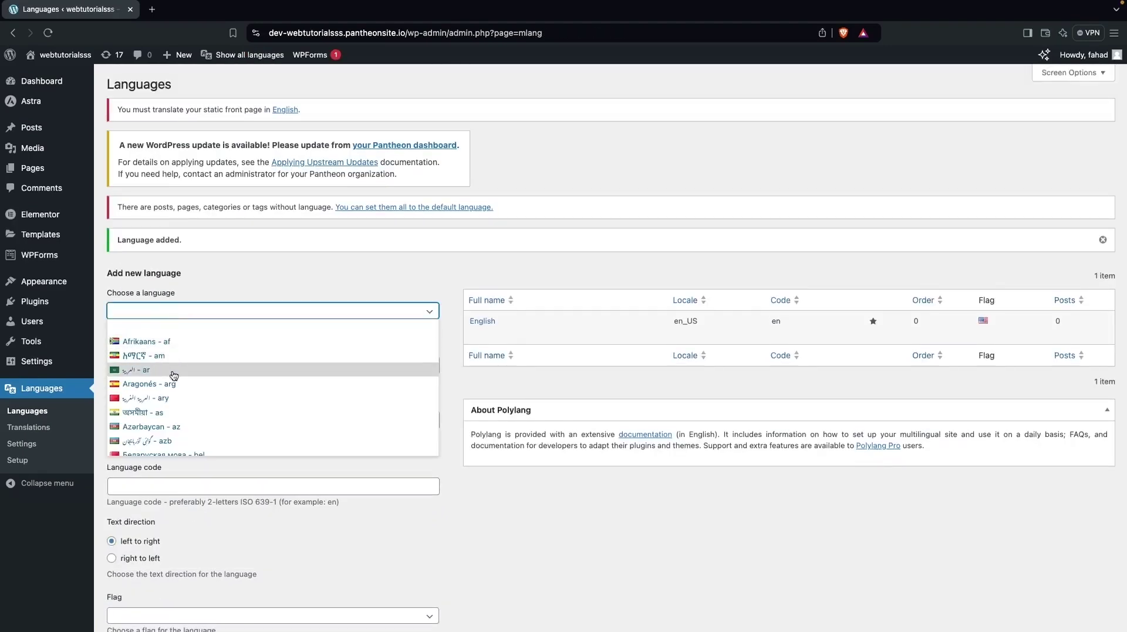
pyautogui.scroll(-10, 170, 393)
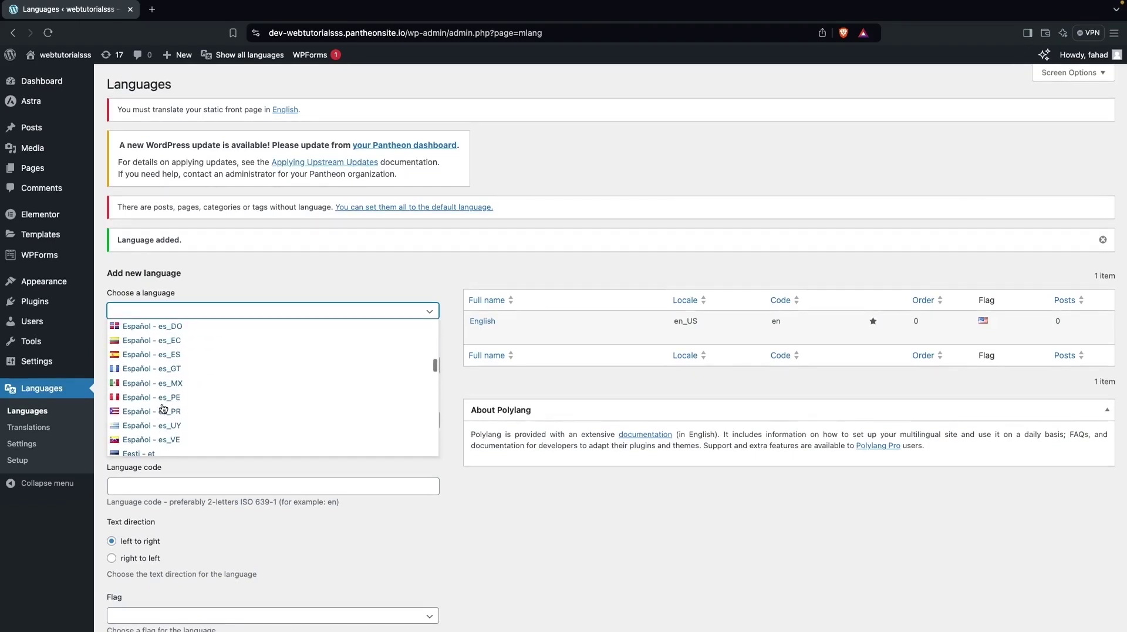
pyautogui.scroll(3, 159, 390)
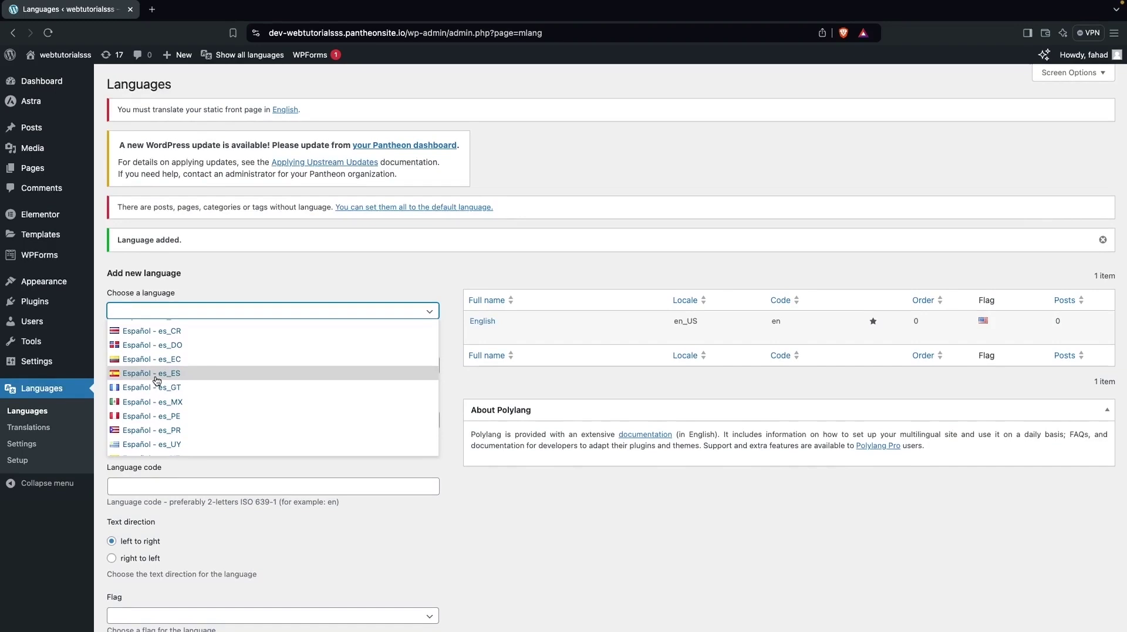
pyautogui.click(152, 373)
pyautogui.scroll(-2, 156, 411)
pyautogui.click(134, 567)
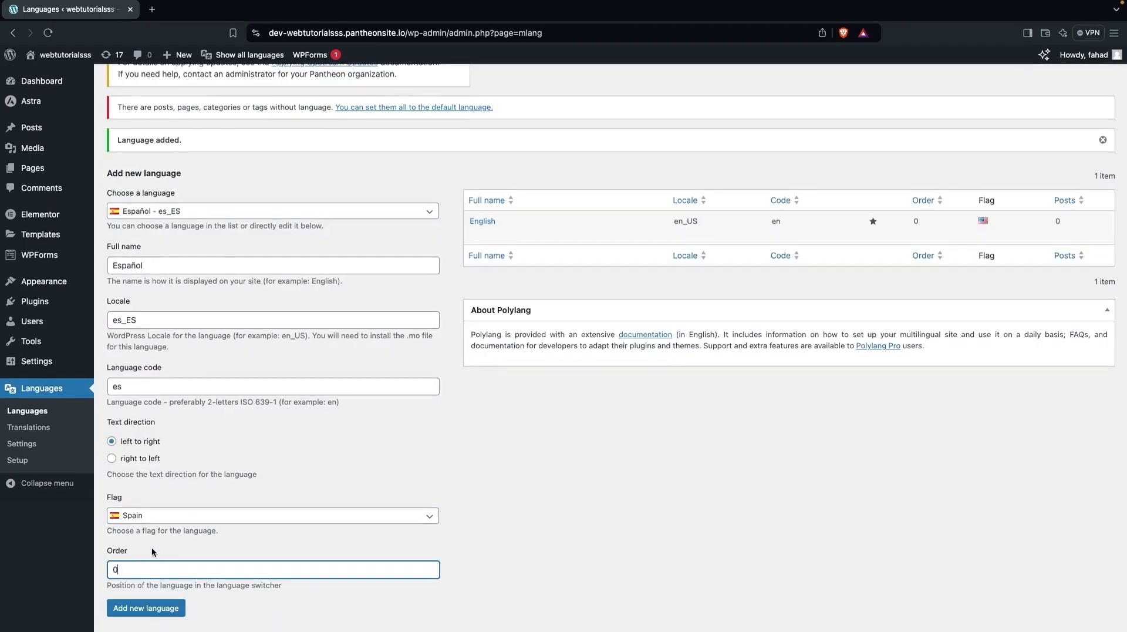
pyautogui.press('BackSpace')
pyautogui.write('1')
pyautogui.click(171, 611)
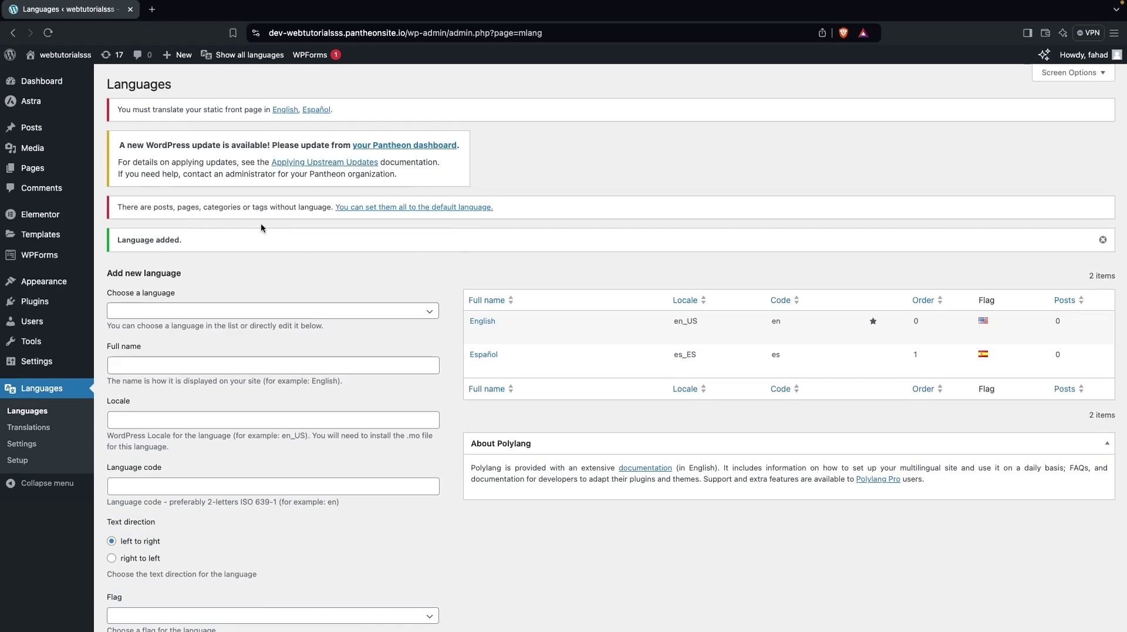
# Assign all existing content to English, then preview the front page in a new tab.
pyautogui.click(417, 211)
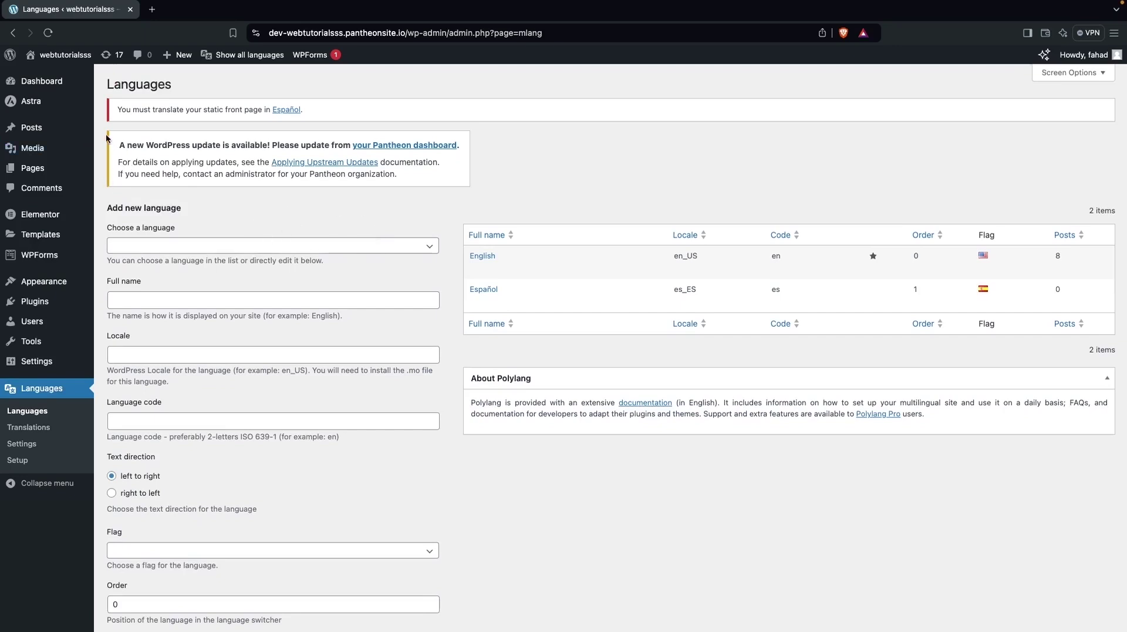
pyautogui.moveTo(63, 56)
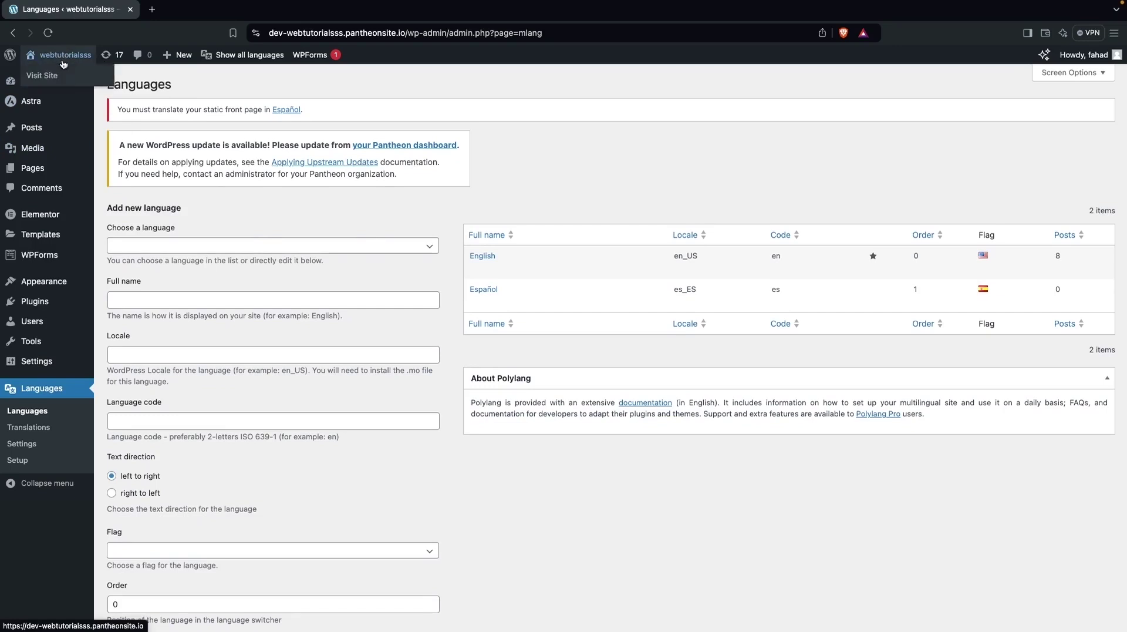
pyautogui.keyDown('super'); pyautogui.click(63, 77); pyautogui.keyUp('super')
pyautogui.click(186, 9)
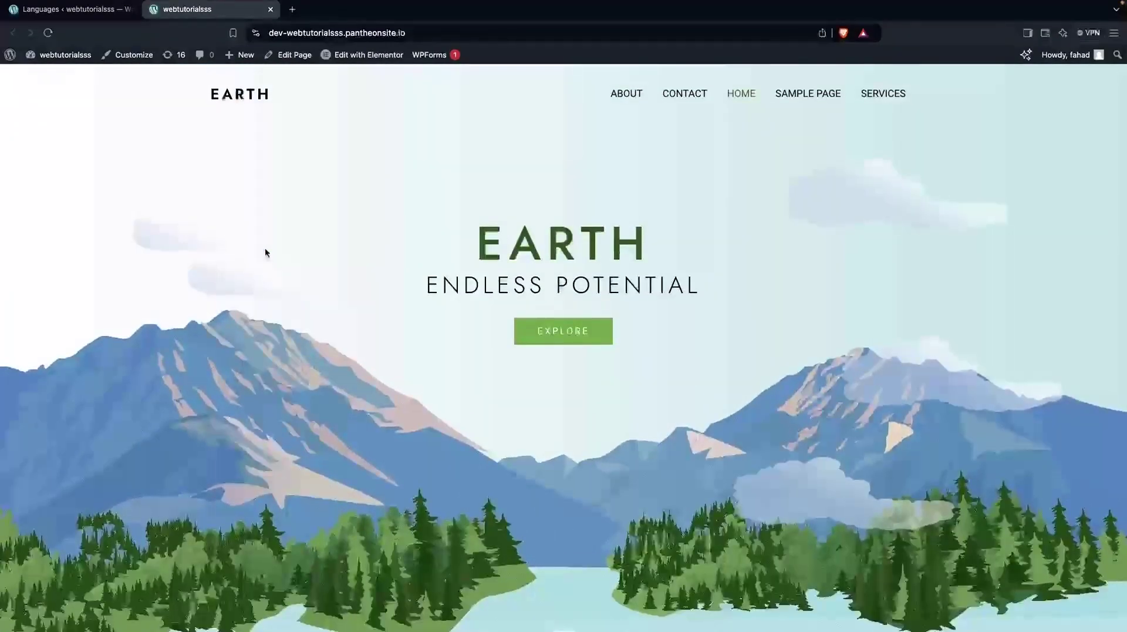
pyautogui.click(68, 10)
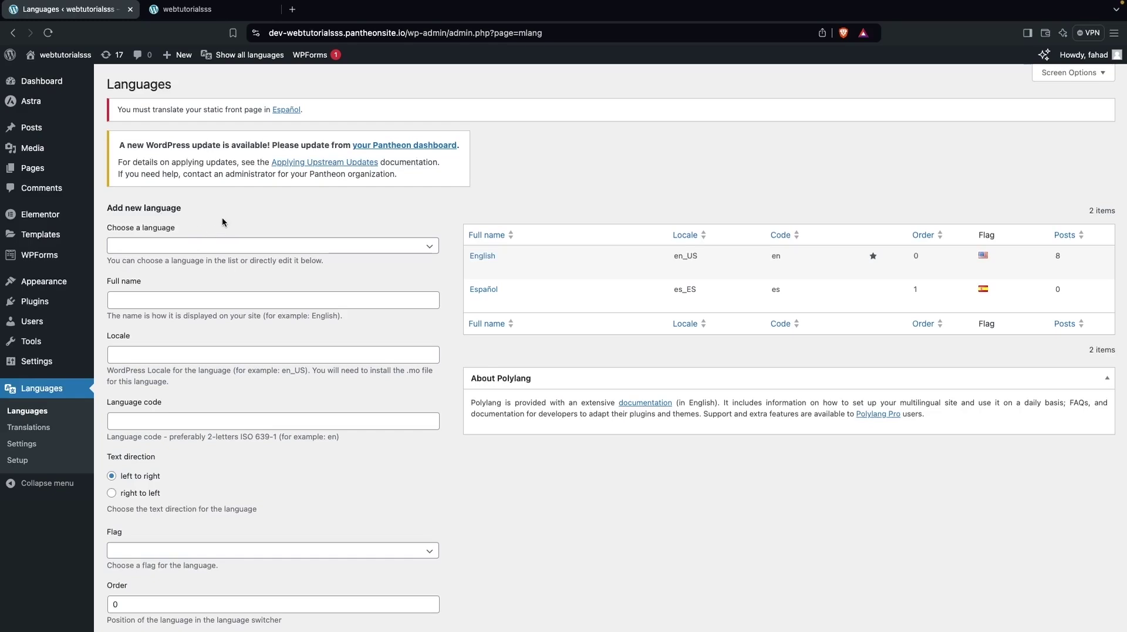
# From All Pages, create the Spanish translation of the Home page.
pyautogui.click(59, 175)
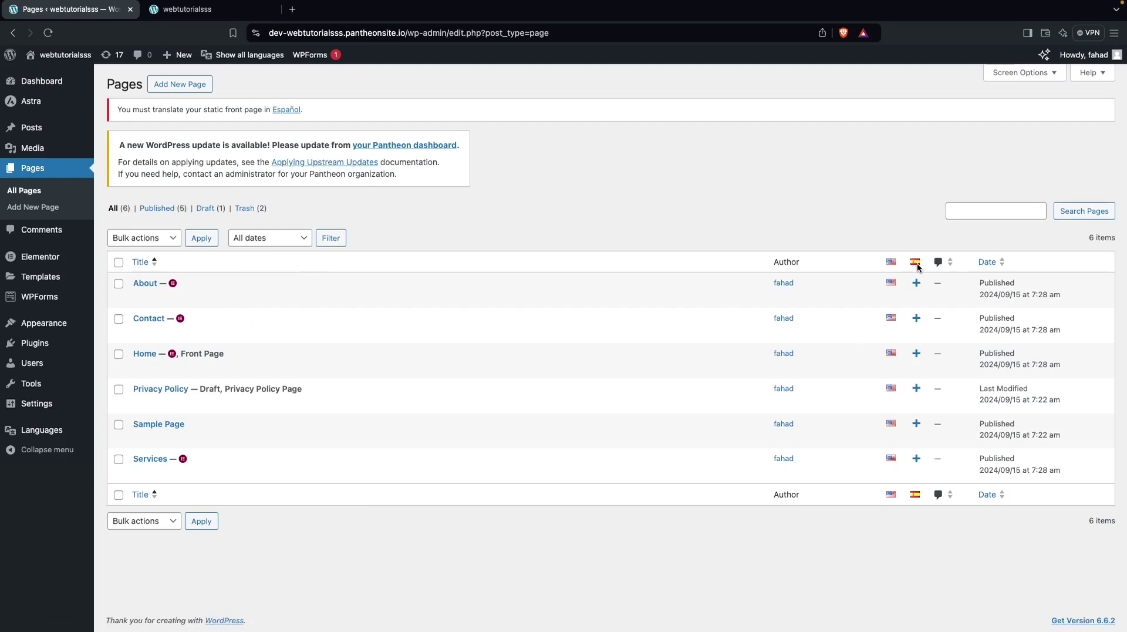
pyautogui.click(918, 355)
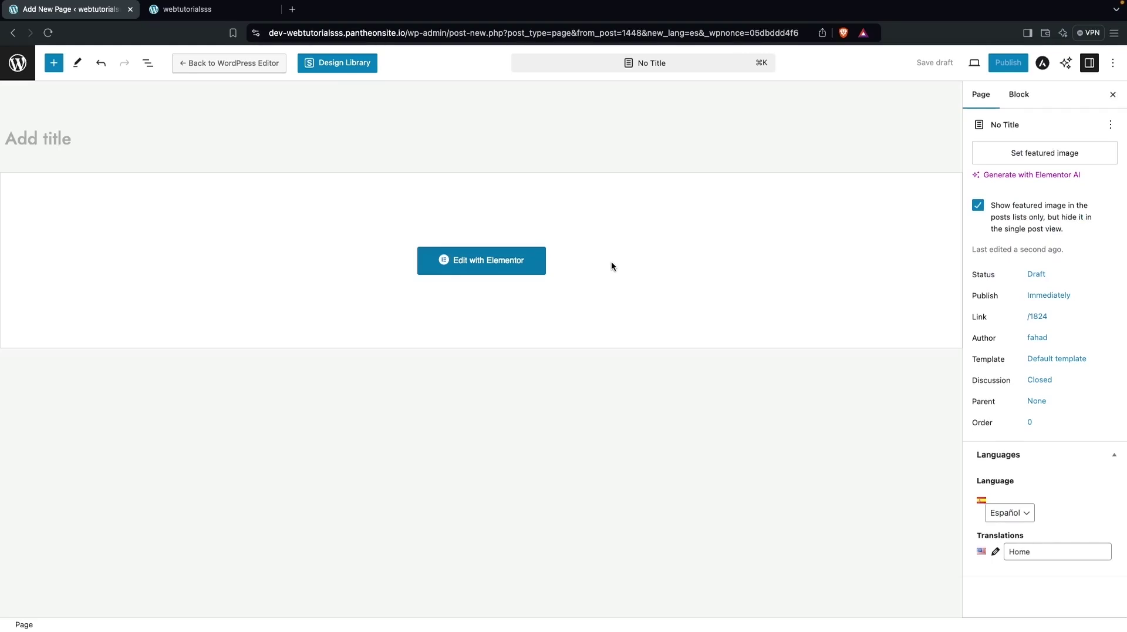
# Open the Spanish draft in Elementor and retitle it 'Home - Spanish' in Page Settings.
pyautogui.click(488, 267)
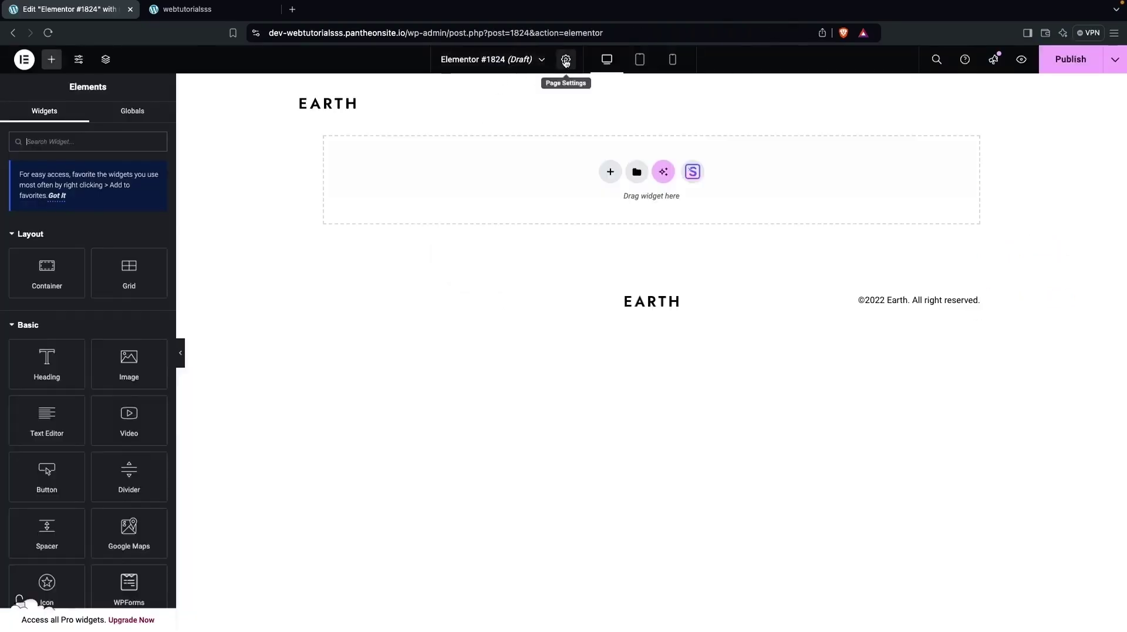
pyautogui.click(566, 60)
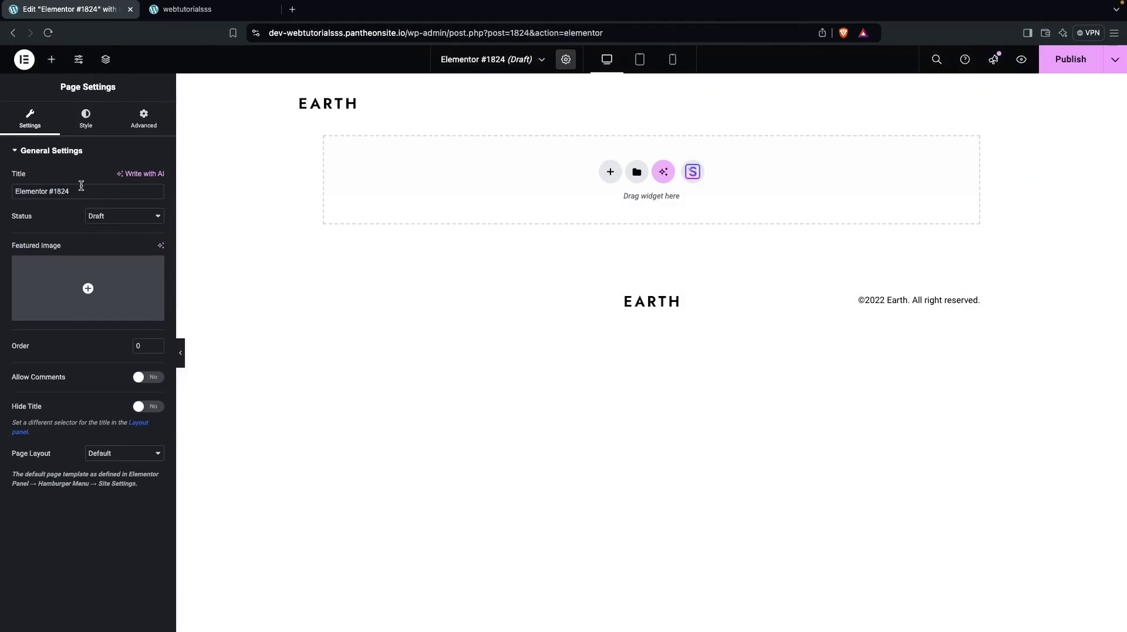
pyautogui.tripleClick(44, 189)
pyautogui.write('Home -')
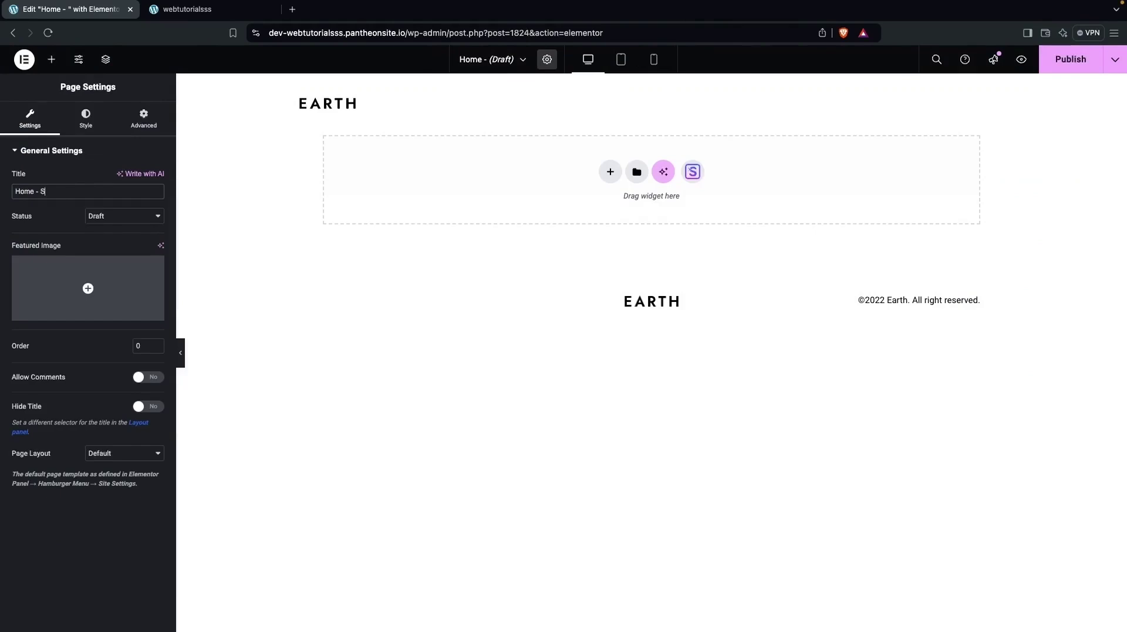
pyautogui.write(' Spanish')
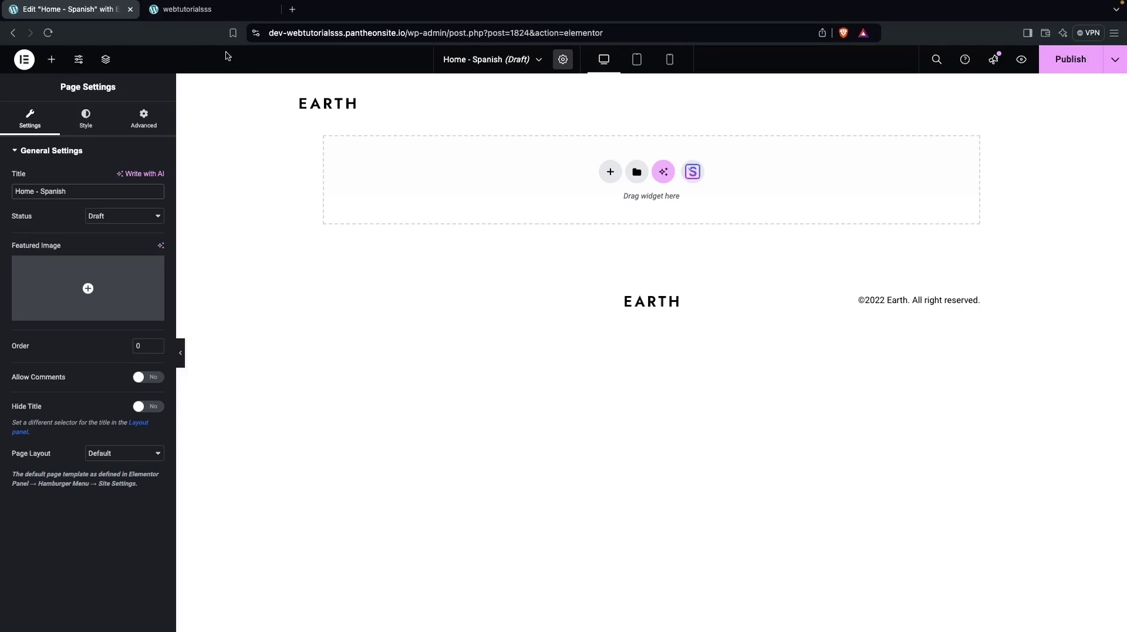
# Open the Dashboard from the live site's admin bar in a new tab and show All Pages.
pyautogui.click(202, 14)
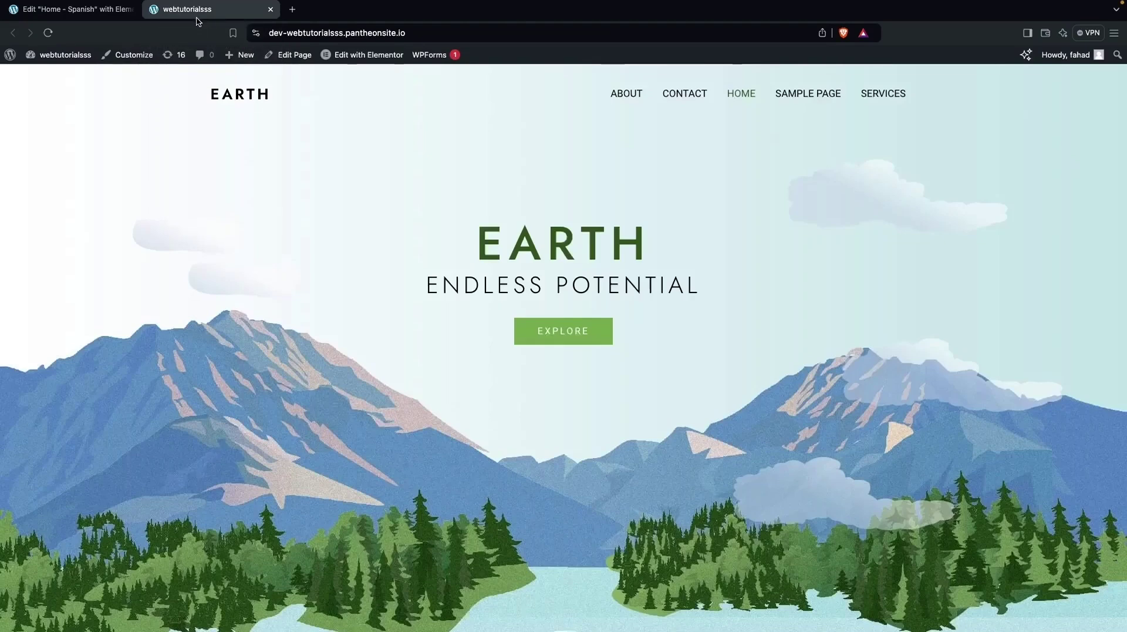
pyautogui.moveTo(76, 63)
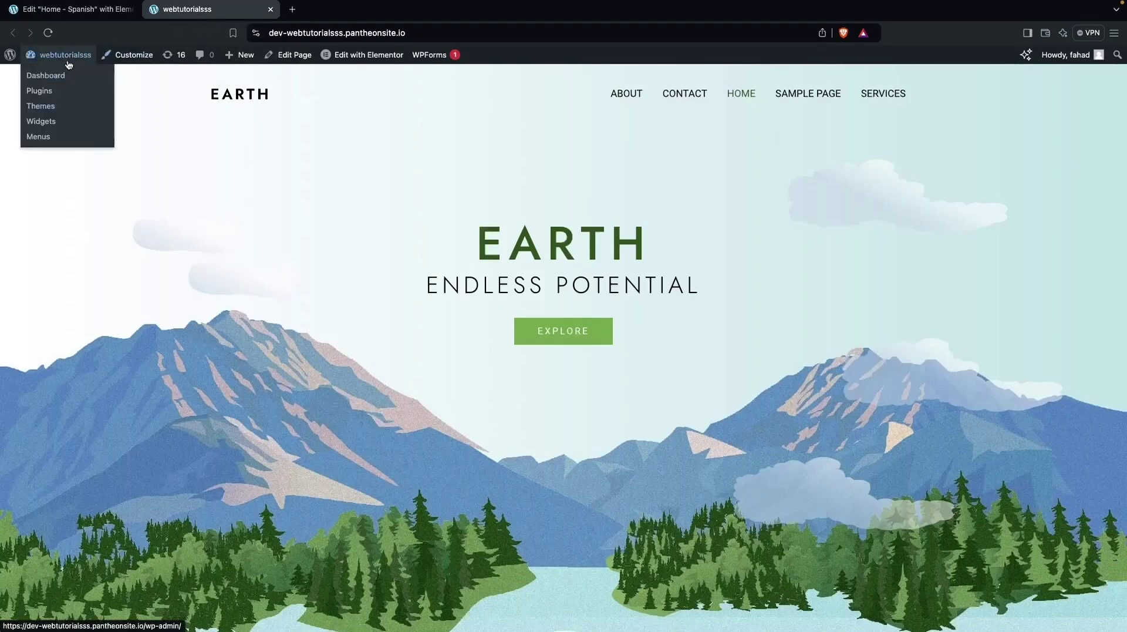
pyautogui.keyDown('super'); pyautogui.click(65, 77); pyautogui.keyUp('super')
pyautogui.hotkey('ctrl', 'Tab')
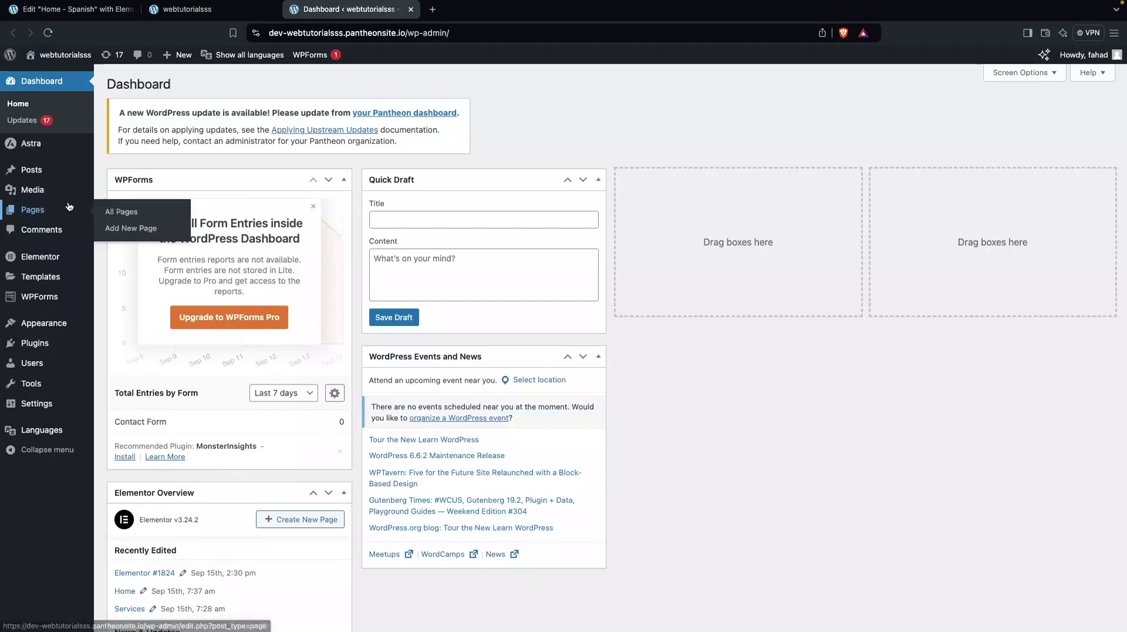
pyautogui.click(123, 212)
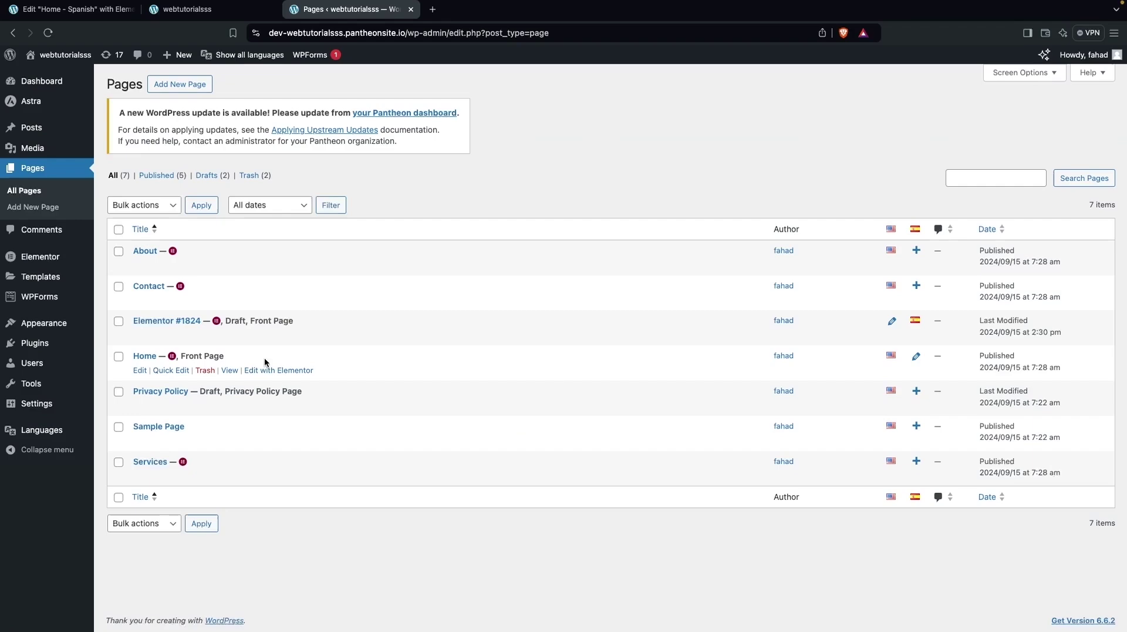
# Open English Home in Elementor and copy its EARTH hero container into the Spanish page.
pyautogui.click(271, 372)
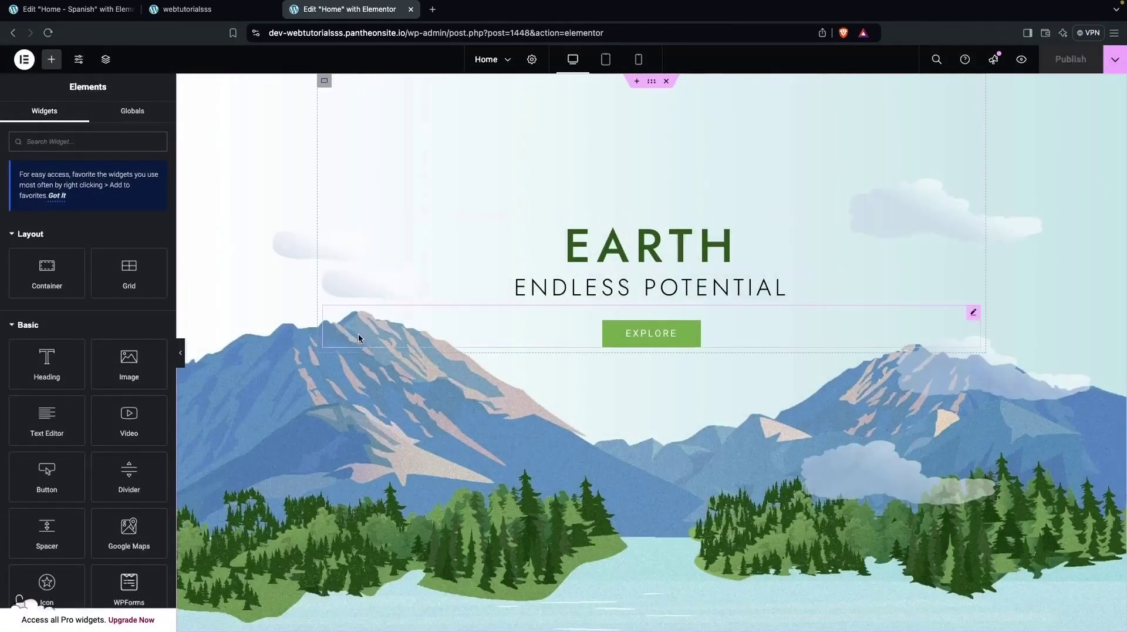
pyautogui.click(106, 59)
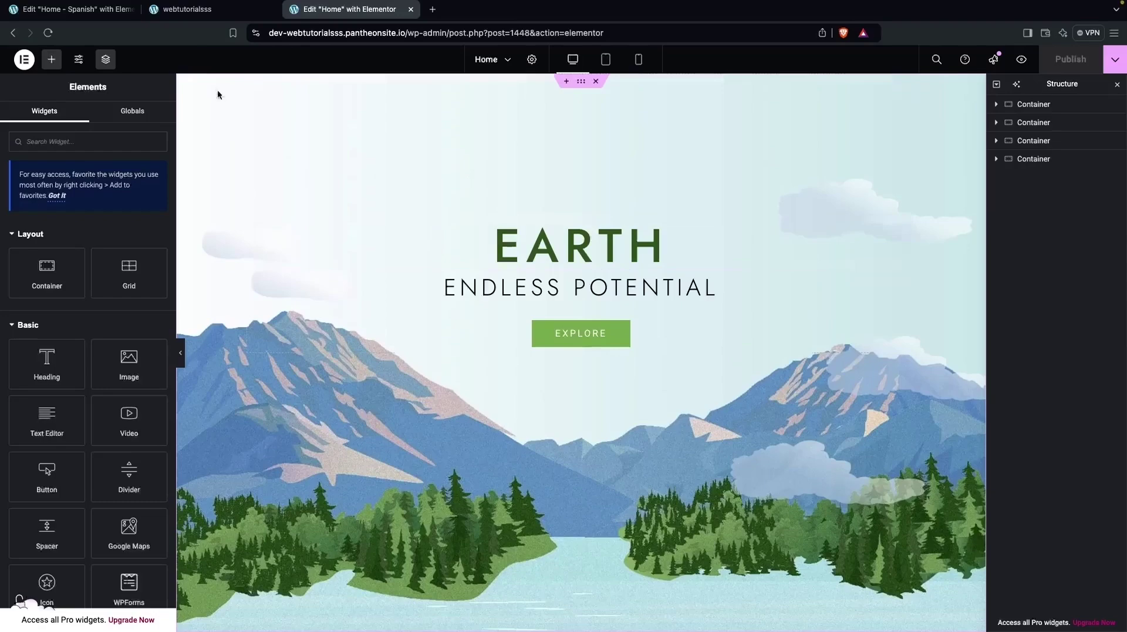
pyautogui.click(71, 9)
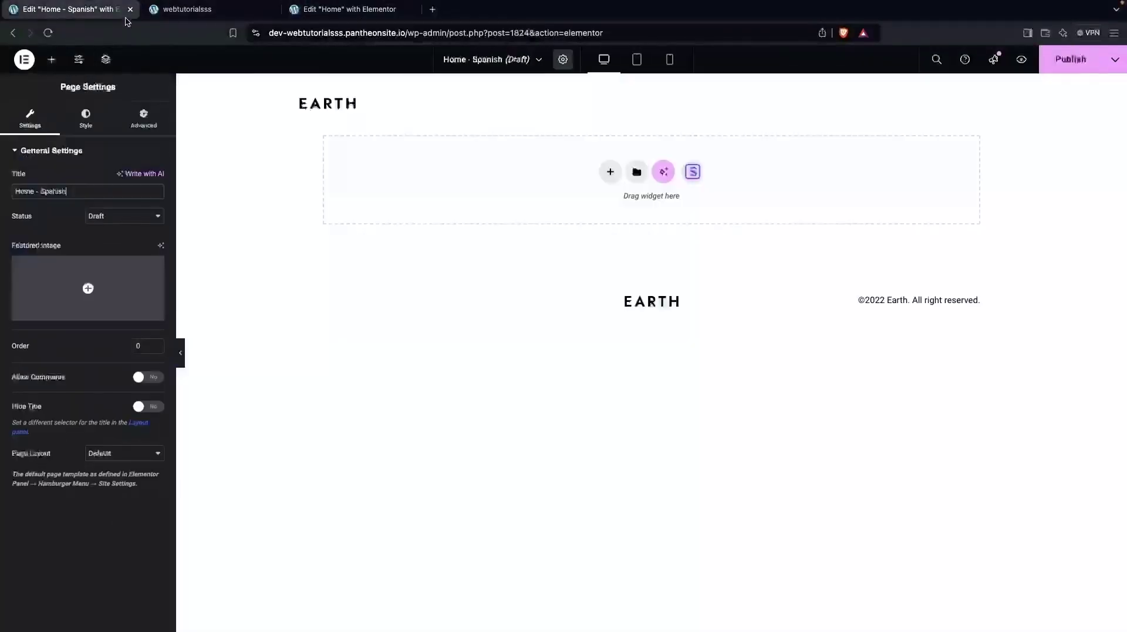
pyautogui.click(347, 10)
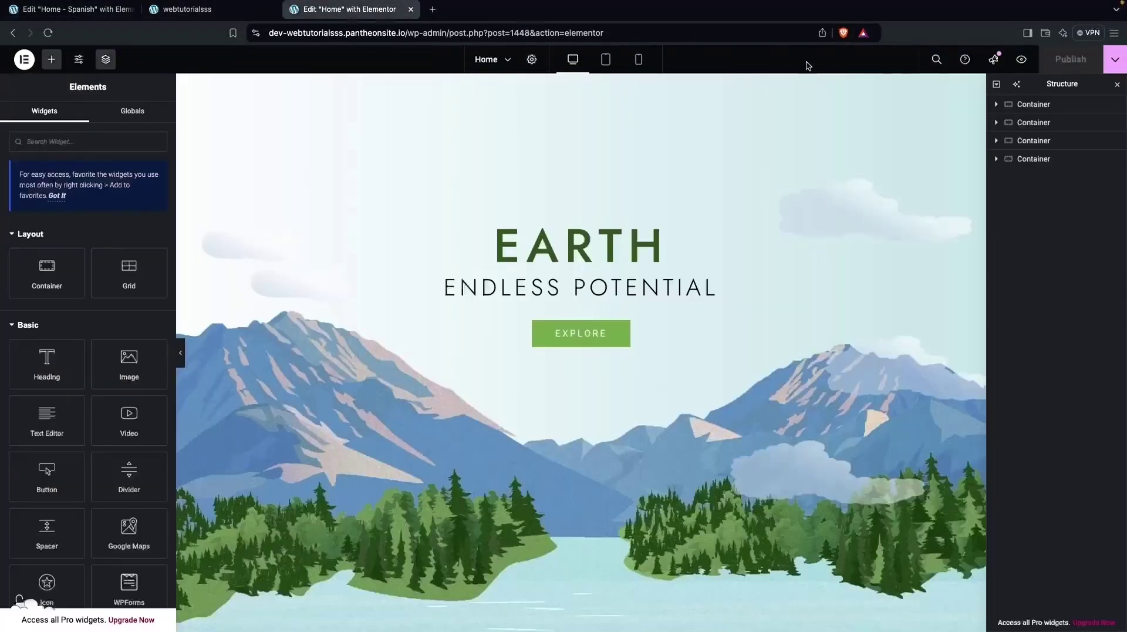
pyautogui.rightClick(1031, 108)
pyautogui.click(1016, 192)
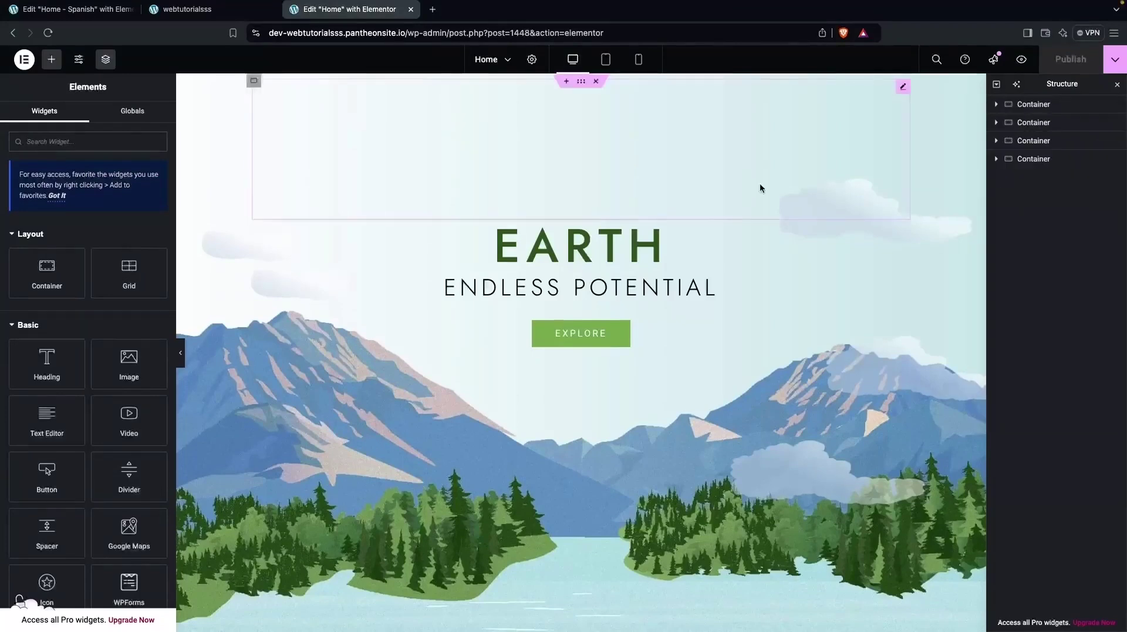
pyautogui.click(71, 9)
pyautogui.rightClick(484, 318)
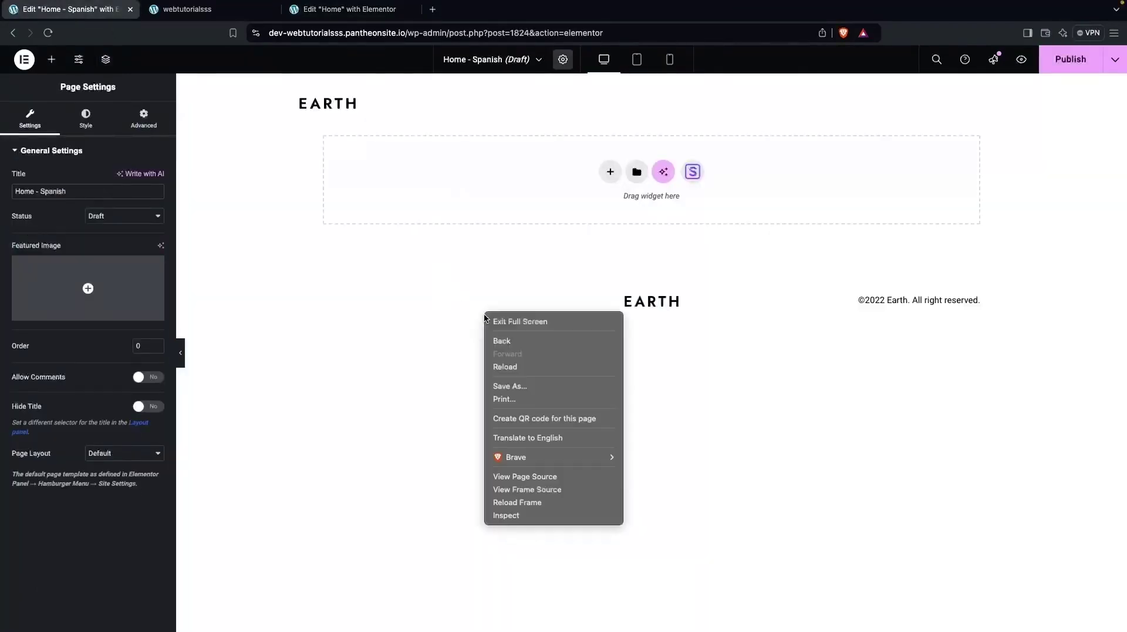
pyautogui.click(219, 302)
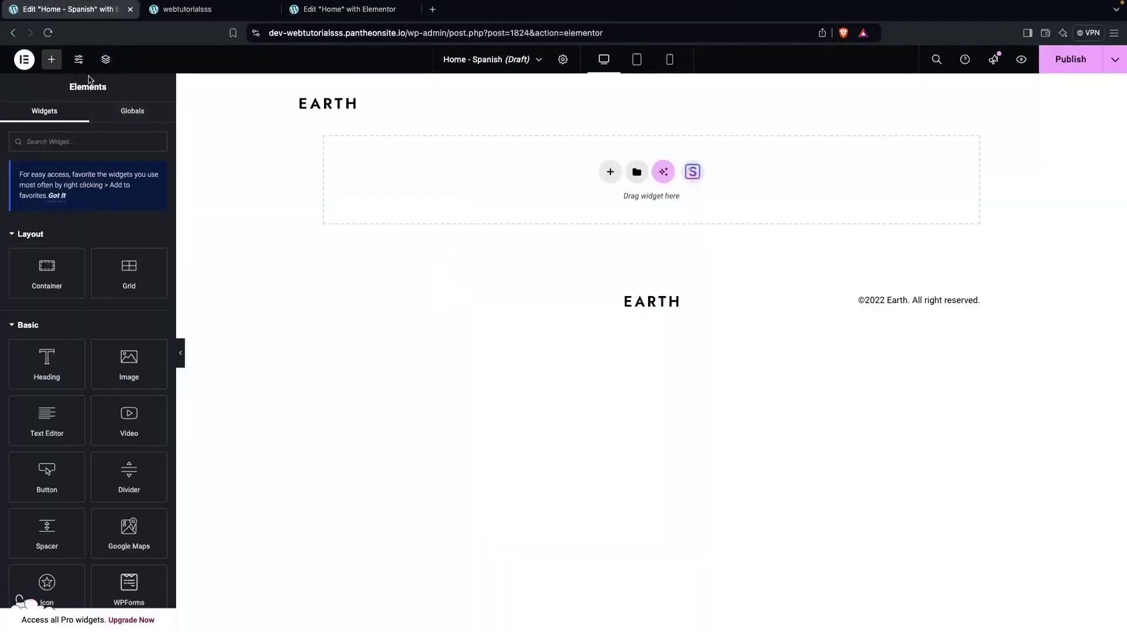
pyautogui.press('super+v')
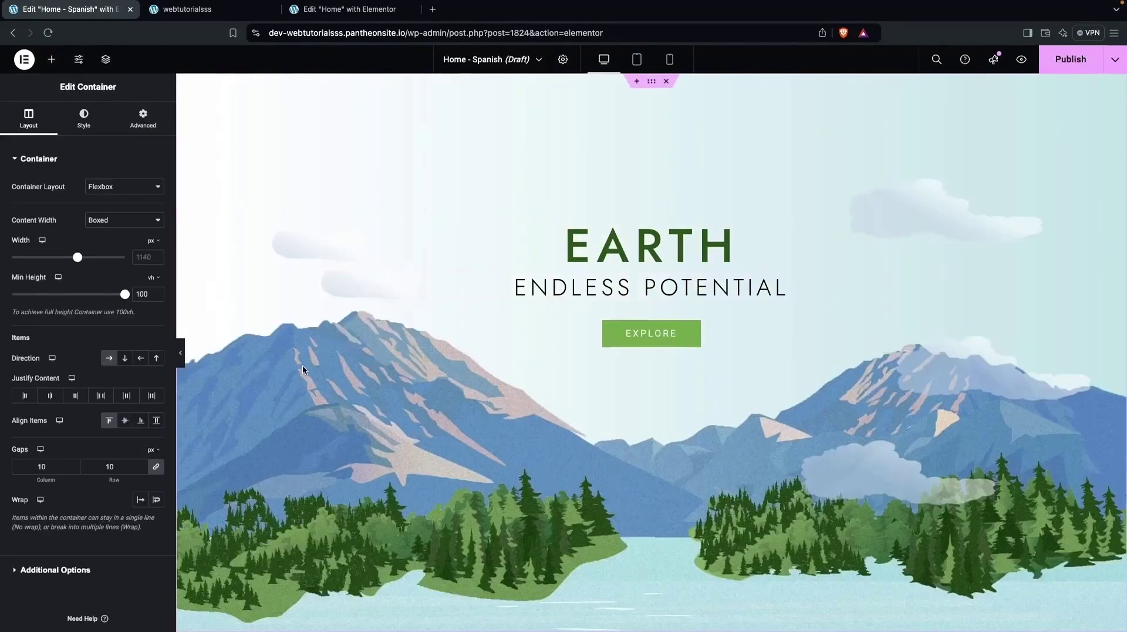
# Copy the service cards container and paste it below the hero on the Spanish page.
pyautogui.press('super+3')
pyautogui.rightClick(1024, 130)
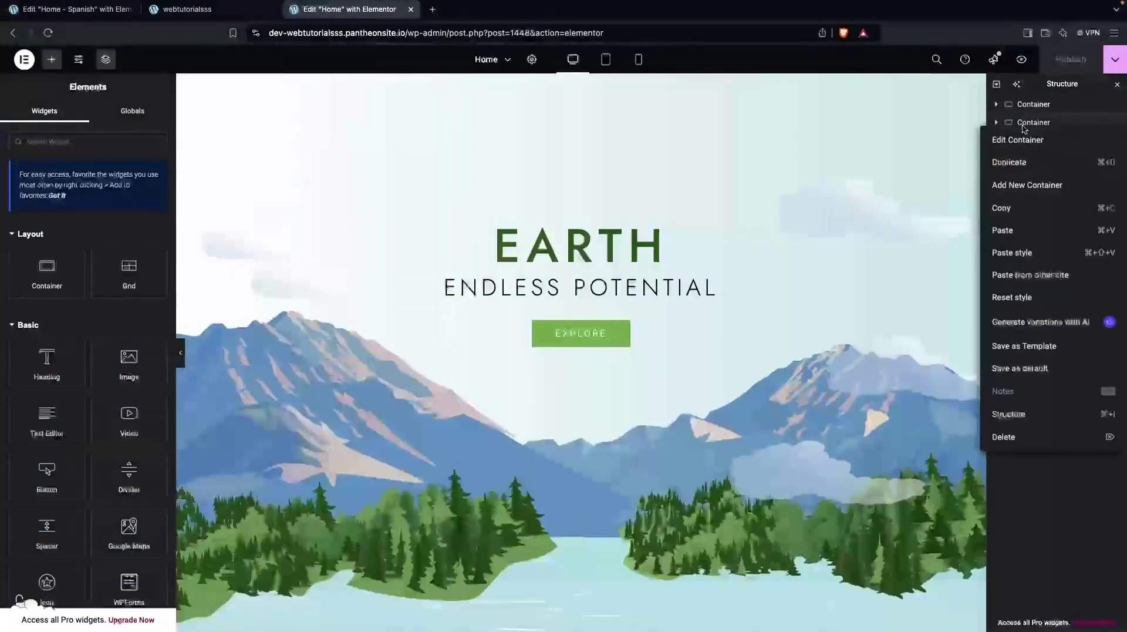
pyautogui.click(1033, 205)
pyautogui.press('super+1')
pyautogui.scroll(-4, 404, 290)
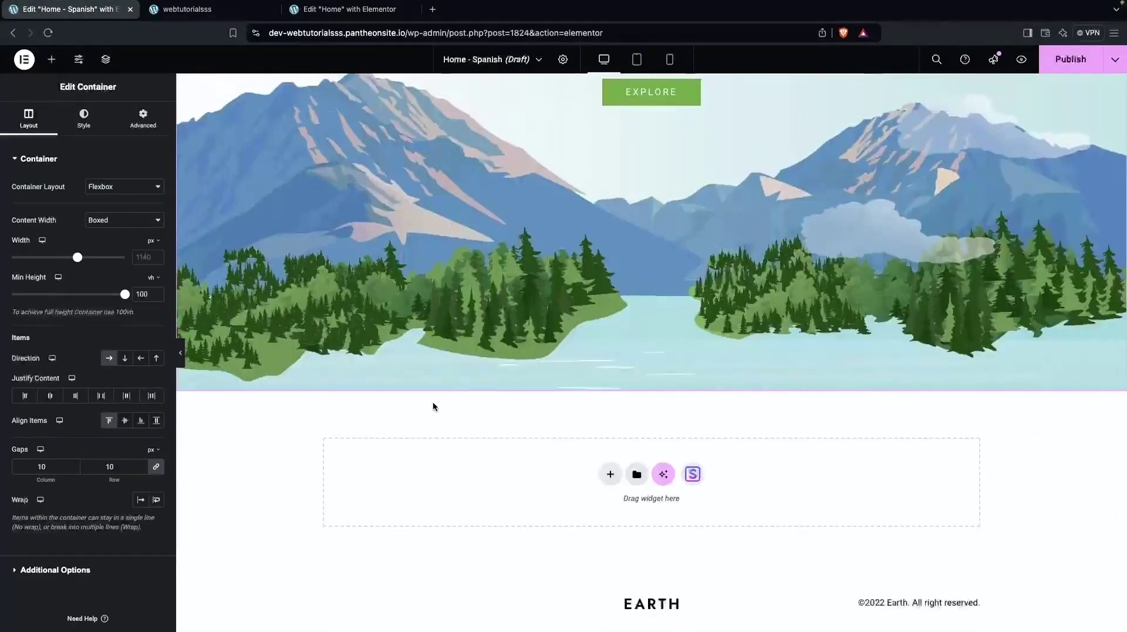
pyautogui.press('Delete')
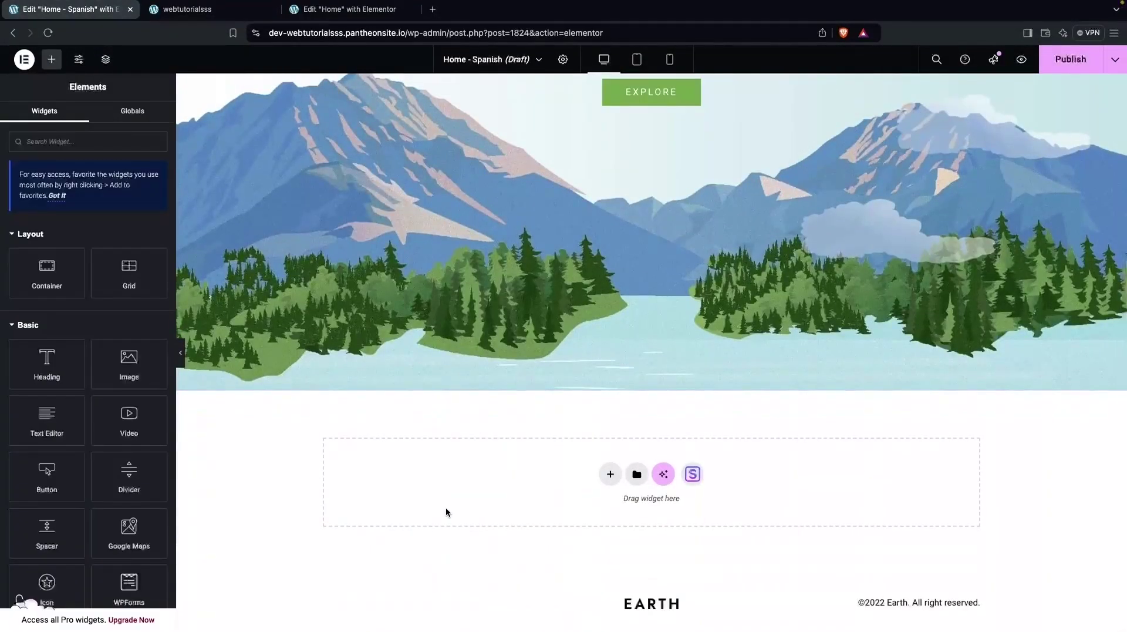
pyautogui.press('super+v')
pyautogui.scroll(-4, 446, 508)
pyautogui.scroll(-3, 445, 506)
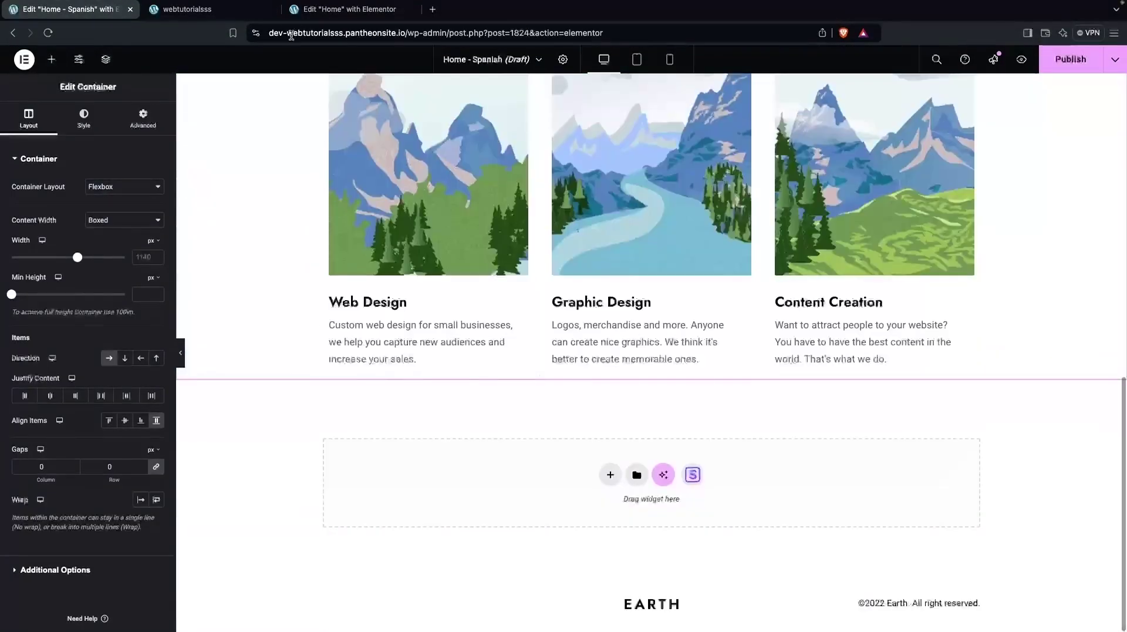
# Copy the About Us container over to the Spanish page.
pyautogui.click(349, 9)
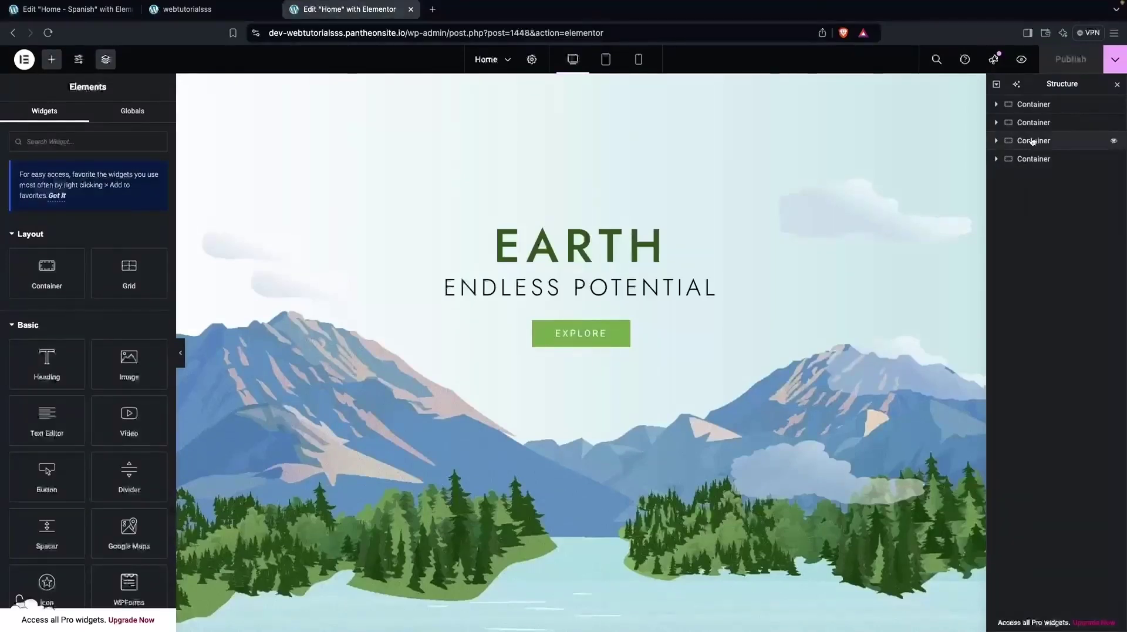
pyautogui.rightClick(1034, 140)
pyautogui.click(1004, 241)
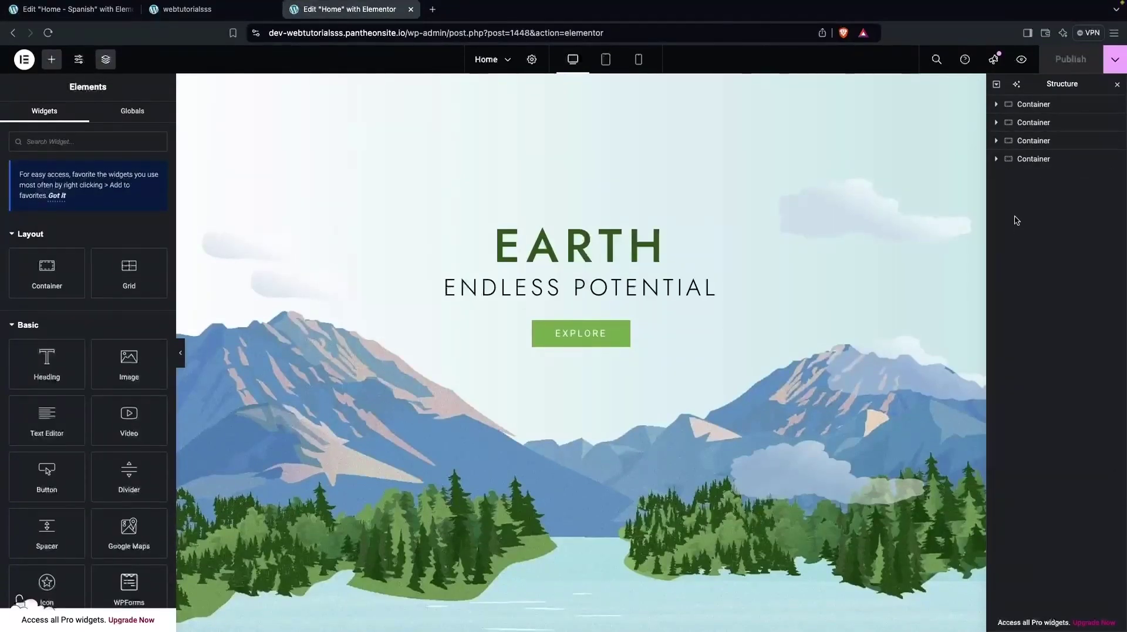
pyautogui.click(119, 13)
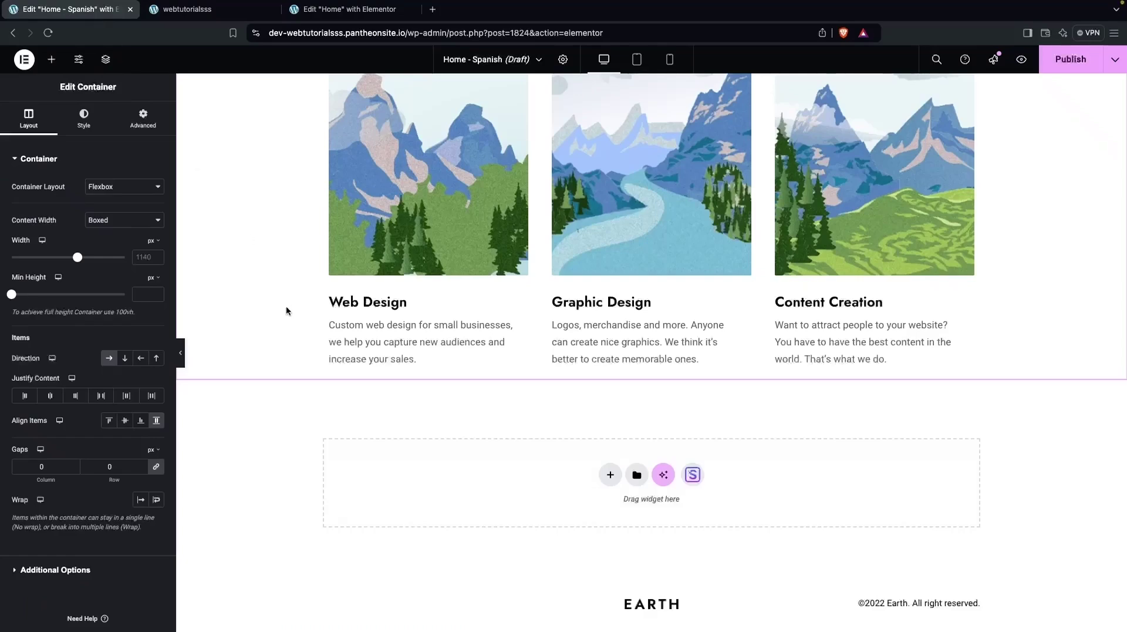
pyautogui.scroll(-5, 431, 474)
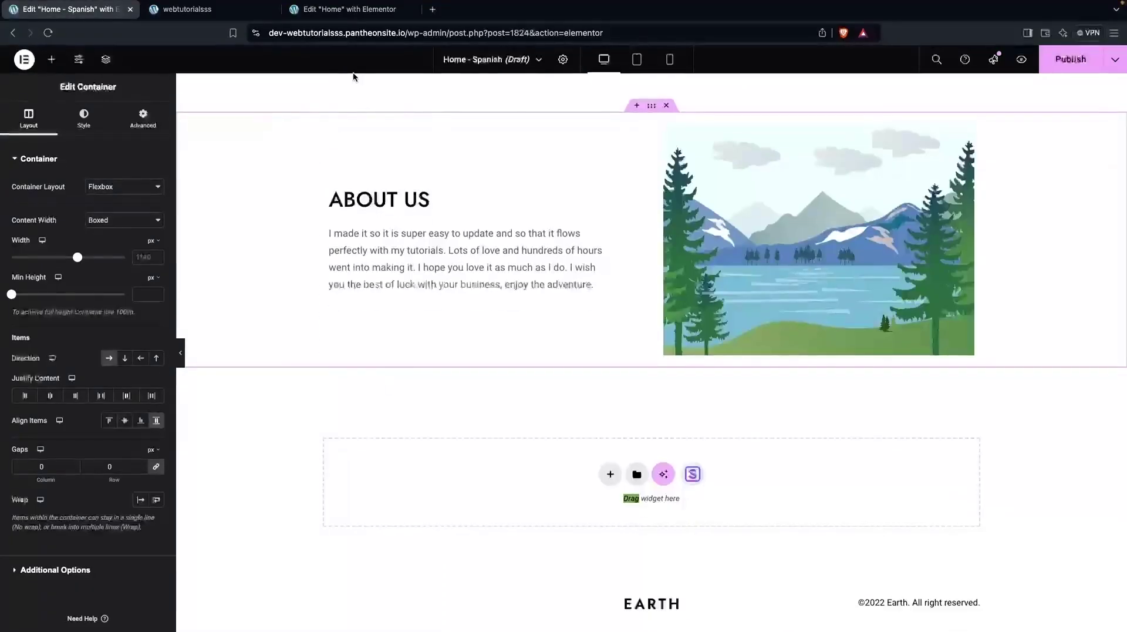
# Copy the Talk to Us container and paste it at the end of the Spanish page.
pyautogui.click(361, 12)
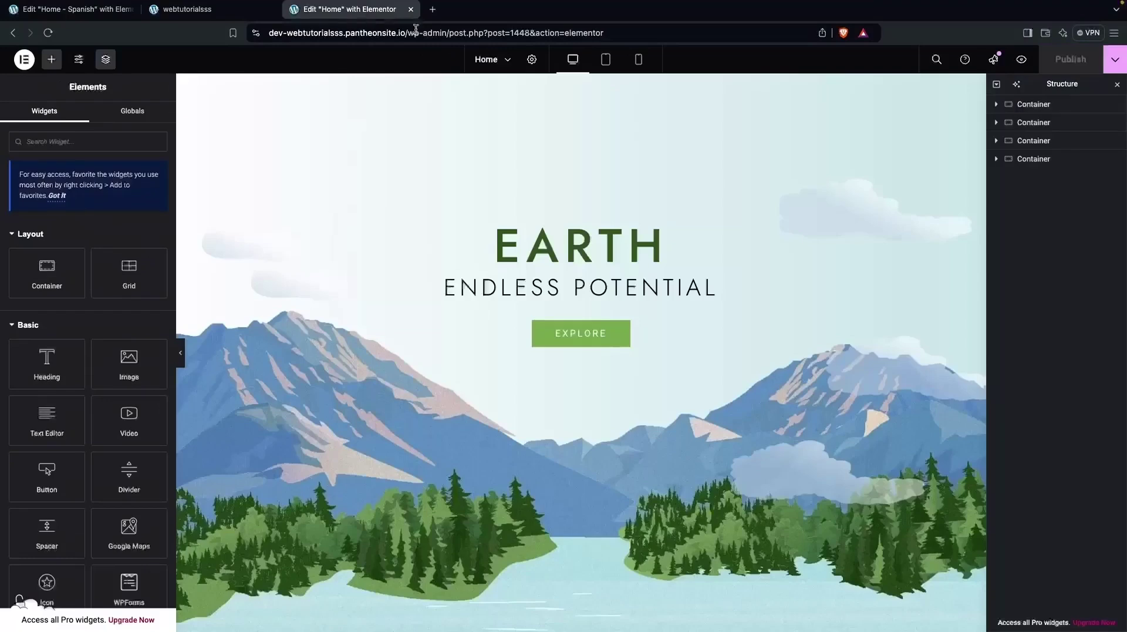
pyautogui.rightClick(1021, 159)
pyautogui.click(1002, 242)
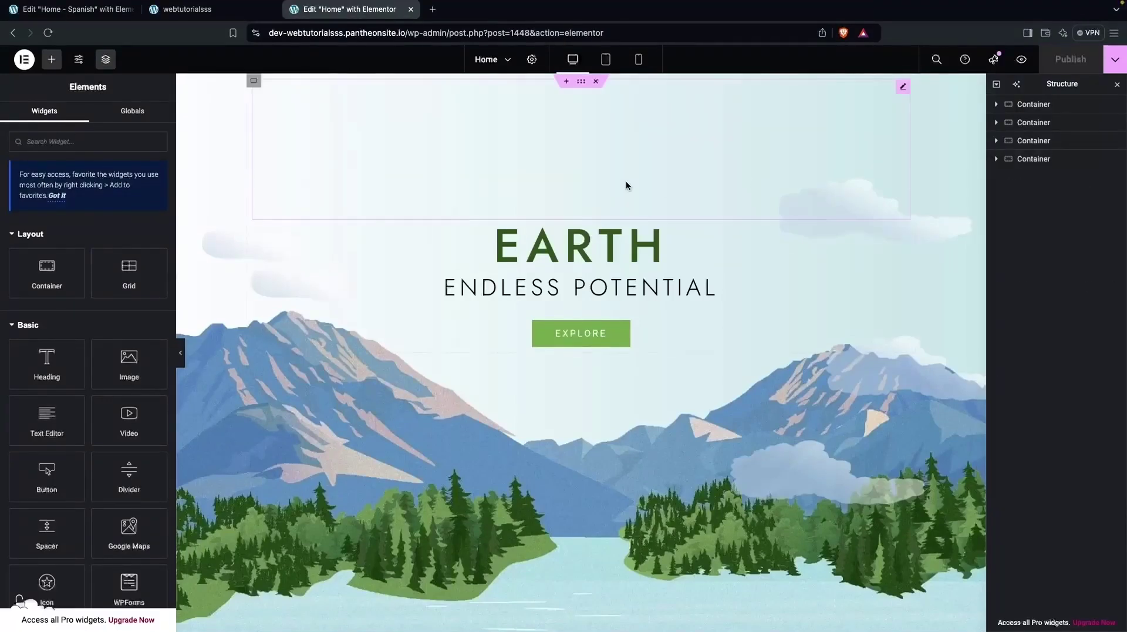
pyautogui.click(76, 9)
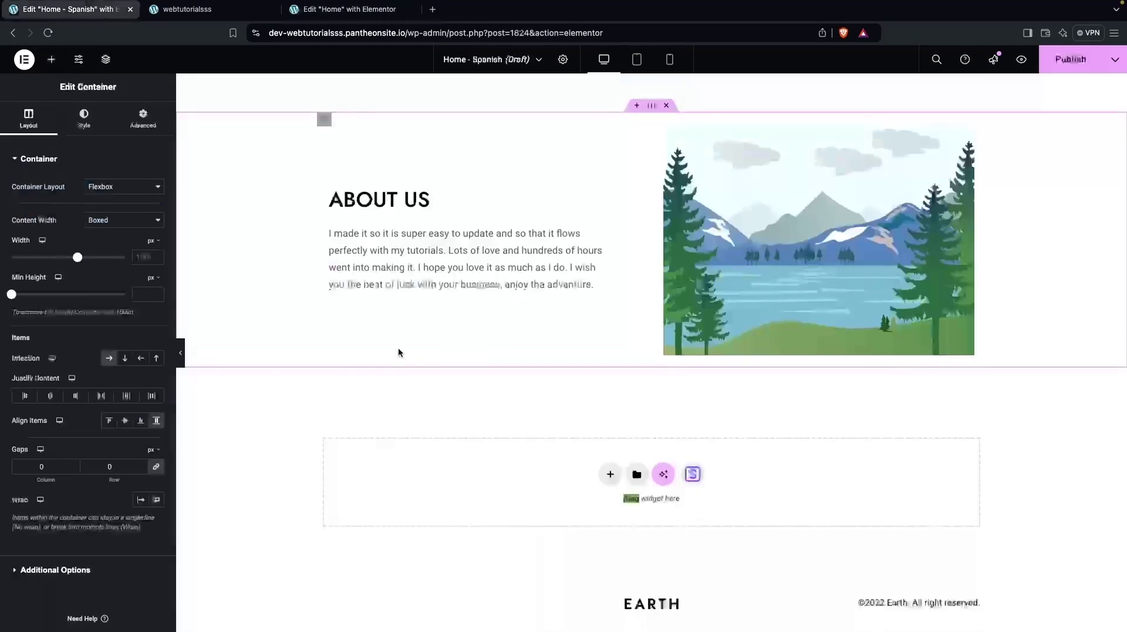
pyautogui.rightClick(464, 445)
pyautogui.click(485, 459)
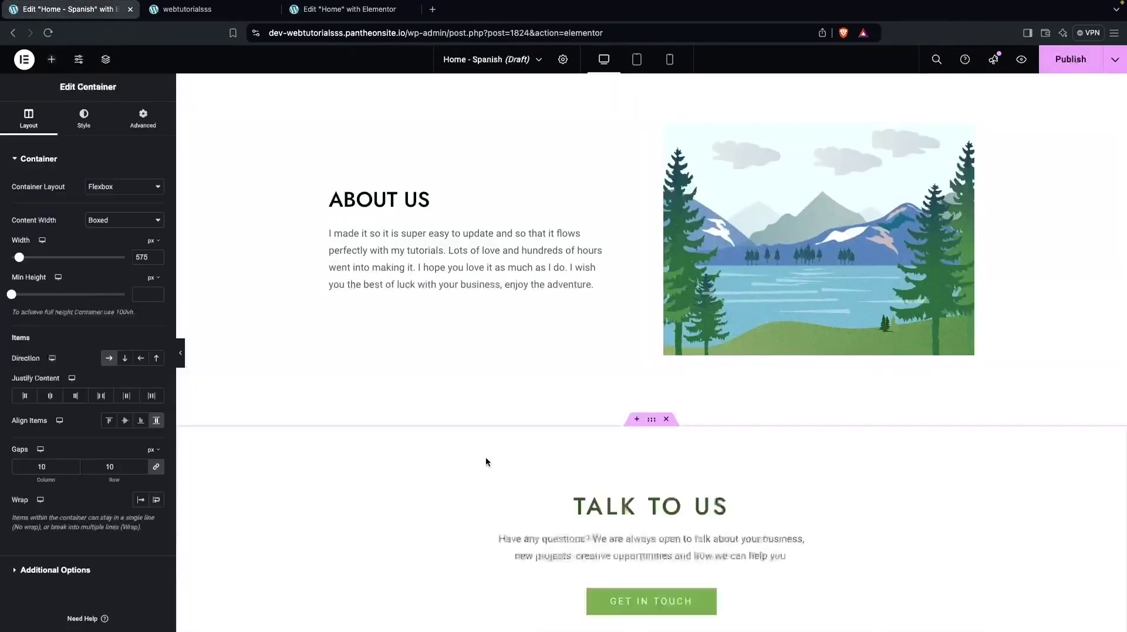
pyautogui.scroll(20, 472, 496)
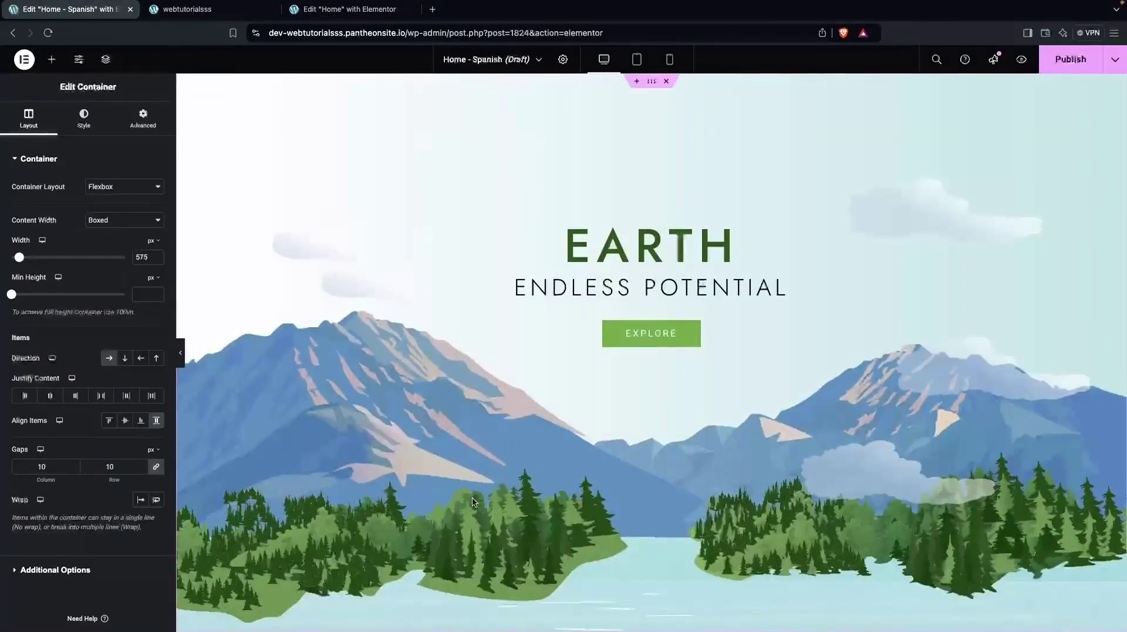
pyautogui.click(346, 10)
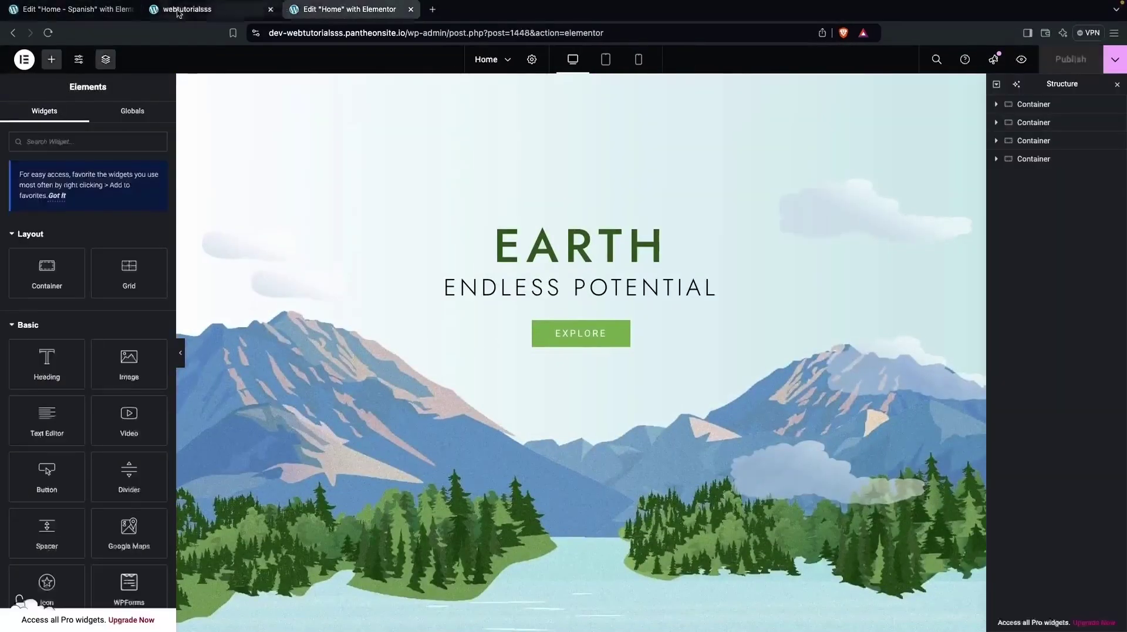
pyautogui.click(81, 11)
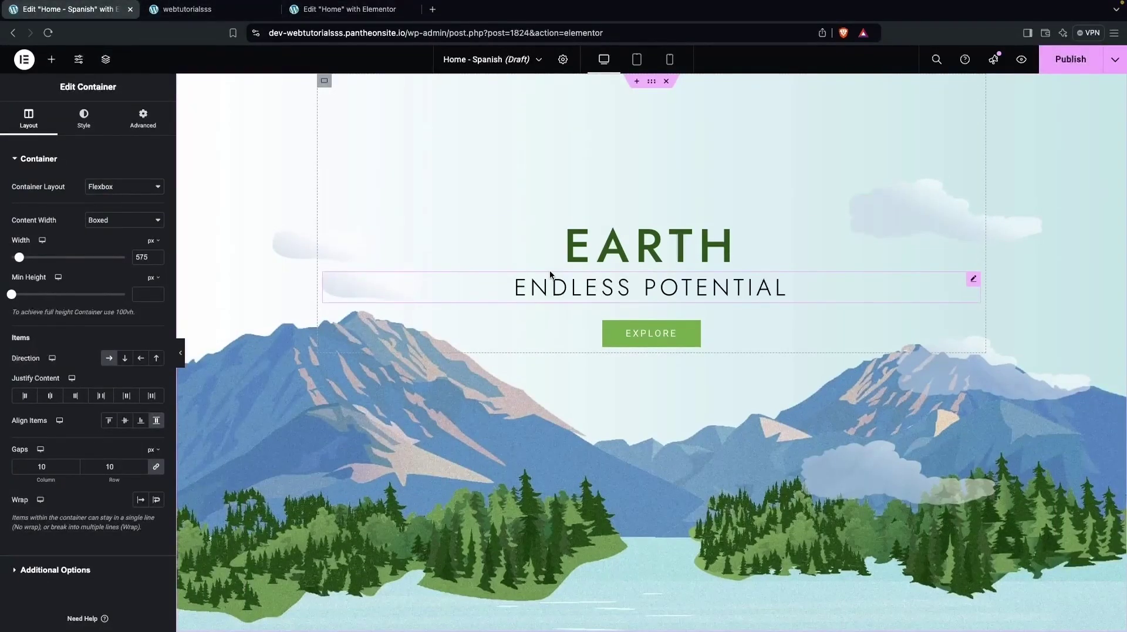
# In a new tab, search Google for 'google translate' and set Spanish as the target language.
pyautogui.click(432, 10)
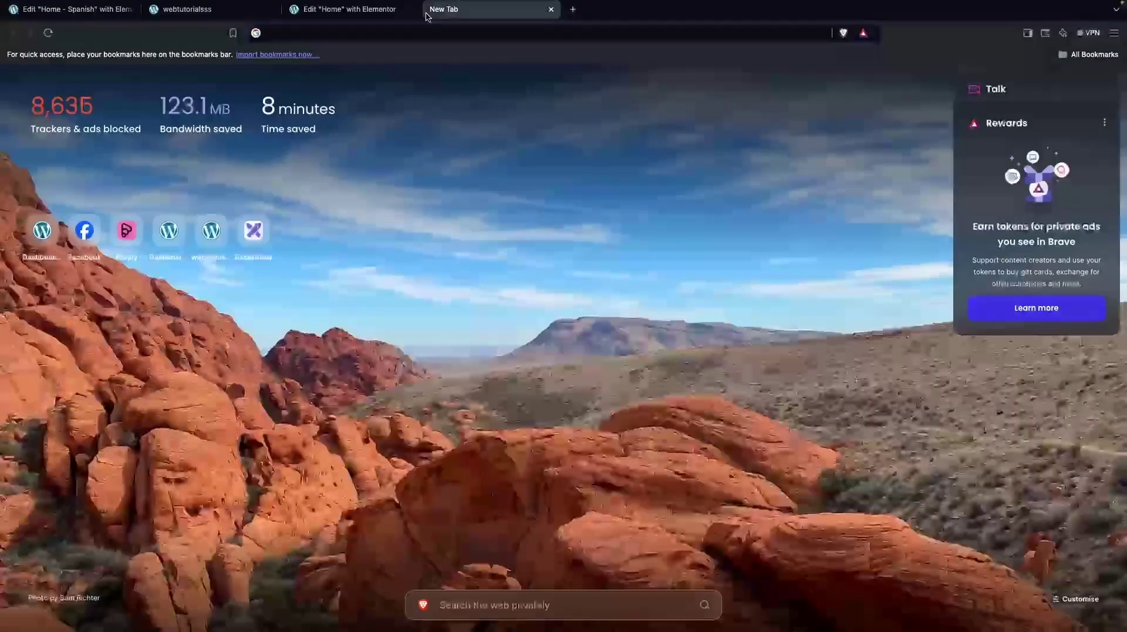
pyautogui.write('google.com')
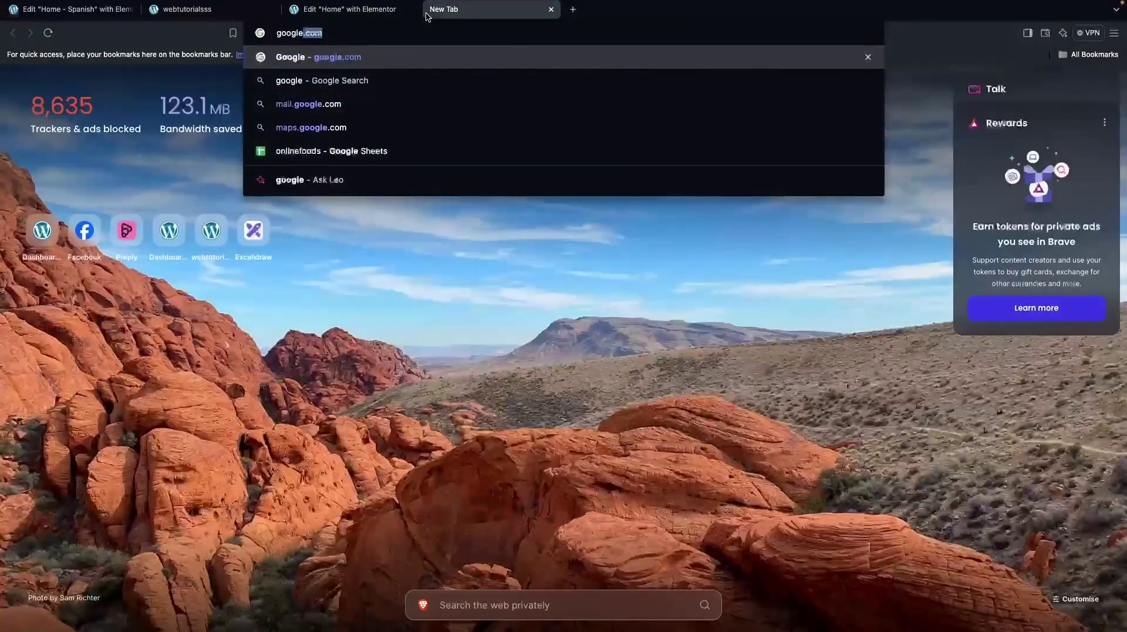
pyautogui.press('Return')
pyautogui.write('goog')
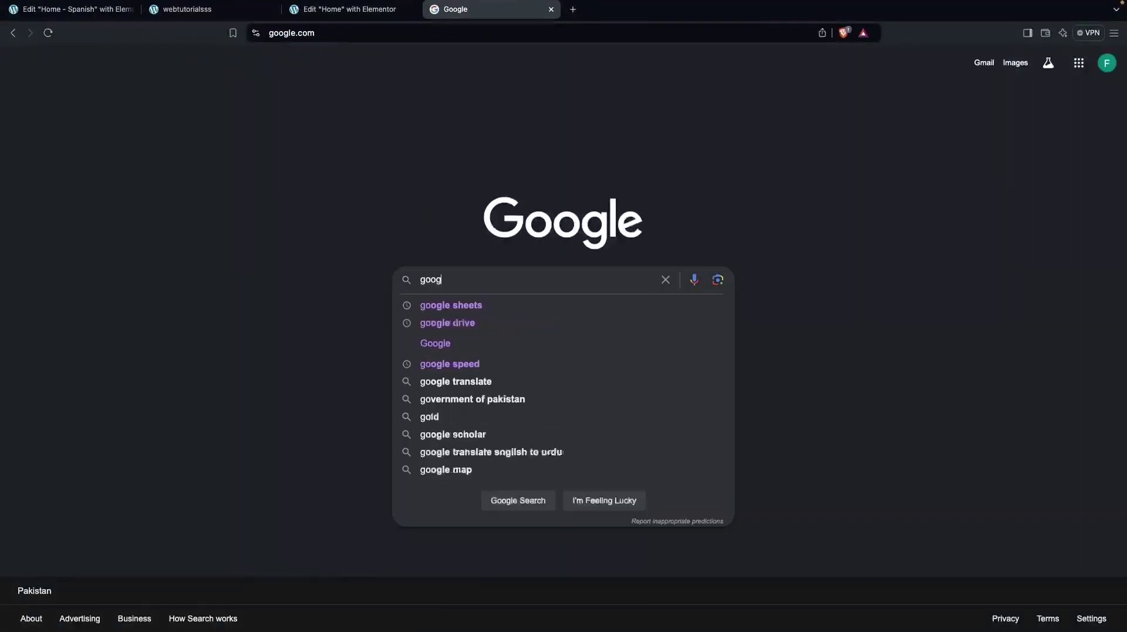
pyautogui.write('le ')
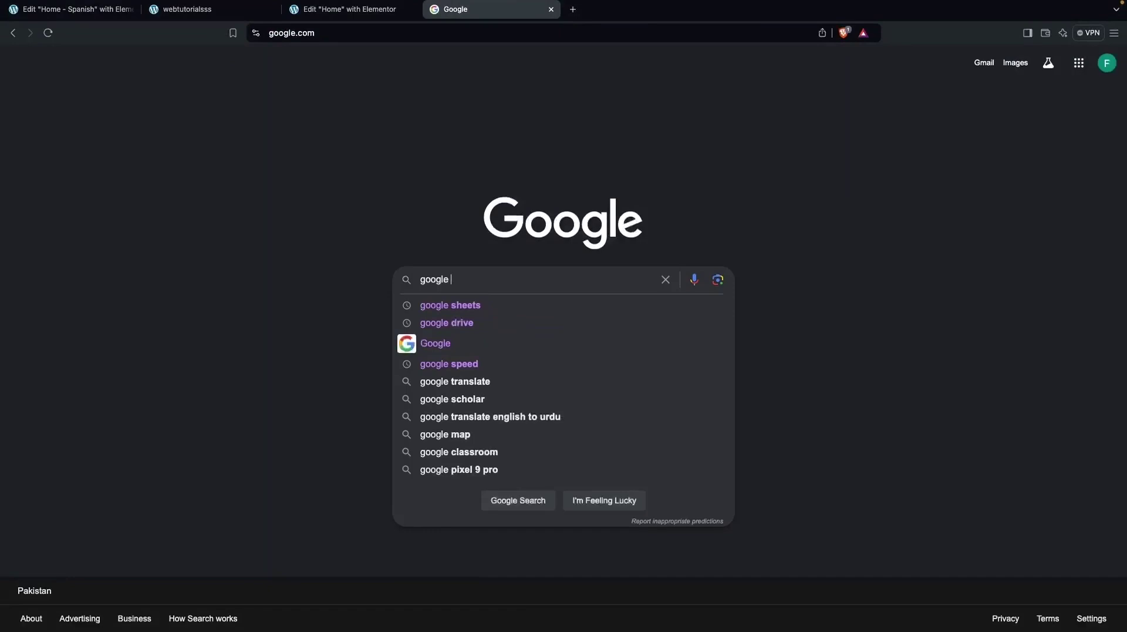
pyautogui.write('translate')
pyautogui.press('Return')
pyautogui.click(402, 149)
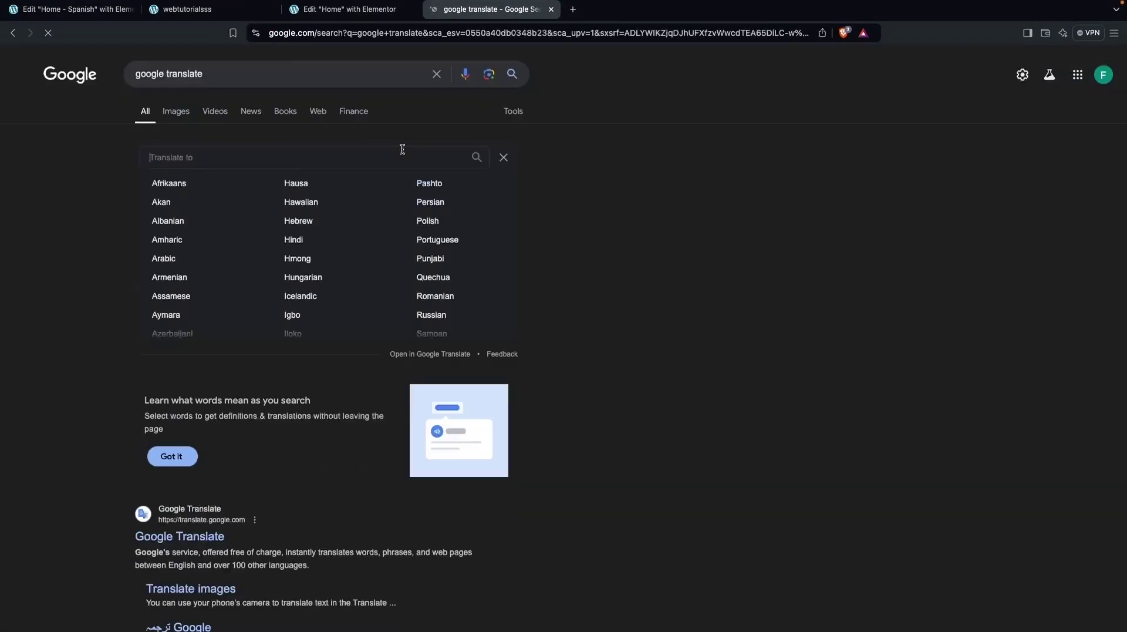
pyautogui.write('Sp')
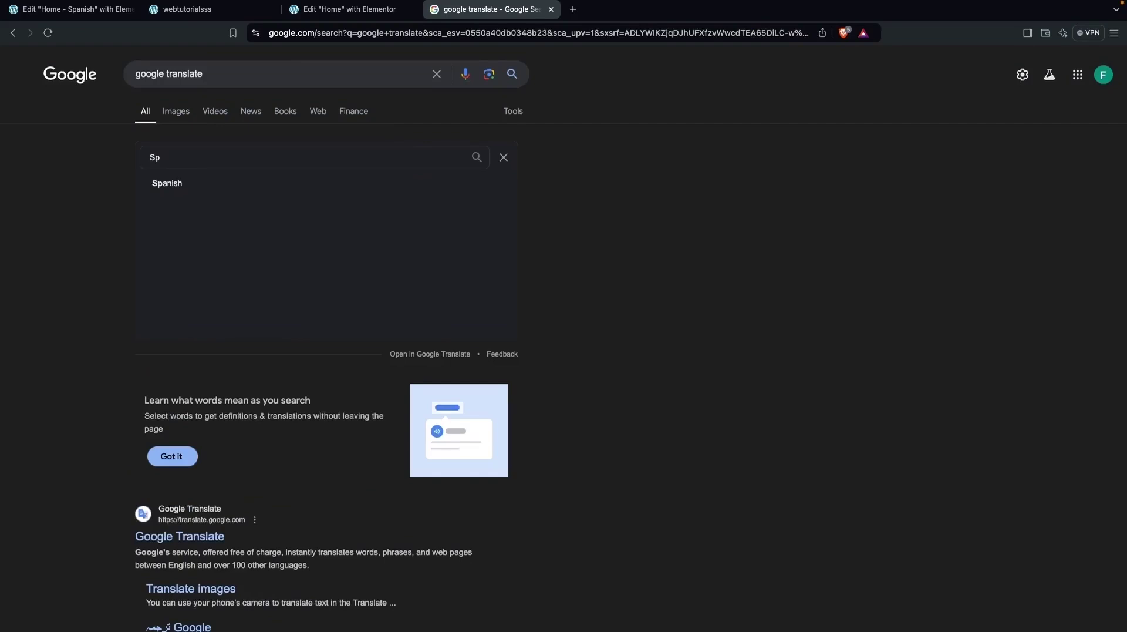
pyautogui.press('Return')
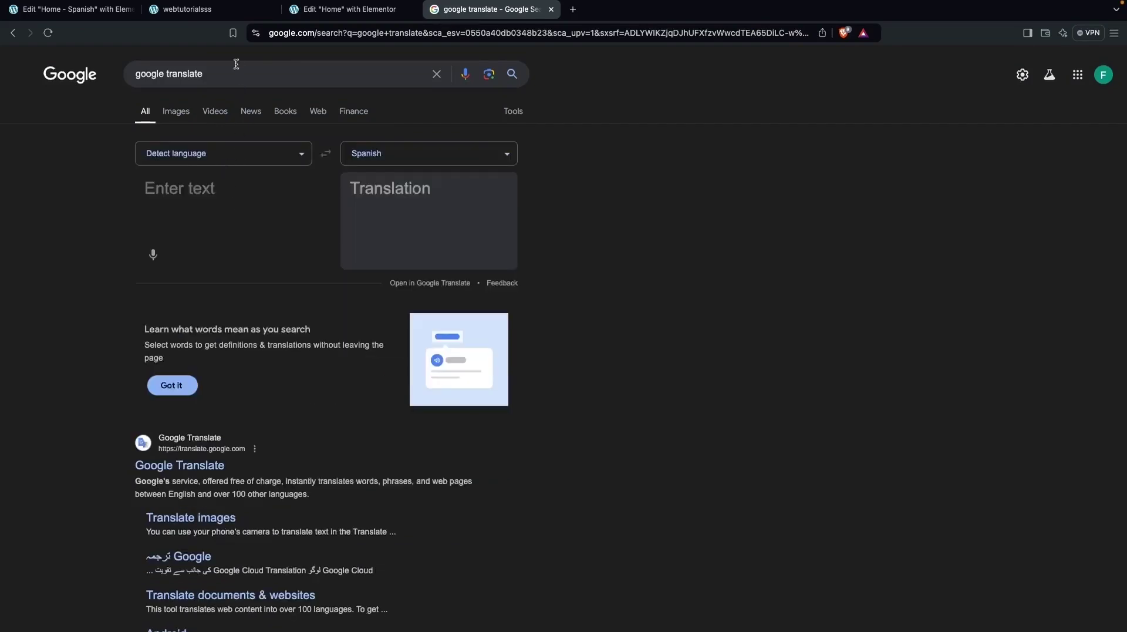
# Translate the hero heading Earth and replace it with Tierra.
pyautogui.click(88, 10)
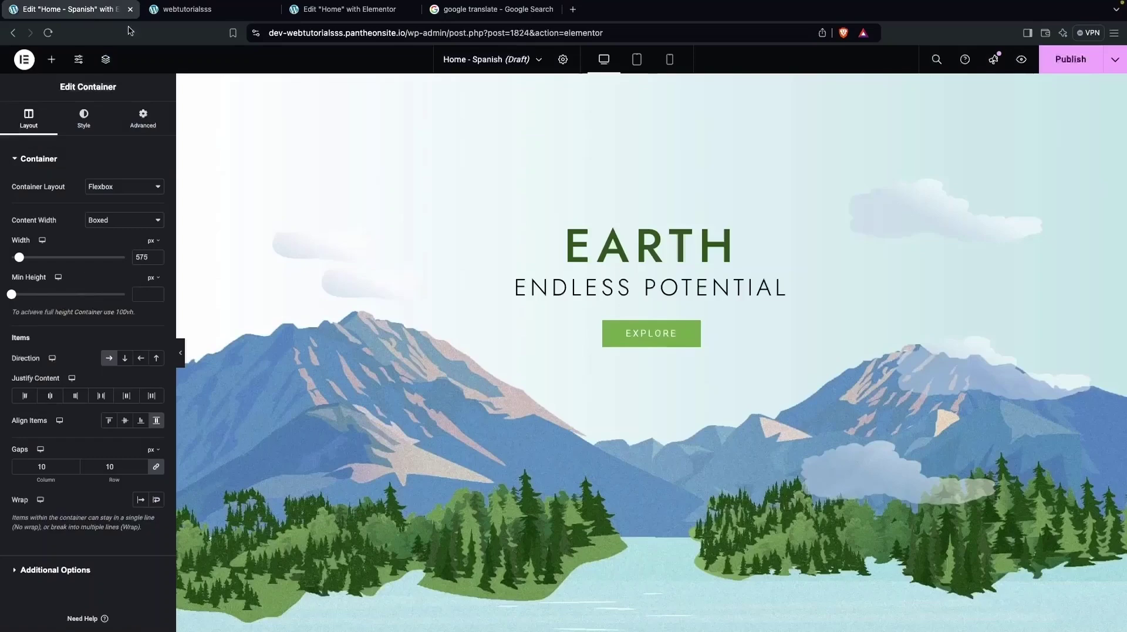
pyautogui.click(628, 247)
pyautogui.doubleClick(628, 246)
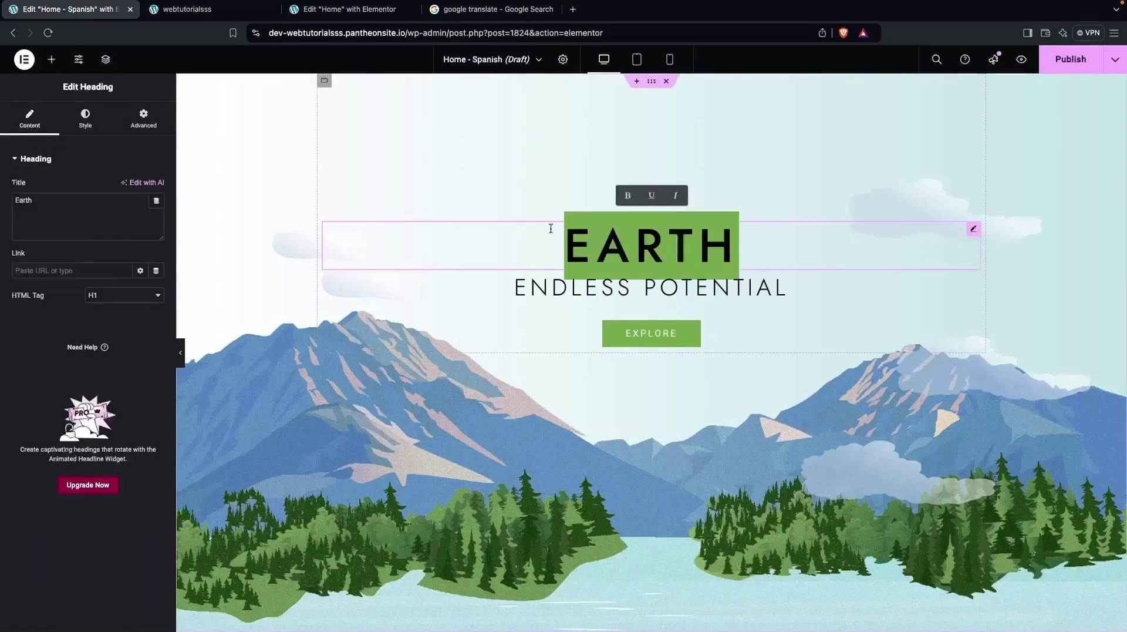
pyautogui.doubleClick(85, 197)
pyautogui.click(465, 13)
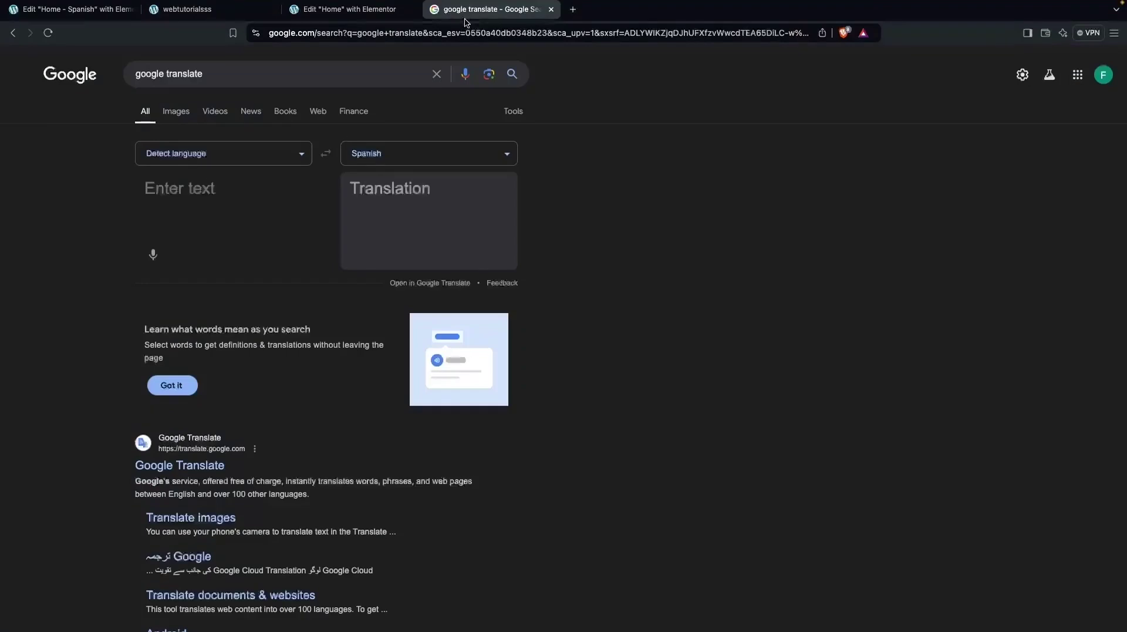
pyautogui.hotkey('ctrl', 'v')
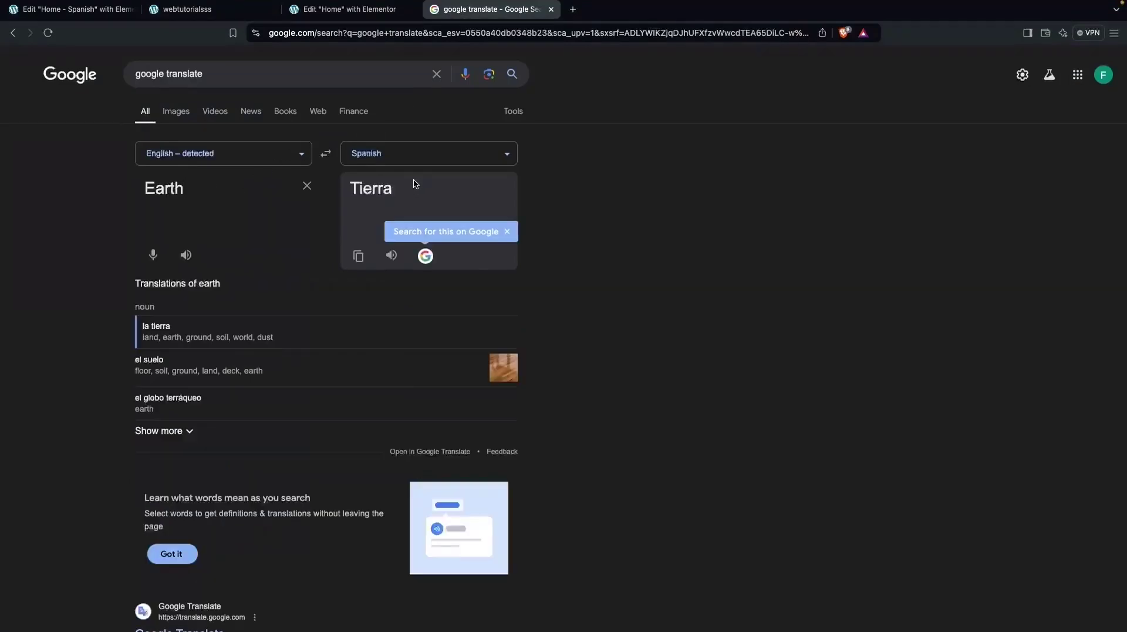
pyautogui.click(358, 256)
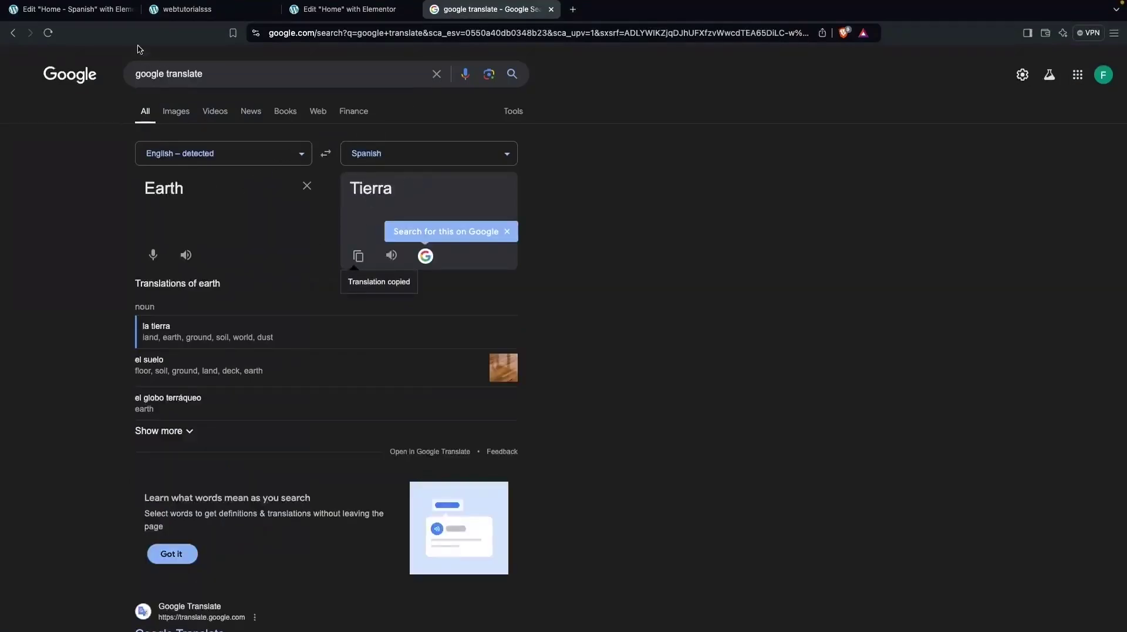
pyautogui.click(97, 16)
pyautogui.doubleClick(70, 198)
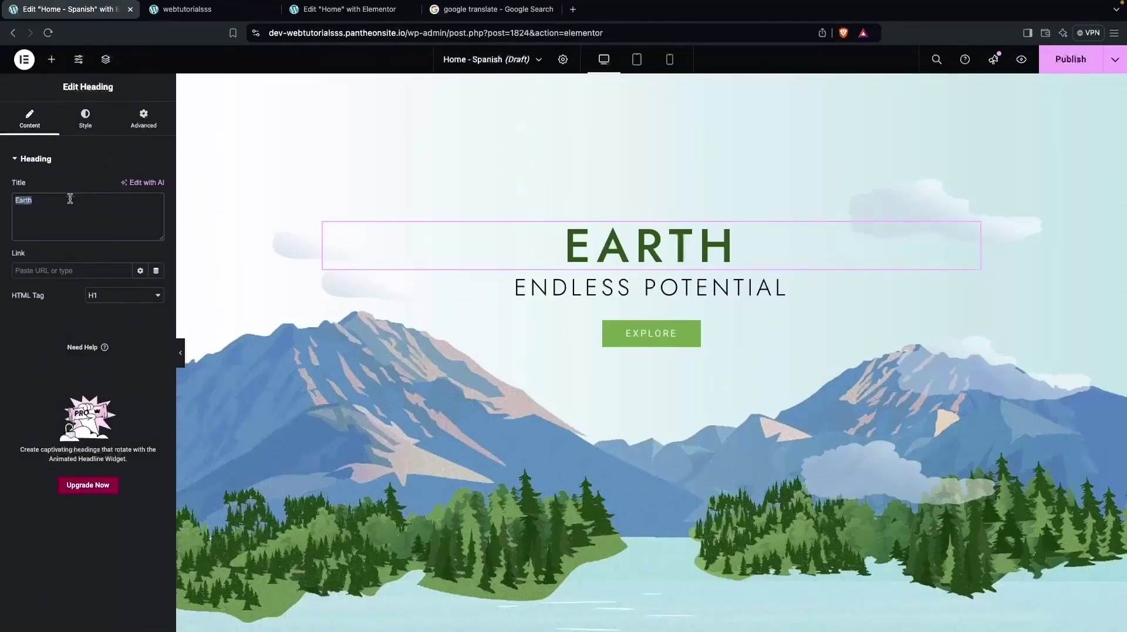
pyautogui.hotkey('ctrl', 'v')
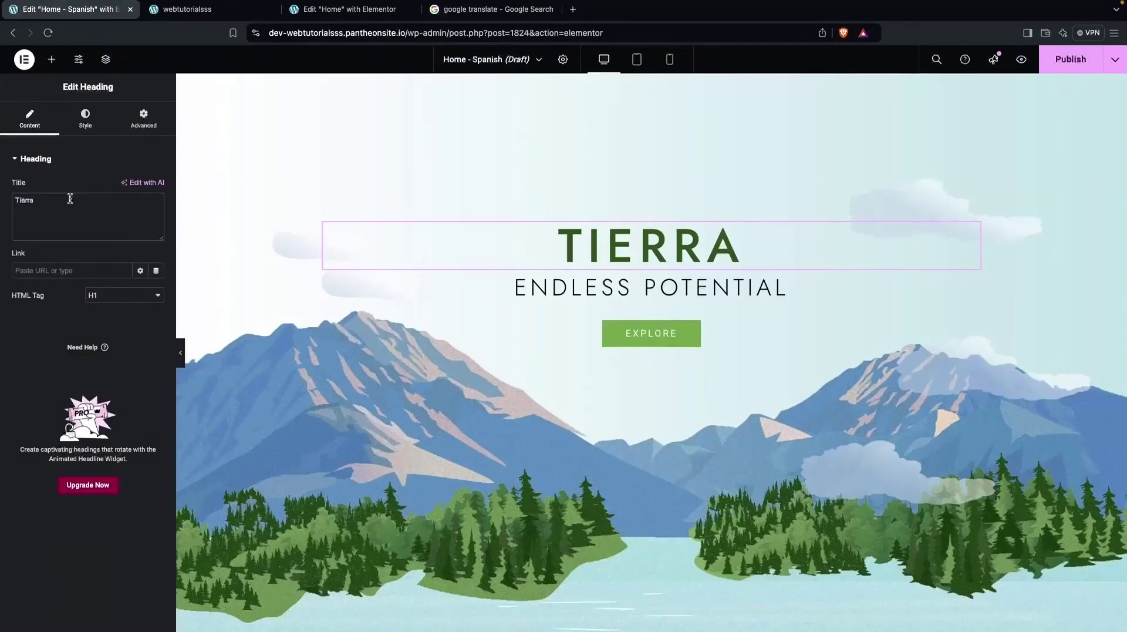
# Translate the subtitle Endless Potential and replace it with Potencial infinito.
pyautogui.click(558, 294)
pyautogui.tripleClick(73, 199)
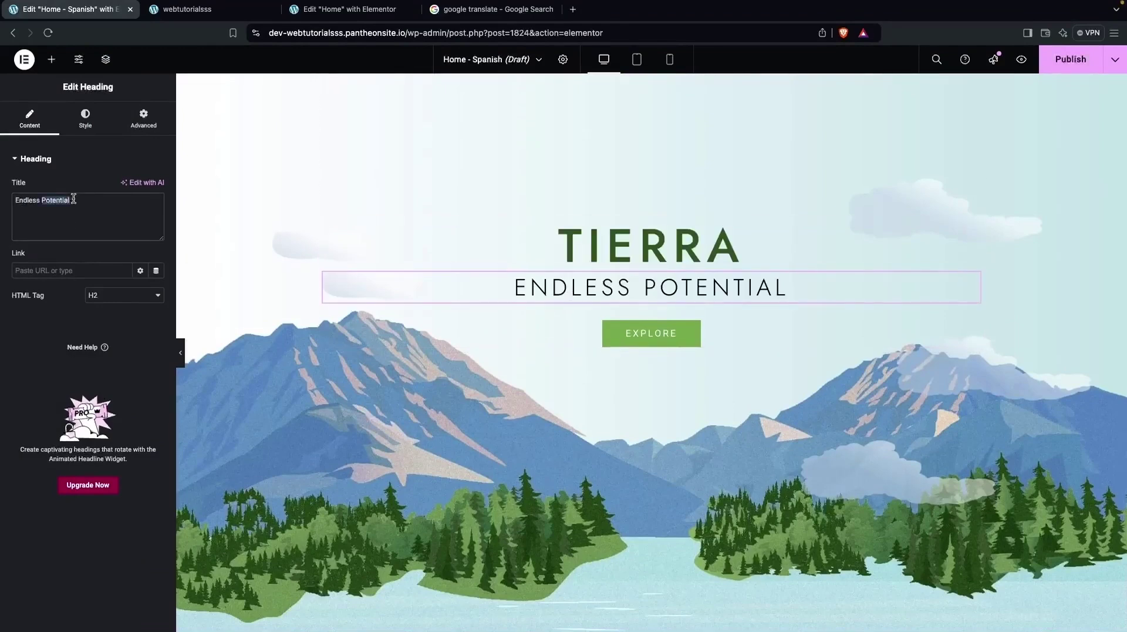
pyautogui.hotkey('ctrl', 'c')
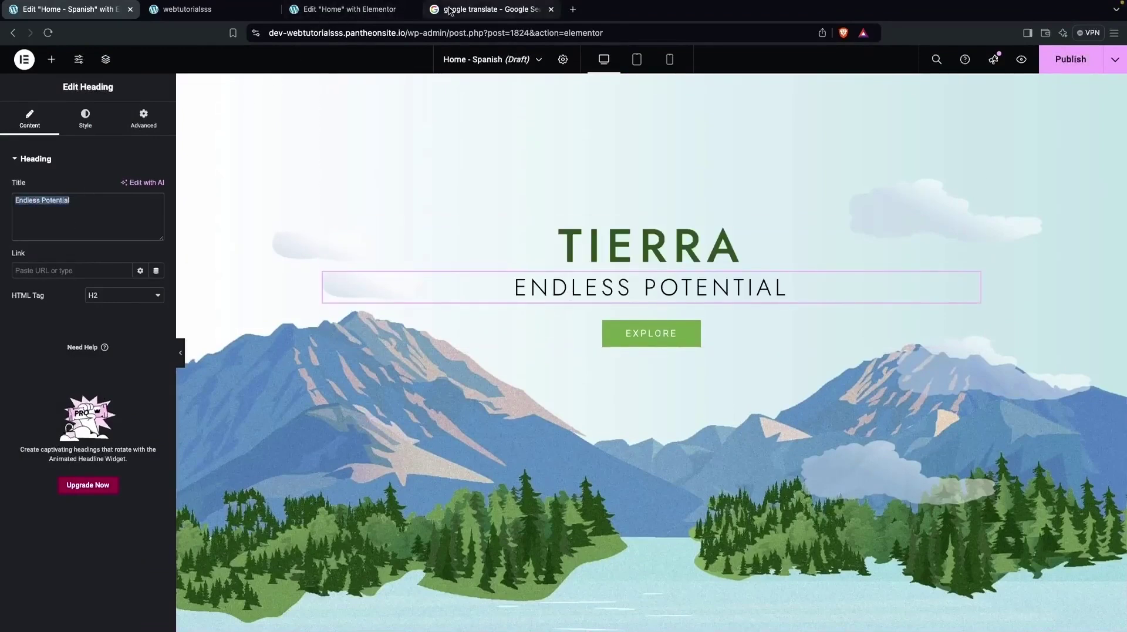
pyautogui.click(492, 9)
pyautogui.tripleClick(195, 197)
pyautogui.hotkey('ctrl', 'v')
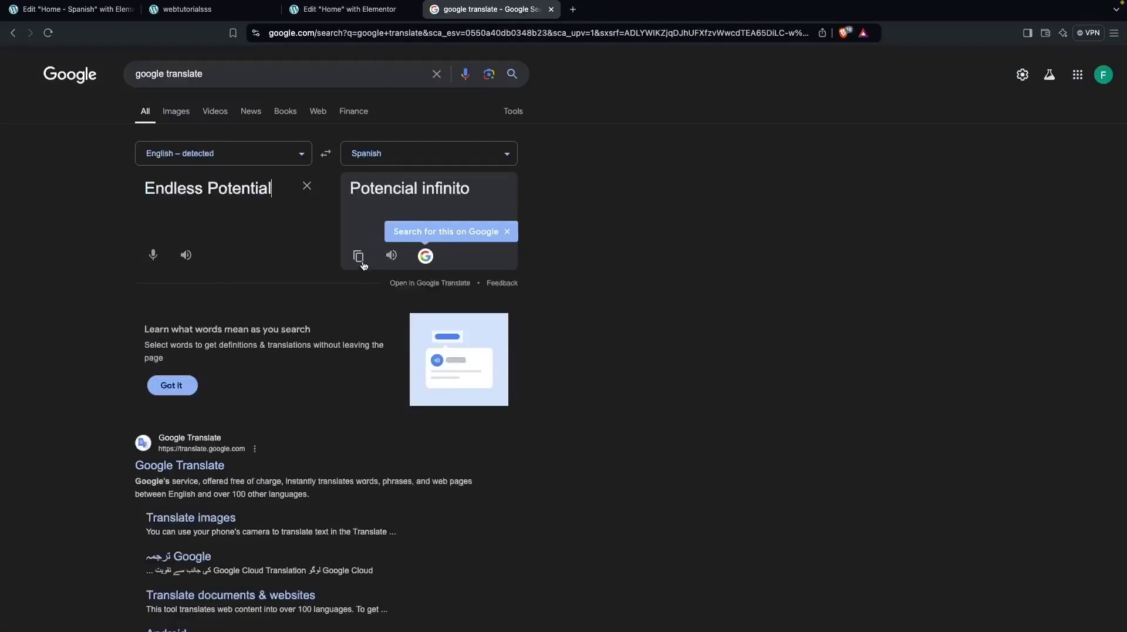
pyautogui.click(358, 256)
pyautogui.click(77, 9)
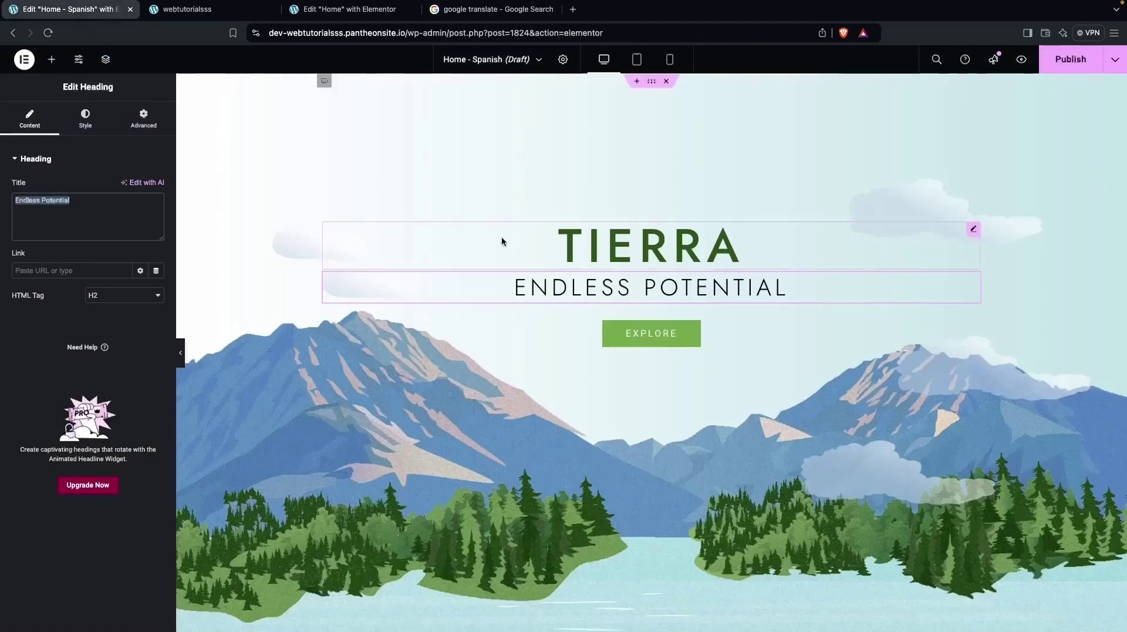
pyautogui.click(593, 288)
pyautogui.doubleClick(89, 217)
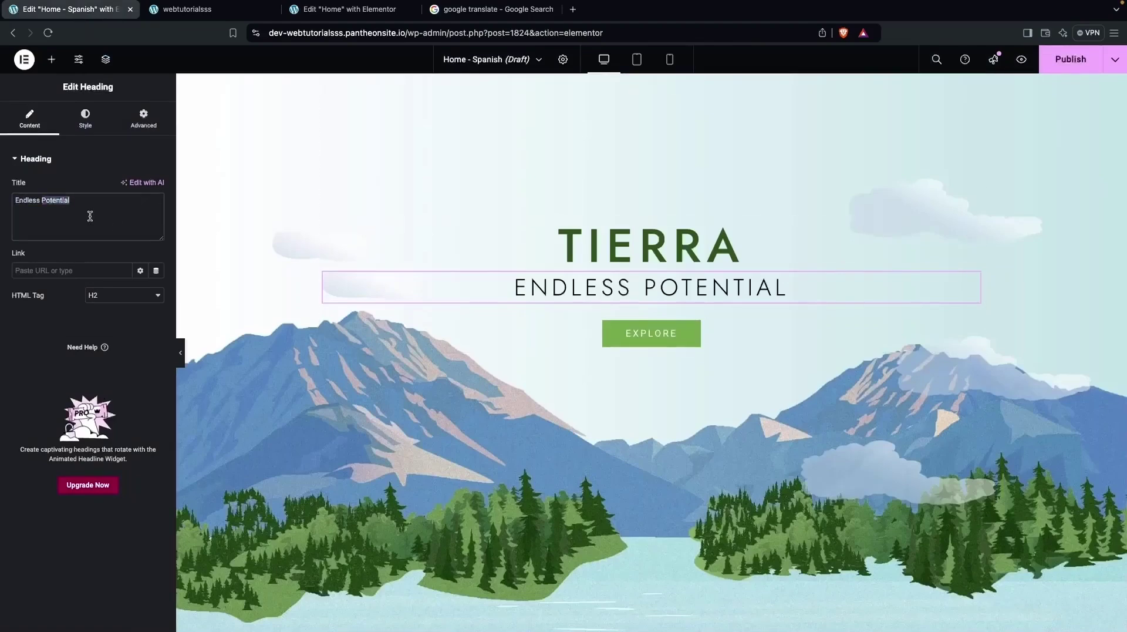
pyautogui.hotkey('ctrl', 'v')
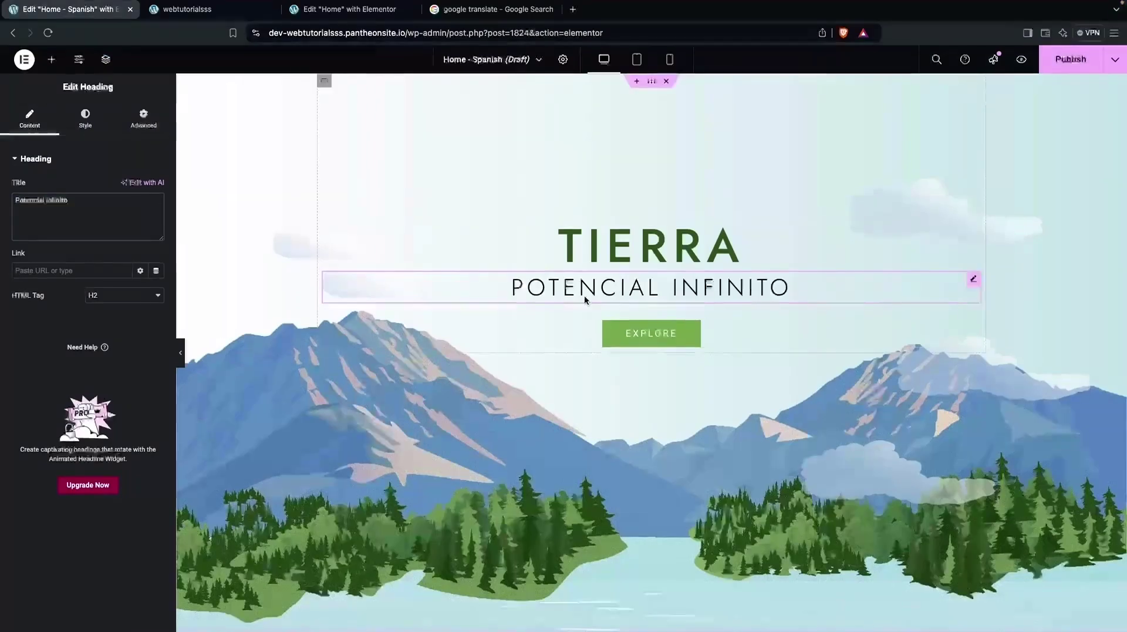
# Translate the Explore button text and paste Explorar into the button.
pyautogui.click(637, 332)
pyautogui.moveTo(123, 212); pyautogui.dragTo(75, 213)
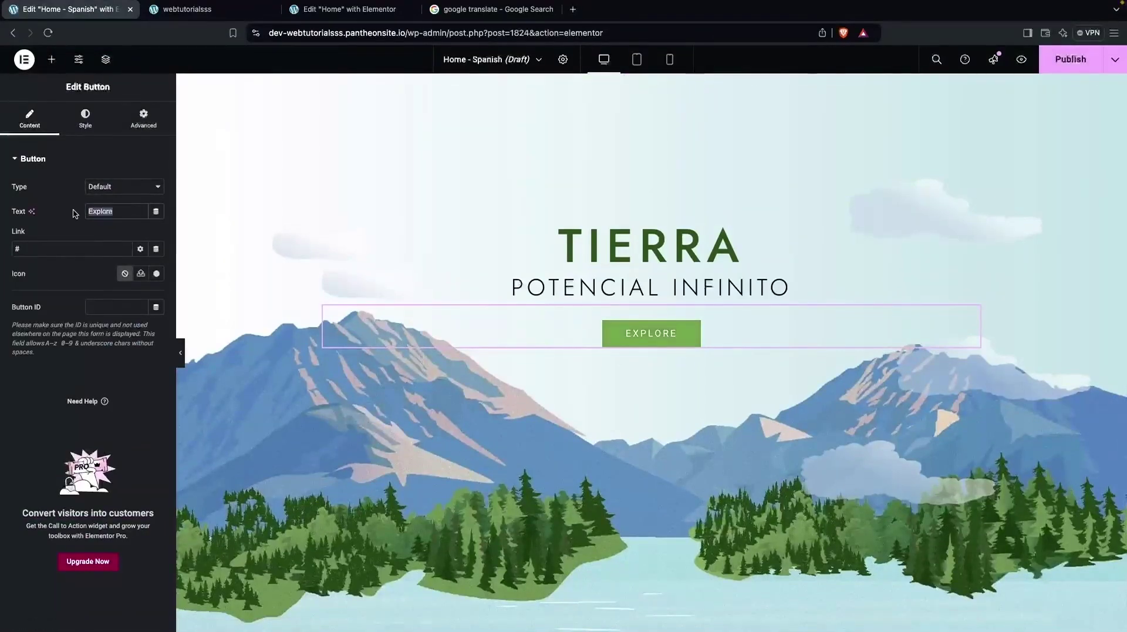
pyautogui.hotkey('ctrl', 'c')
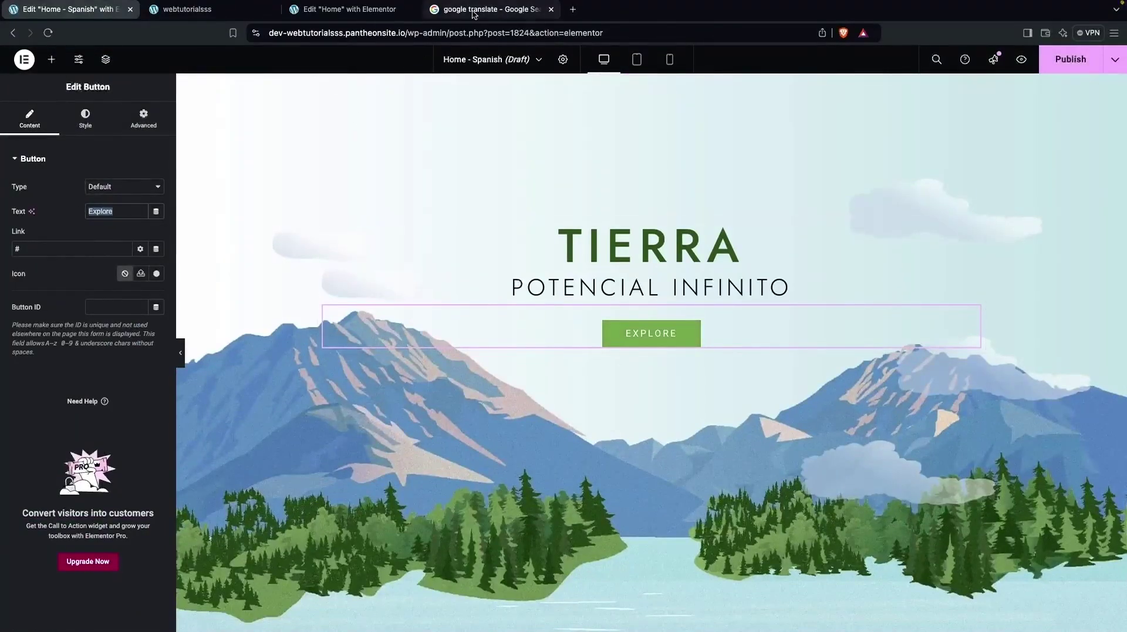
pyautogui.click(491, 9)
pyautogui.hotkey('ctrl', 'a')
pyautogui.hotkey('ctrl', 'v')
pyautogui.click(80, 10)
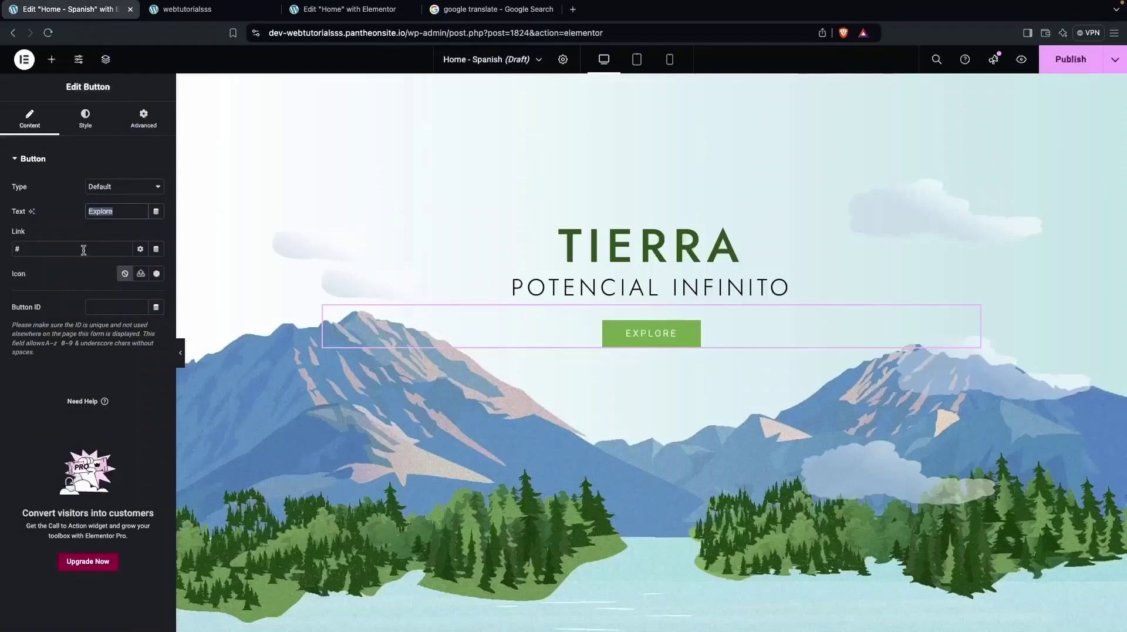
pyautogui.hotkey('ctrl', 'v')
# Replace the Web Design title with its Spanish translation, Diseño Web.
pyautogui.scroll(-10, 376, 415)
pyautogui.click(376, 417)
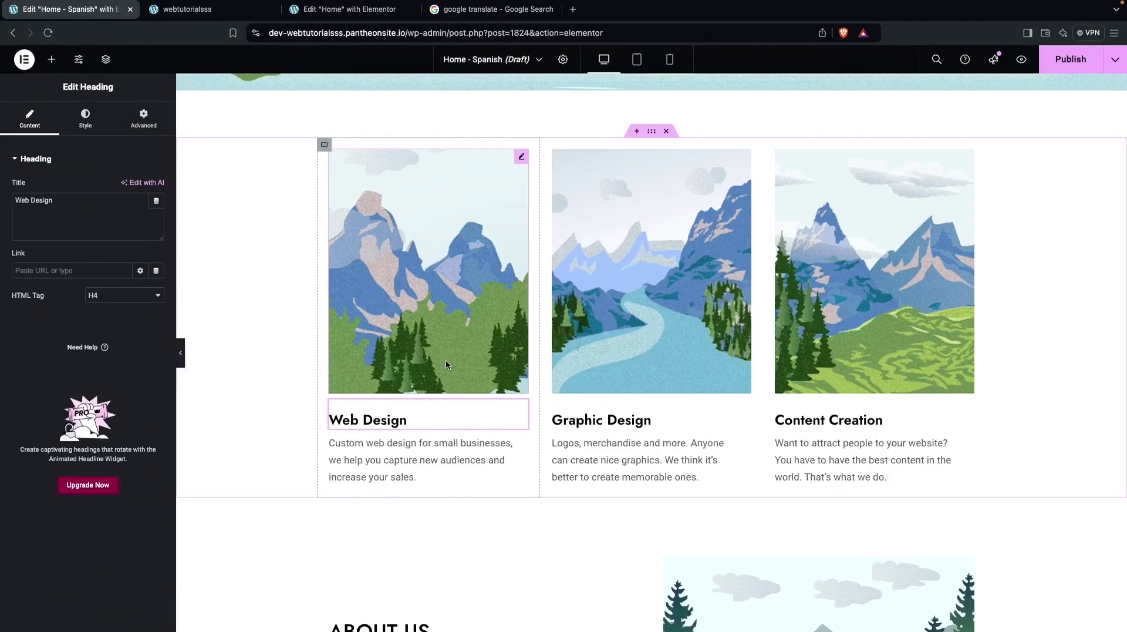
pyautogui.tripleClick(115, 211)
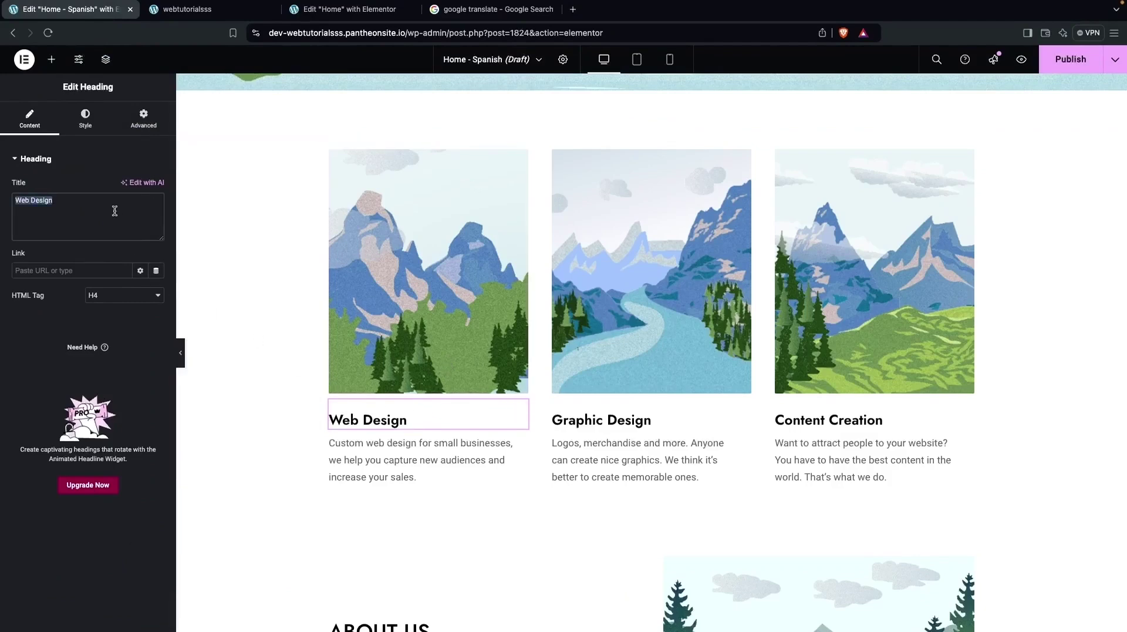
pyautogui.click(467, 10)
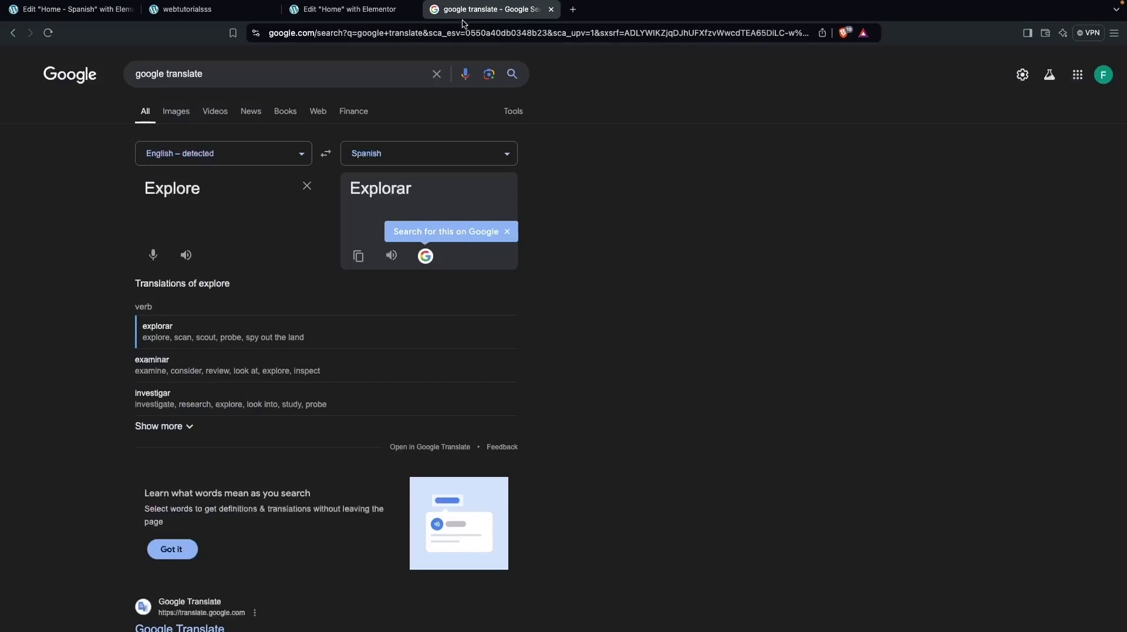
pyautogui.doubleClick(204, 193)
pyautogui.hotkey('ctrl', 'v')
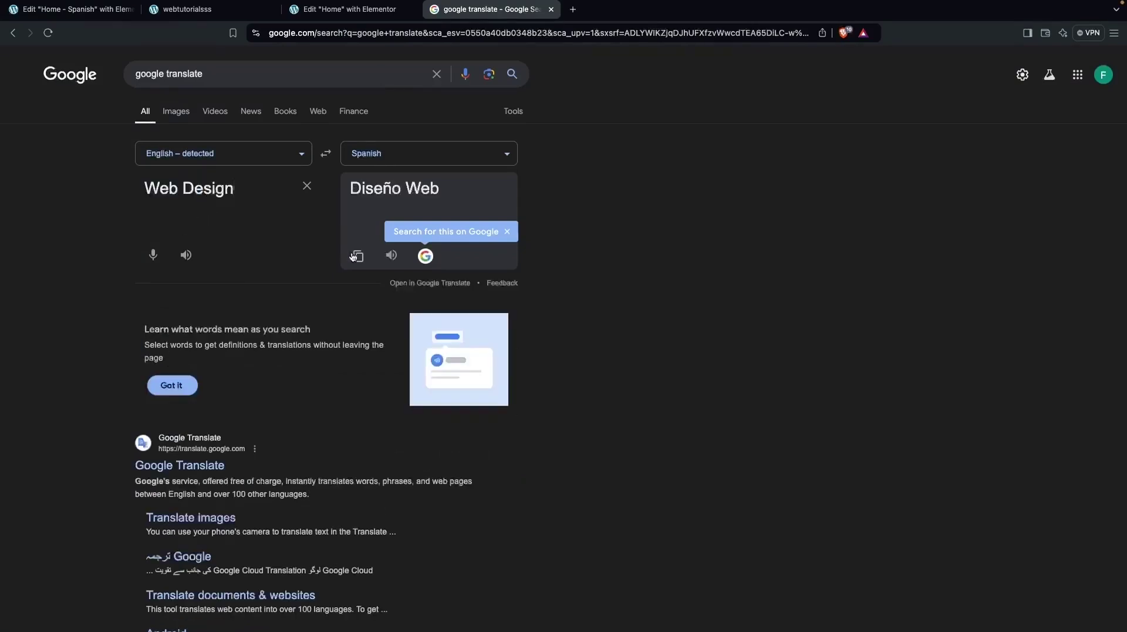
pyautogui.click(356, 256)
pyautogui.click(68, 10)
pyautogui.hotkey('ctrl', 'v')
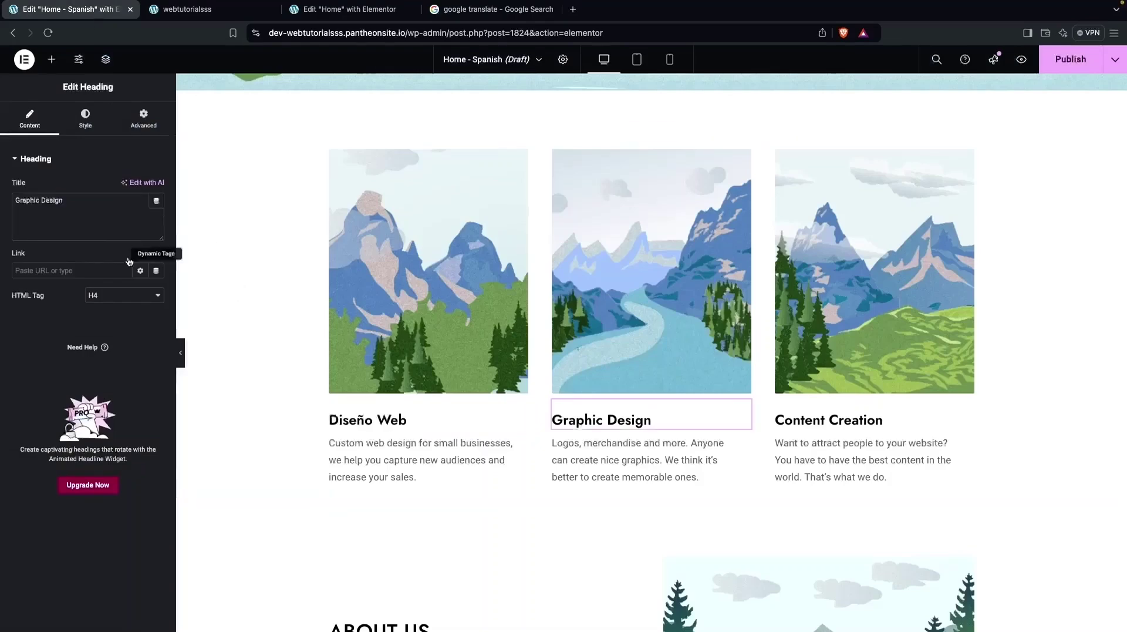
# Replace the Graphic Design title with its Spanish translation, Diseño Gráfico.
pyautogui.tripleClick(85, 205)
pyautogui.hotkey('ctrl', 'c')
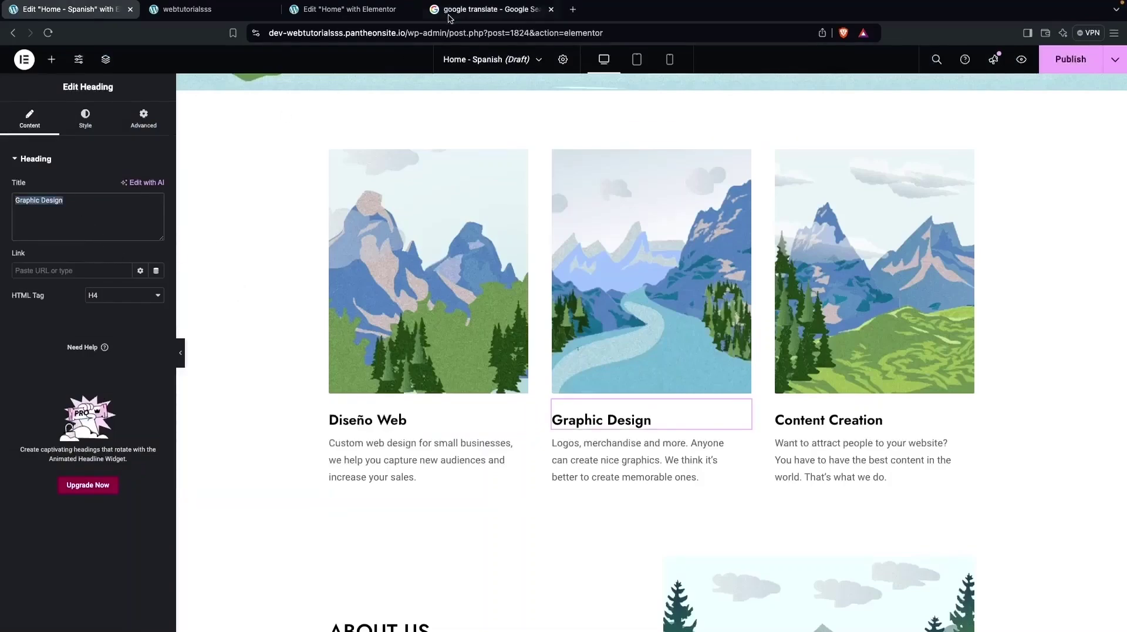
pyautogui.click(493, 9)
pyautogui.hotkey('ctrl', 'a')
pyautogui.hotkey('ctrl', 'v')
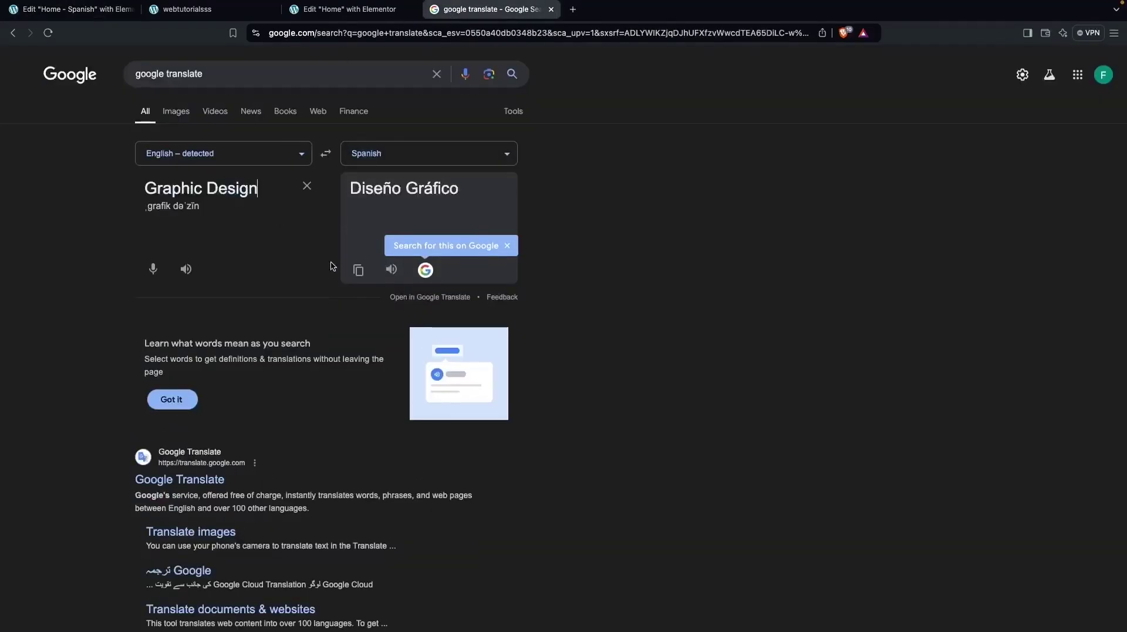
pyautogui.click(359, 270)
pyautogui.click(68, 10)
pyautogui.hotkey('ctrl', 'v')
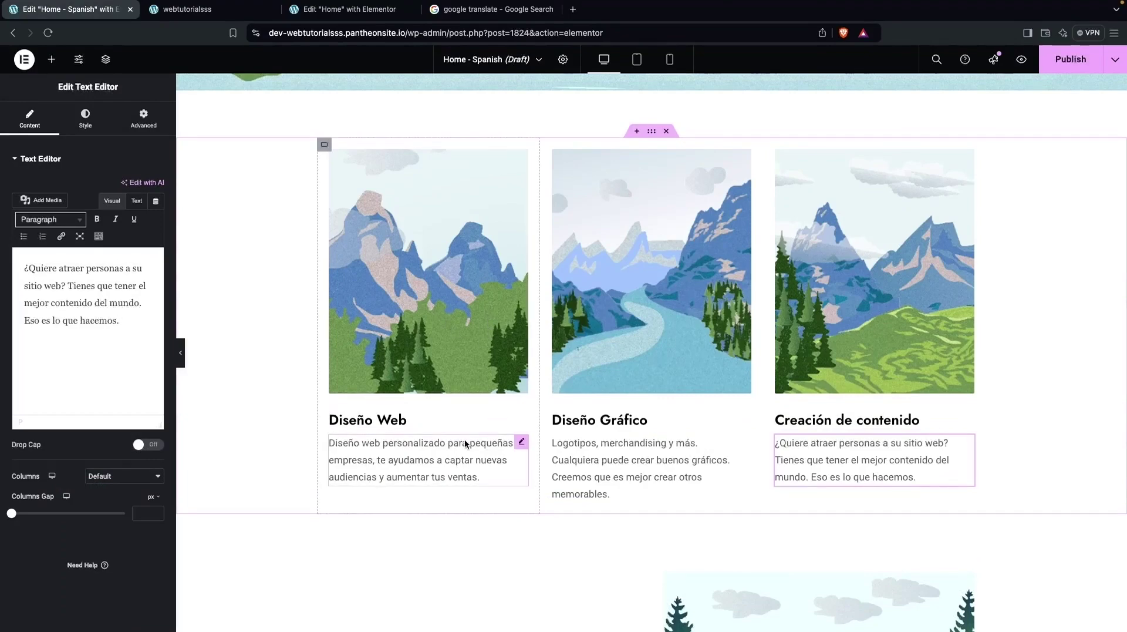
# Translate the ABOUT US and TALK TO US headings, giving HABLA CON NOSOTROS.
pyautogui.scroll(-4, 465, 444)
pyautogui.scroll(-4, 465, 444)
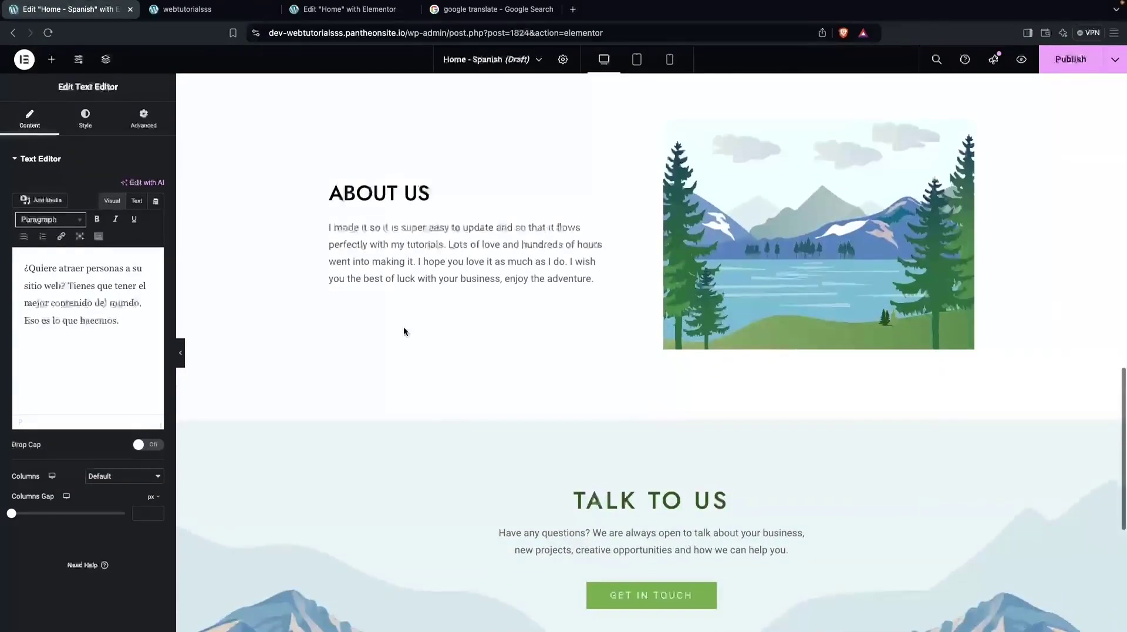
pyautogui.click(401, 196)
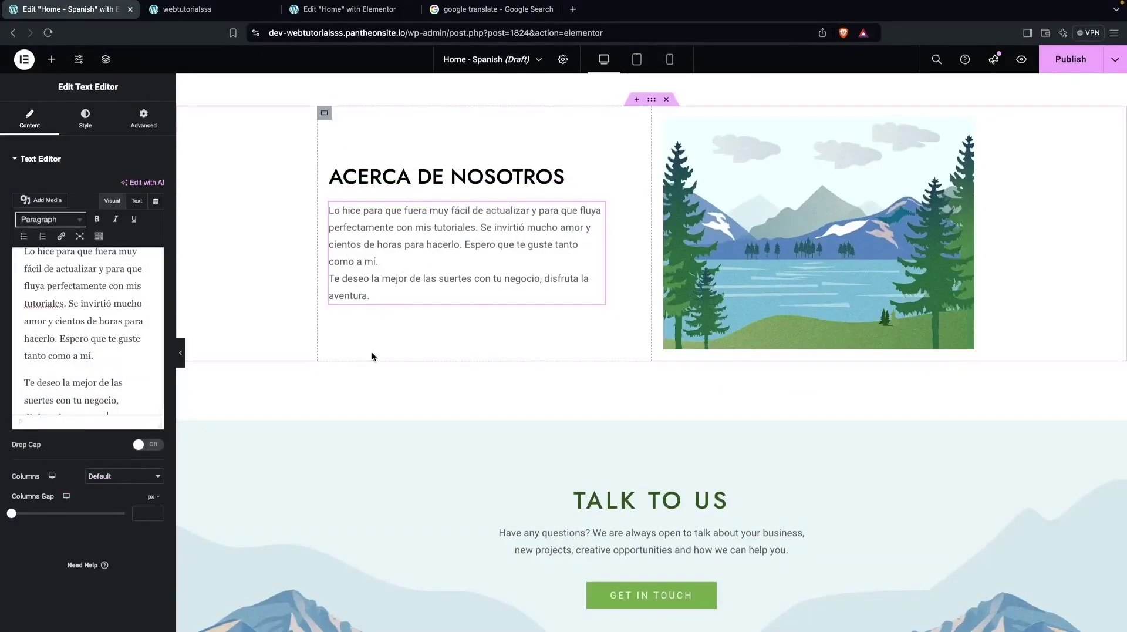
pyautogui.scroll(-4, 372, 351)
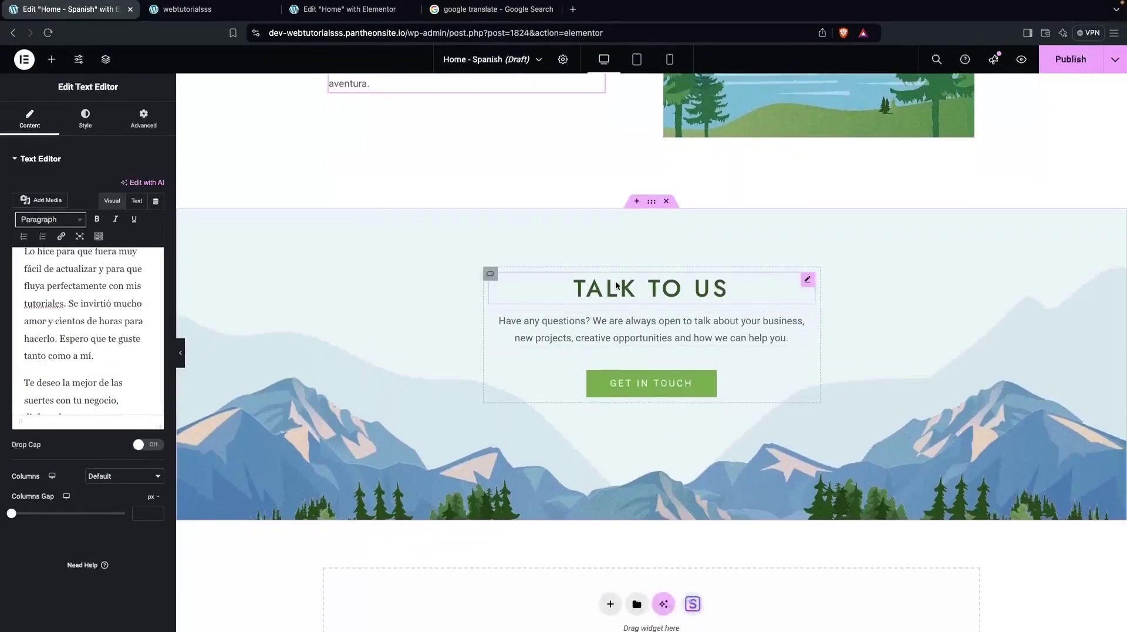
pyautogui.click(616, 286)
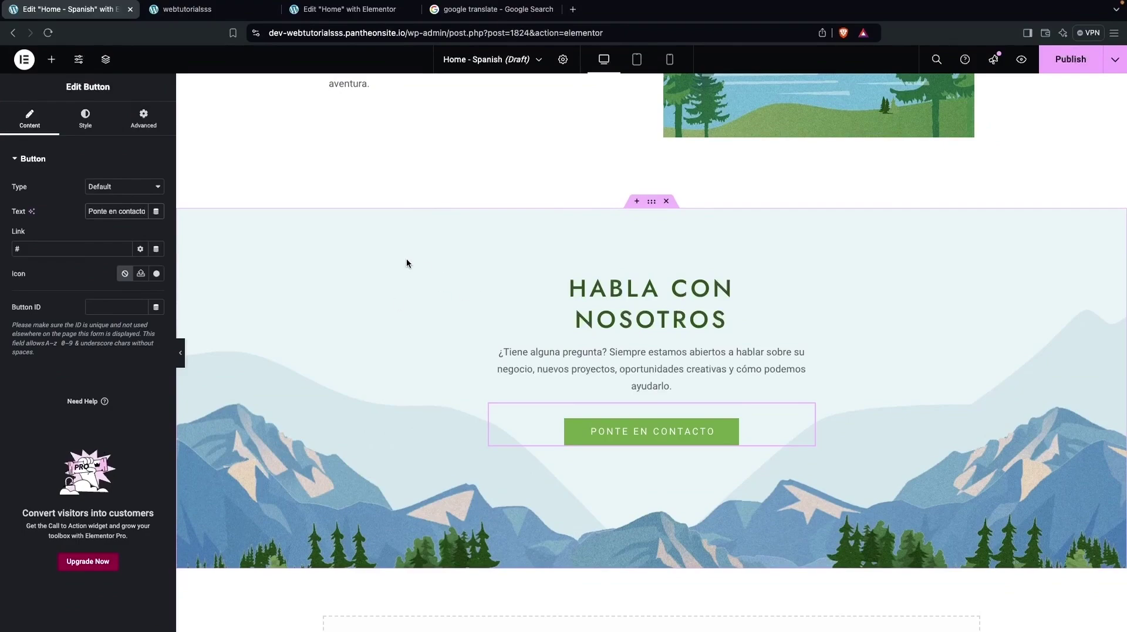
pyautogui.scroll(15, 406, 258)
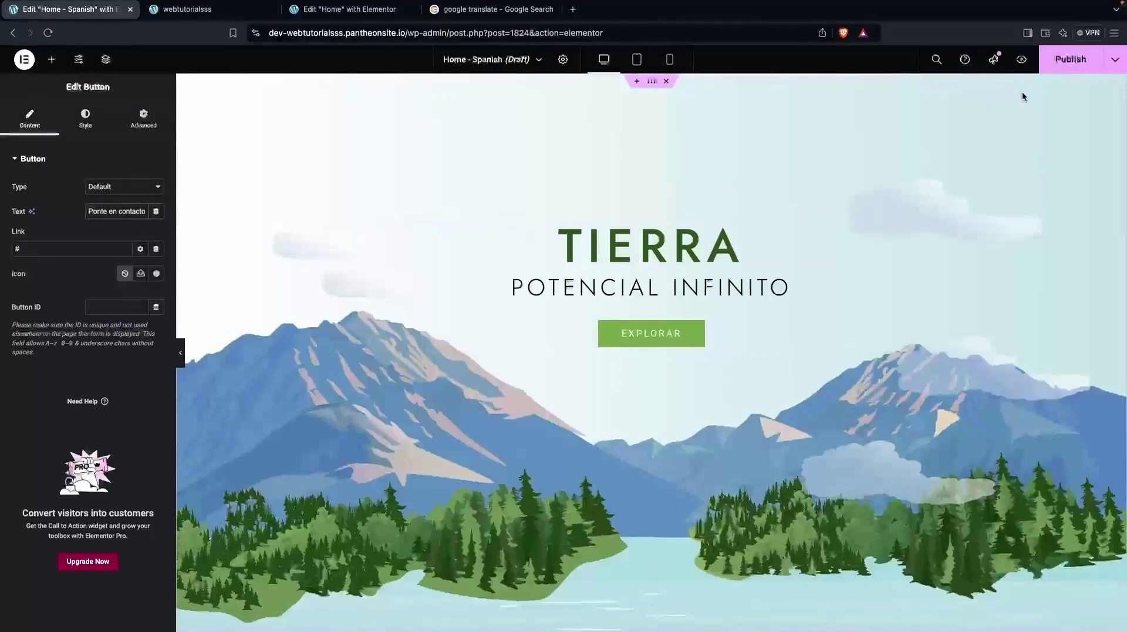
# Publish the Home – Spanish page and exit Elementor back to WordPress.
pyautogui.click(1071, 59)
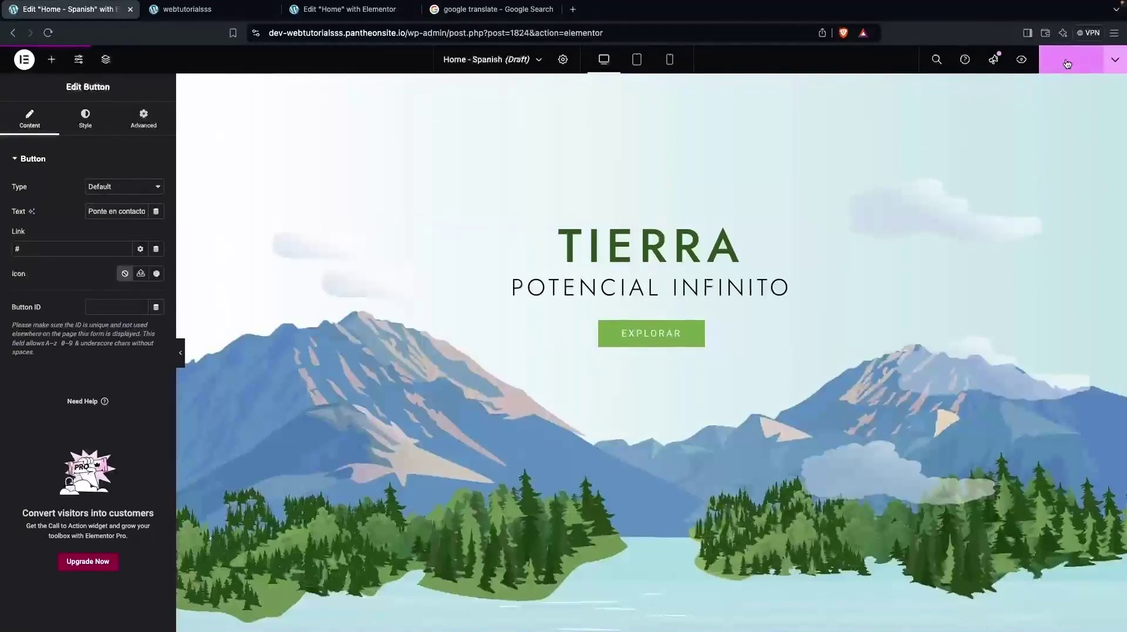
pyautogui.click(28, 63)
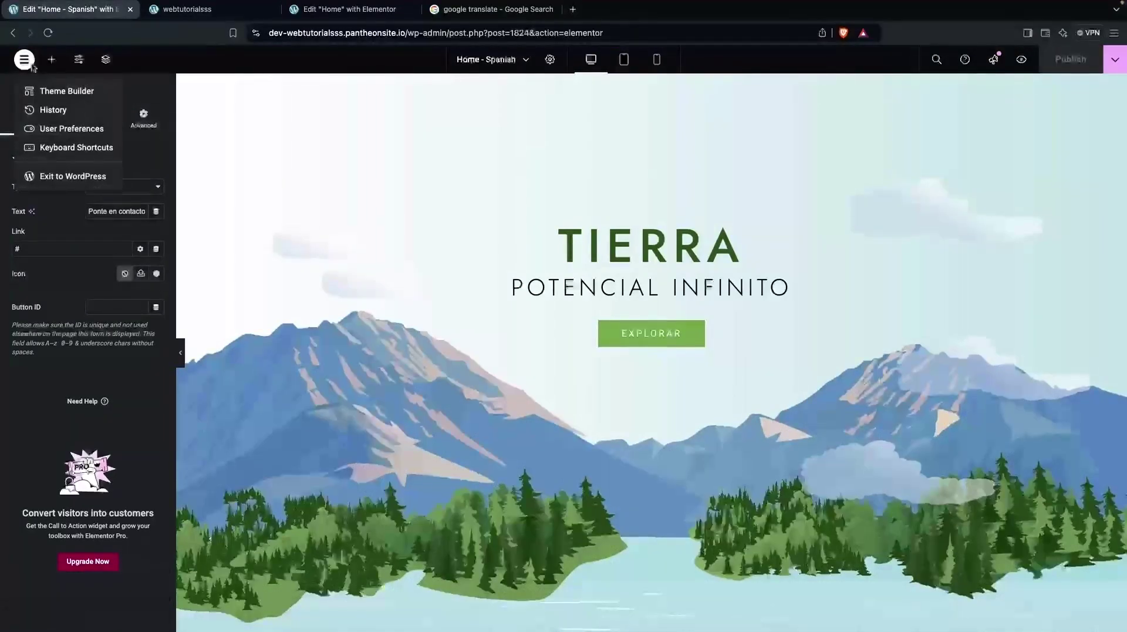
pyautogui.click(65, 178)
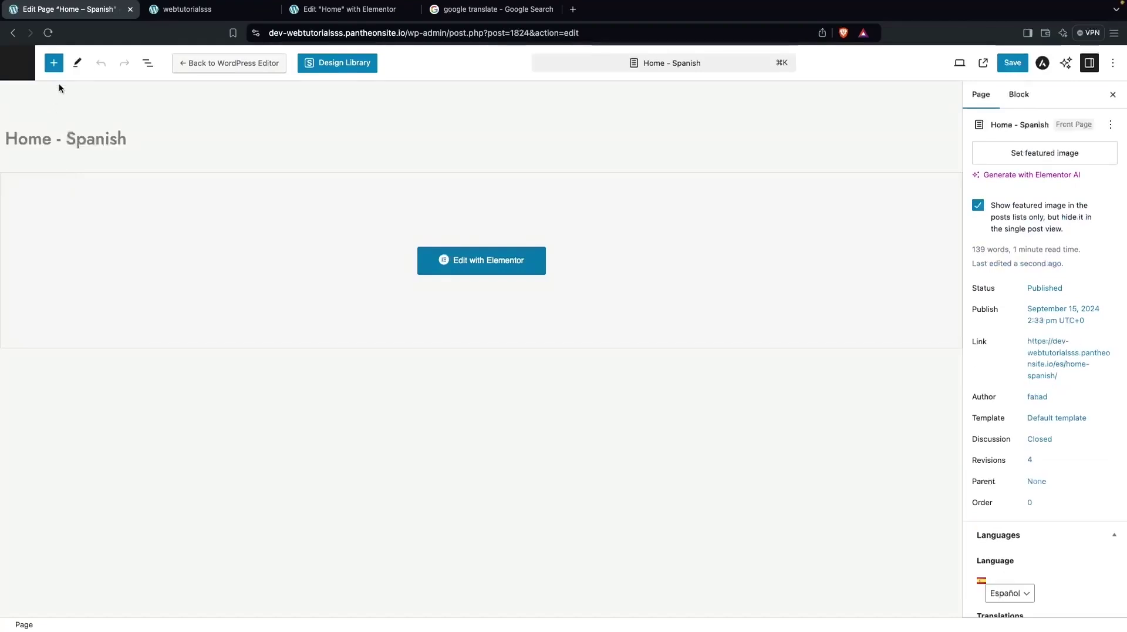
# View the live site from the Pages list, then close the extra tabs.
pyautogui.click(18, 63)
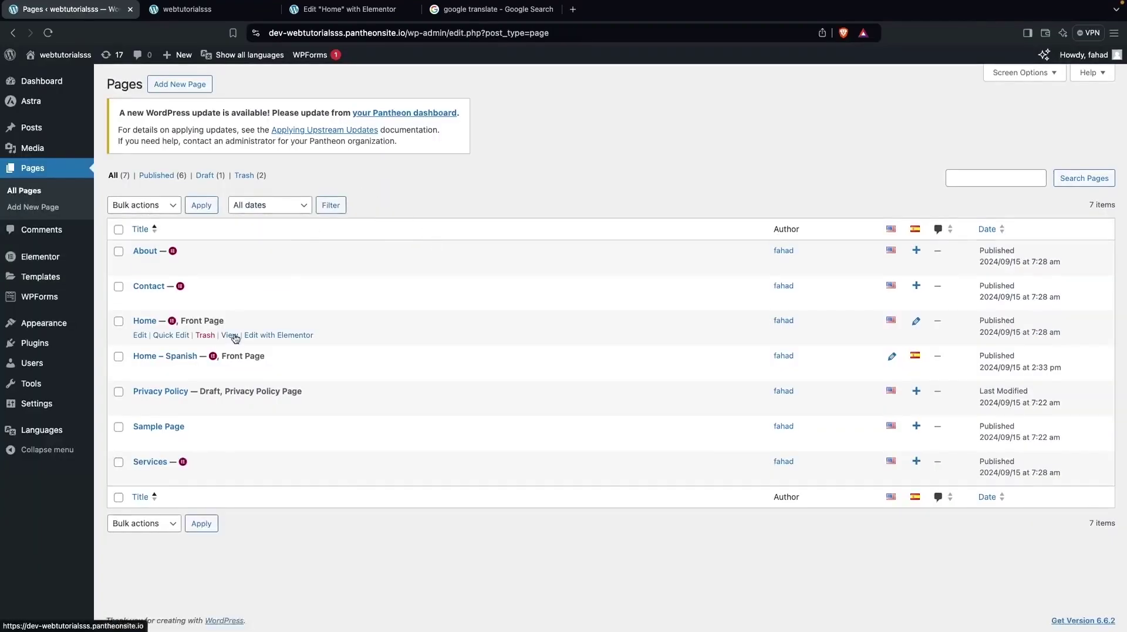
pyautogui.moveTo(152, 364)
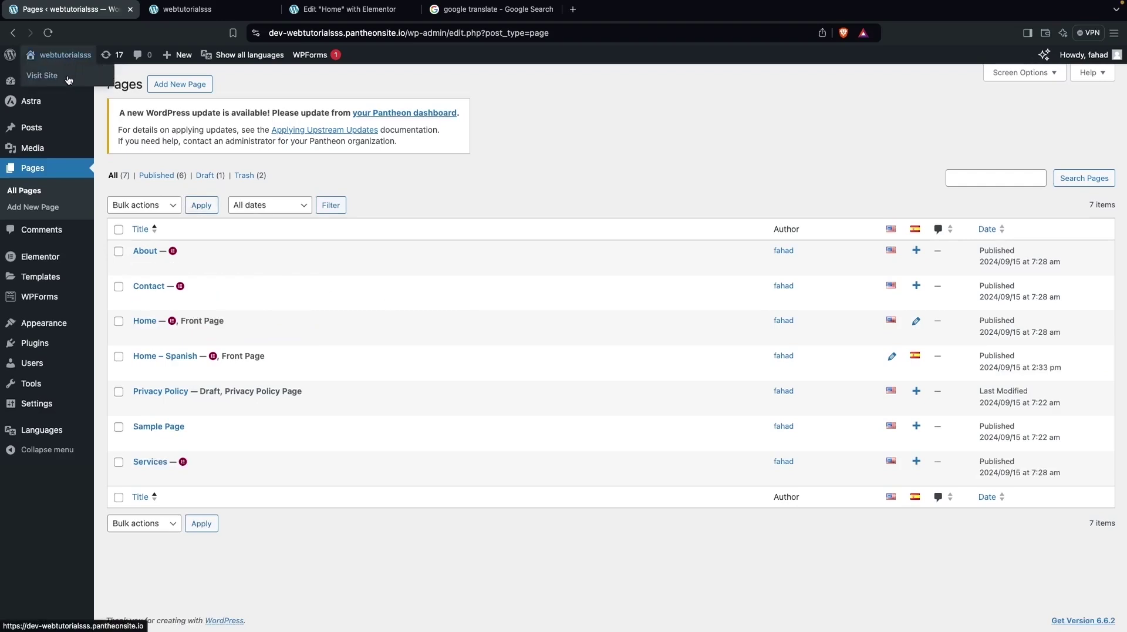
pyautogui.keyDown('super'); pyautogui.click(69, 81); pyautogui.keyUp('super')
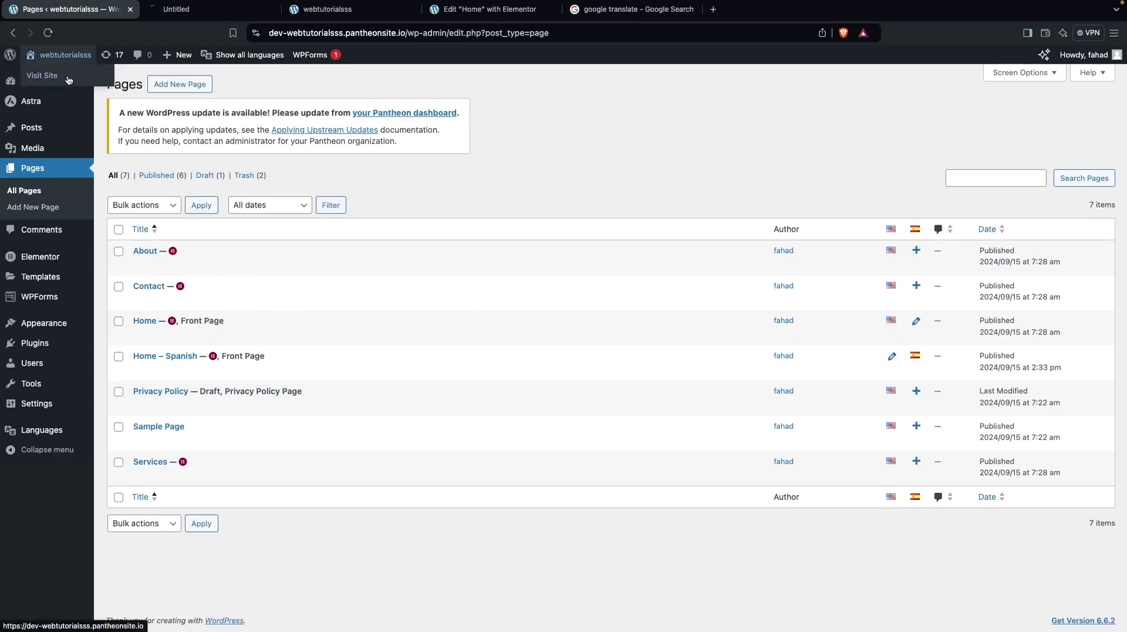
pyautogui.click(411, 10)
pyautogui.click(411, 11)
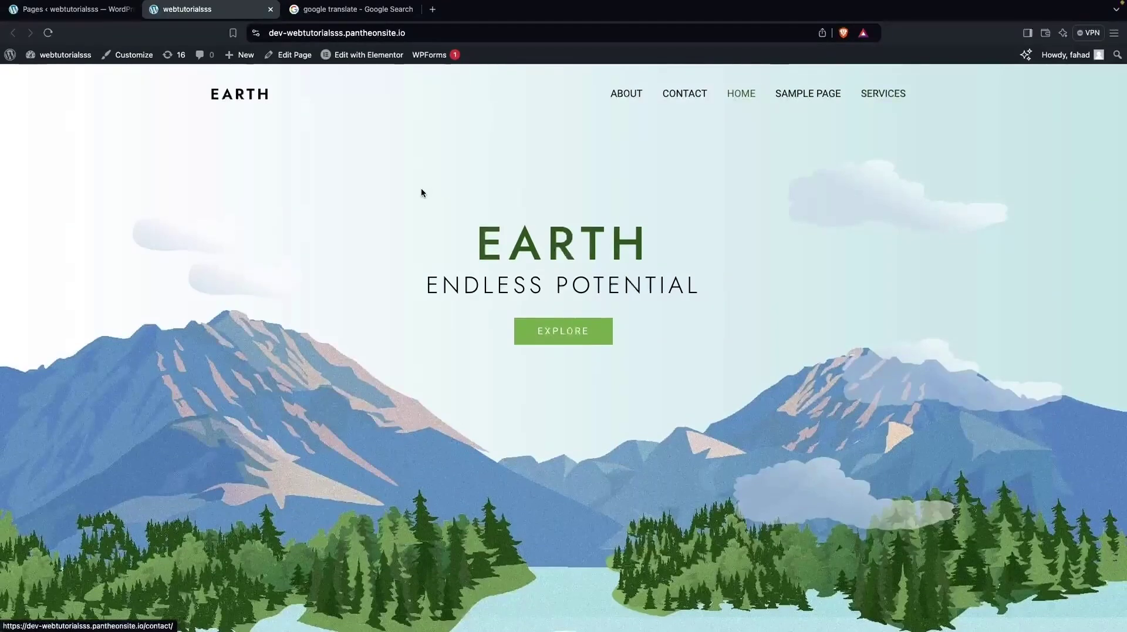
pyautogui.click(95, 17)
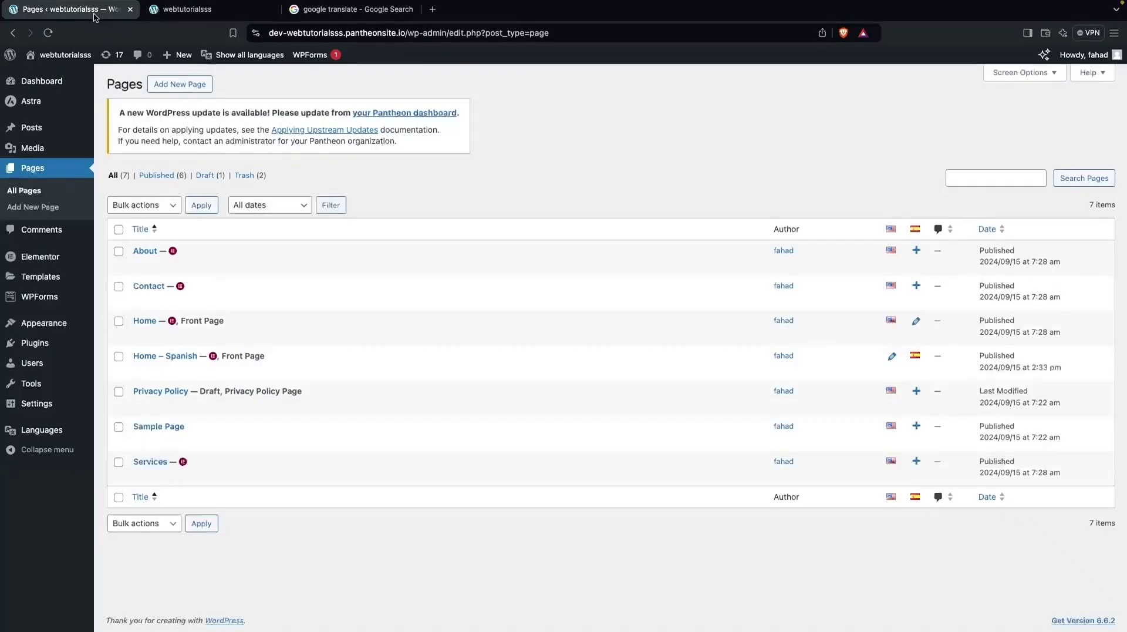
# Add the Languages switcher item to the Main Menu in Appearance > Menus.
pyautogui.moveTo(53, 333)
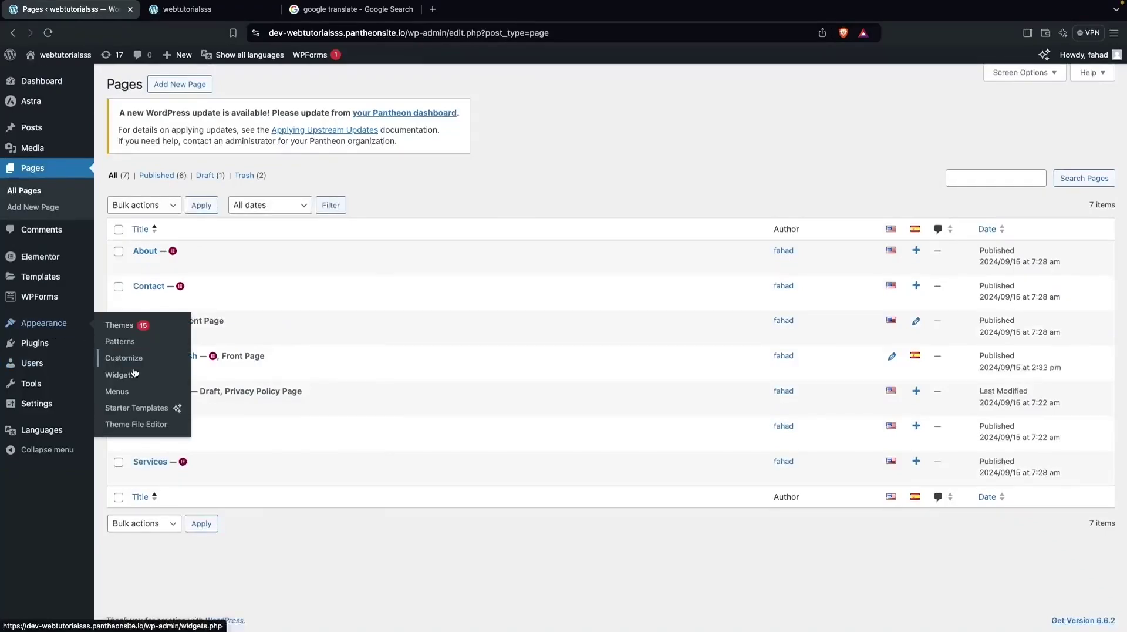
pyautogui.click(117, 392)
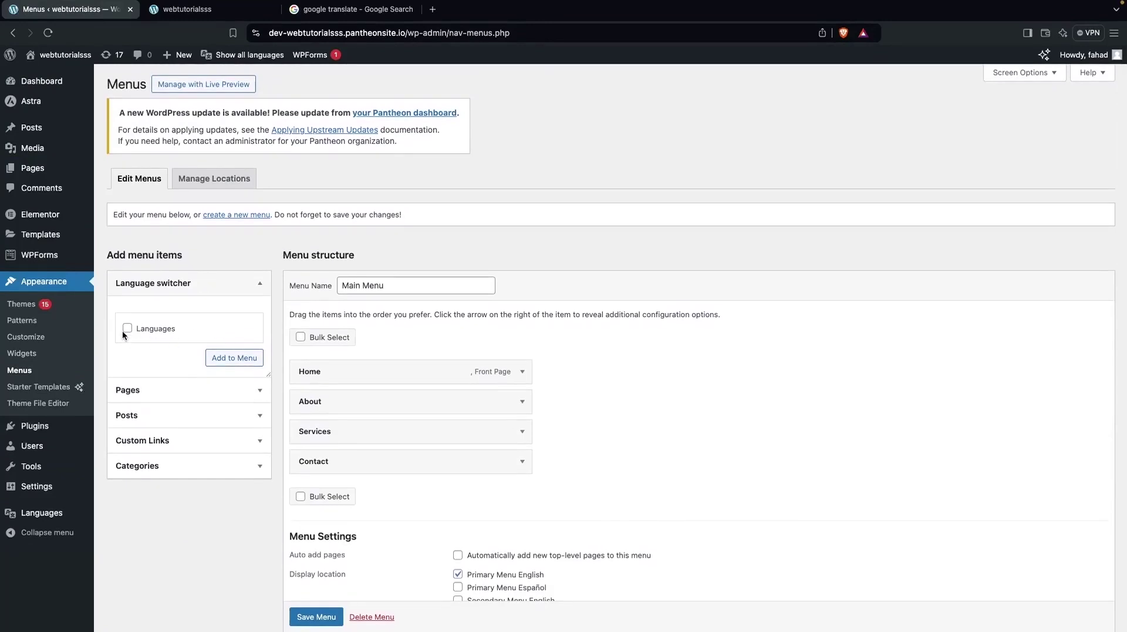
pyautogui.scroll(1, 302, 354)
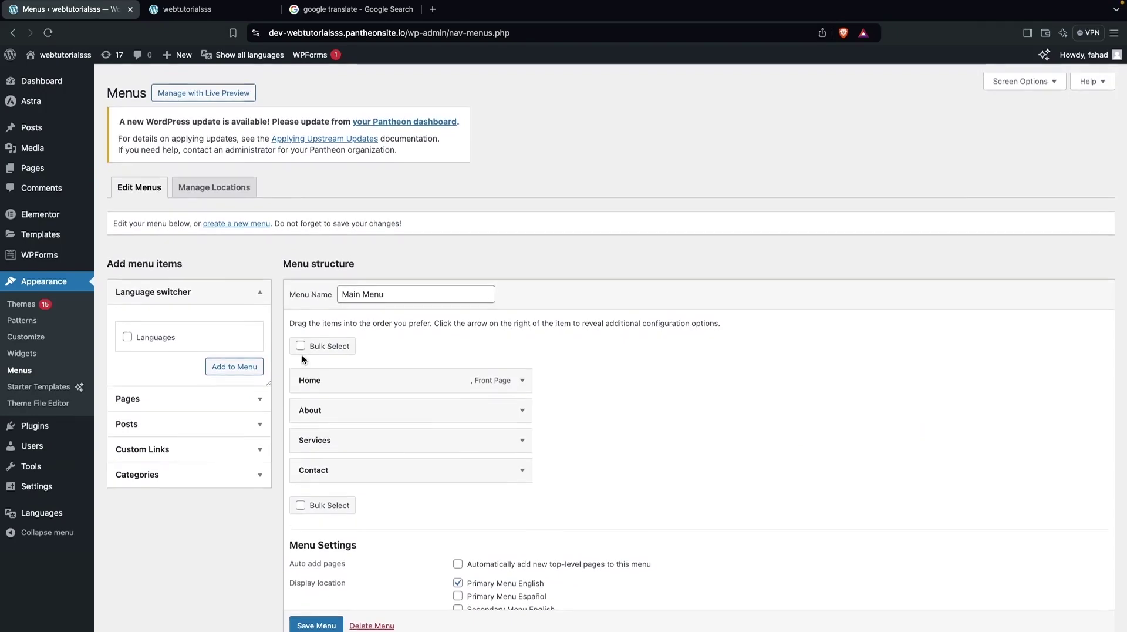
pyautogui.scroll(-1, 301, 358)
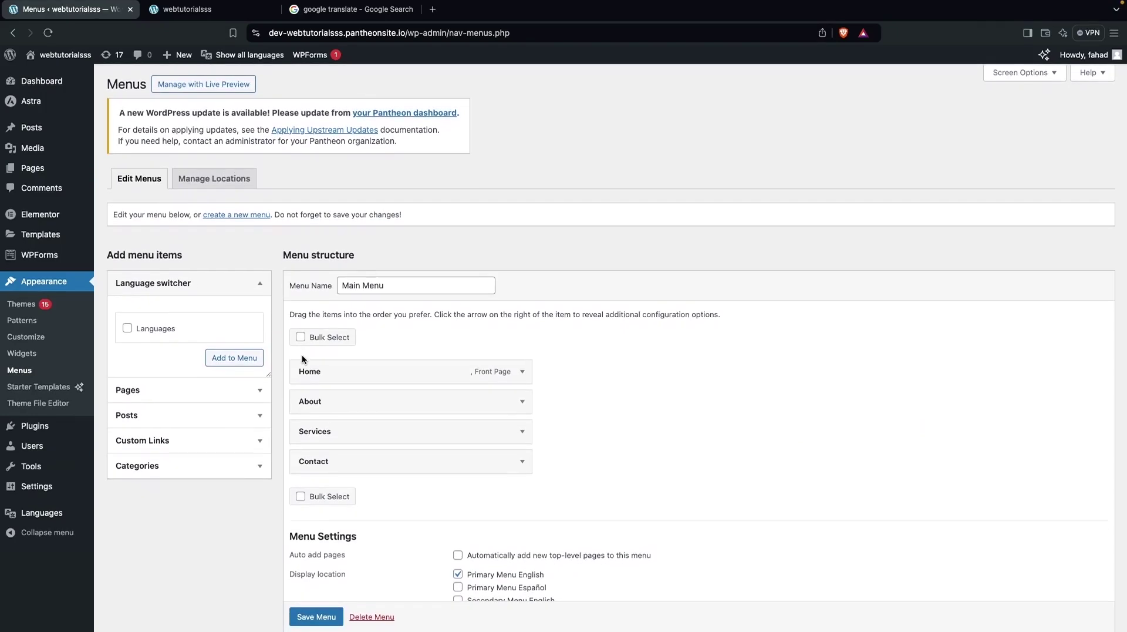
pyautogui.click(1014, 73)
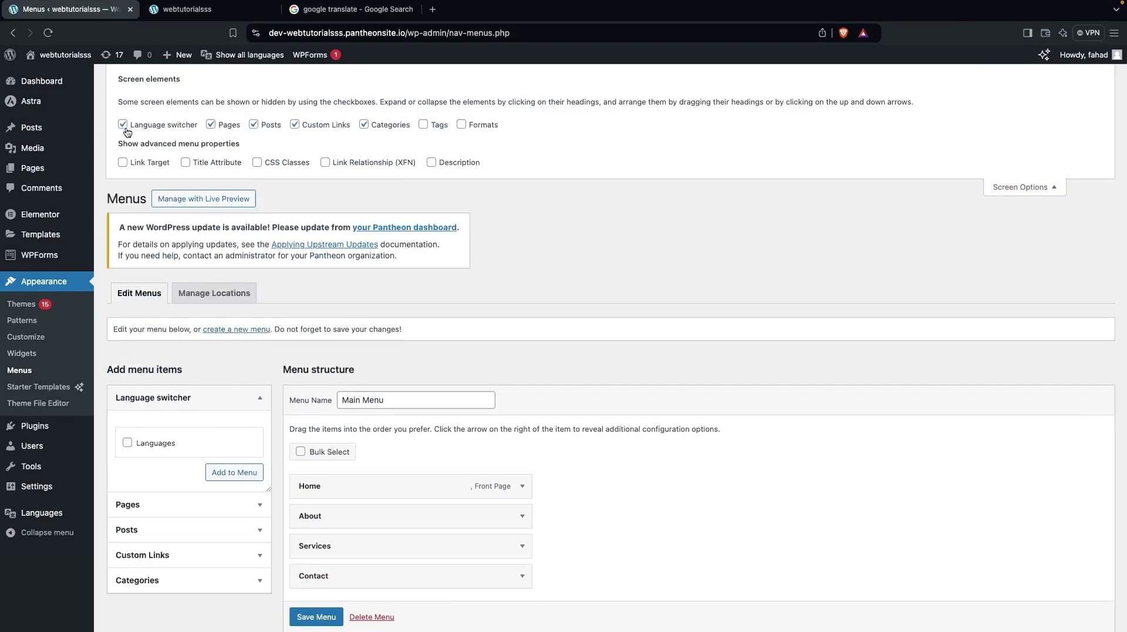
pyautogui.click(1031, 188)
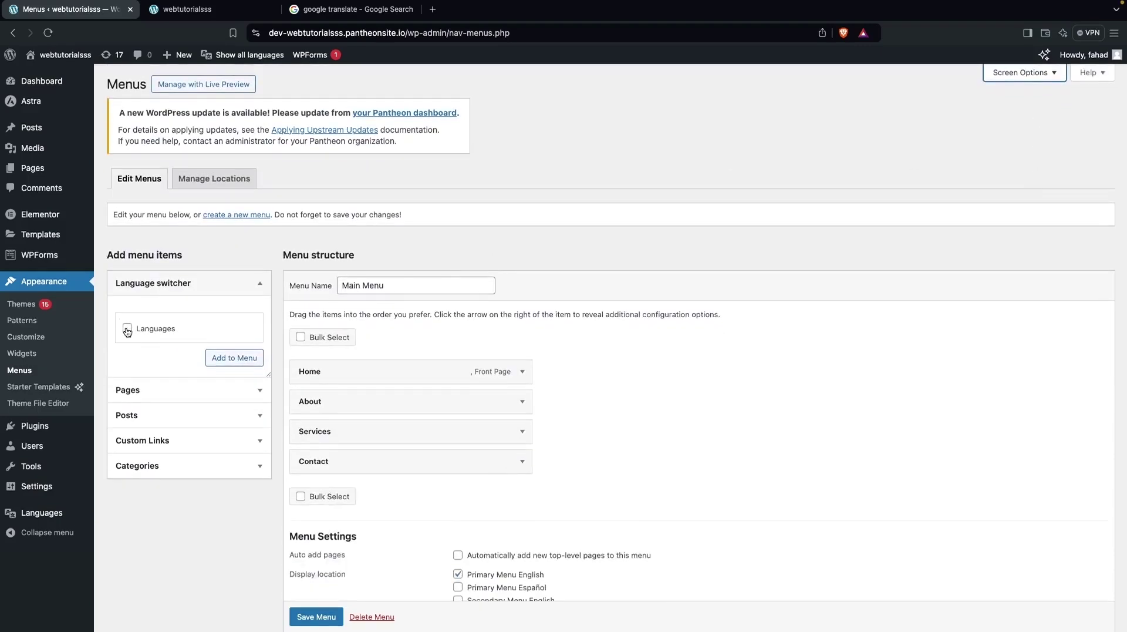
pyautogui.click(128, 330)
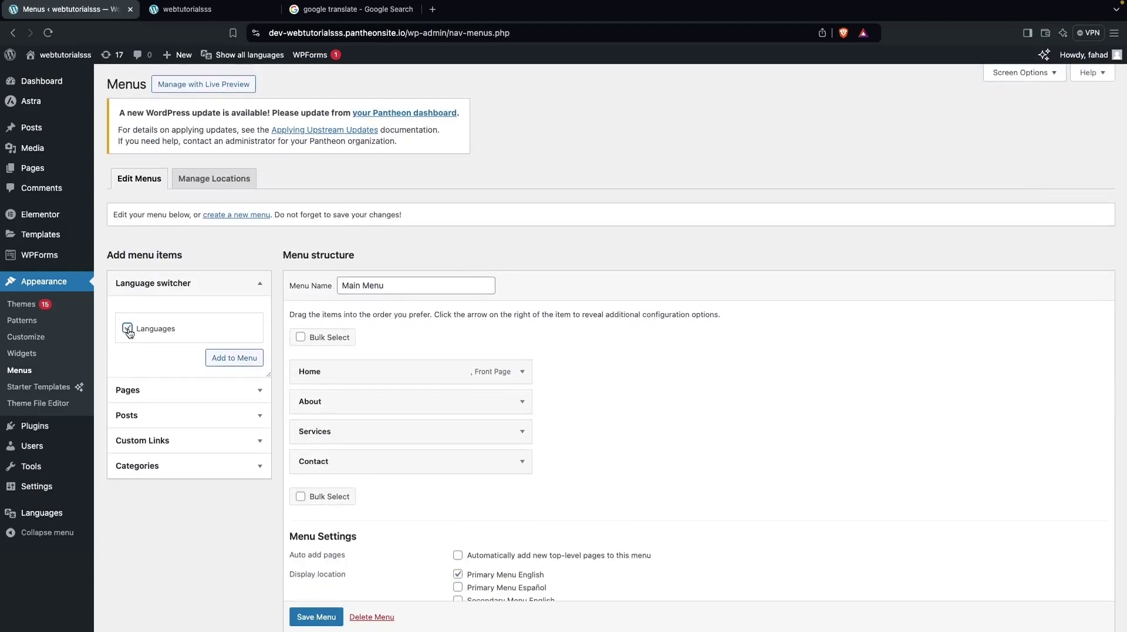
pyautogui.click(232, 359)
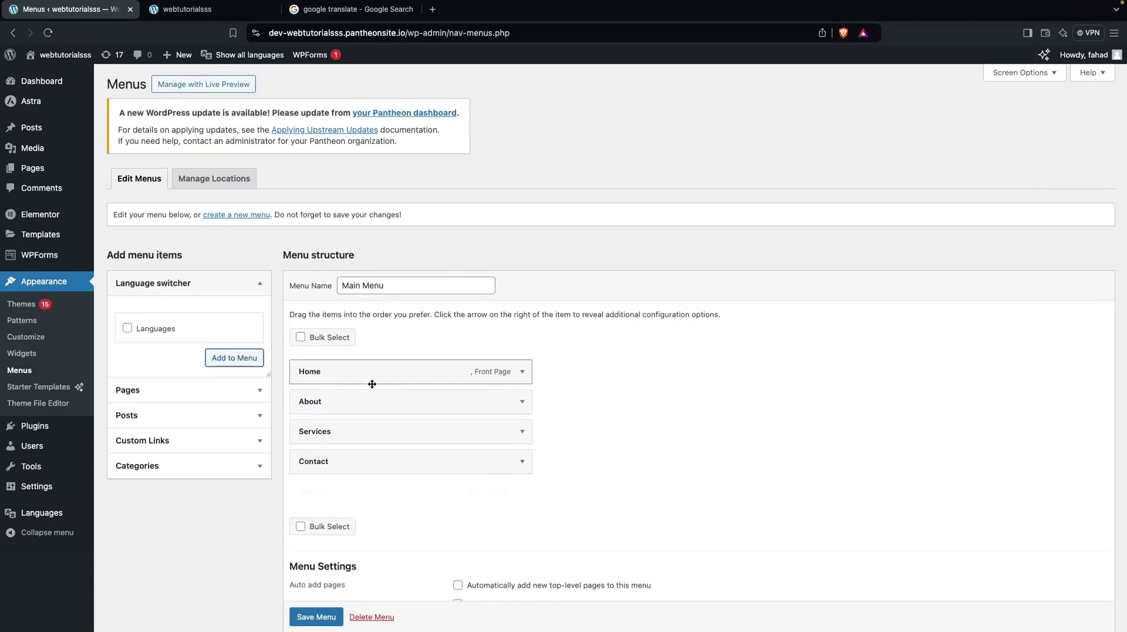
# Set the Languages item to display as a dropdown with flags and save the menu.
pyautogui.scroll(-3, 524, 399)
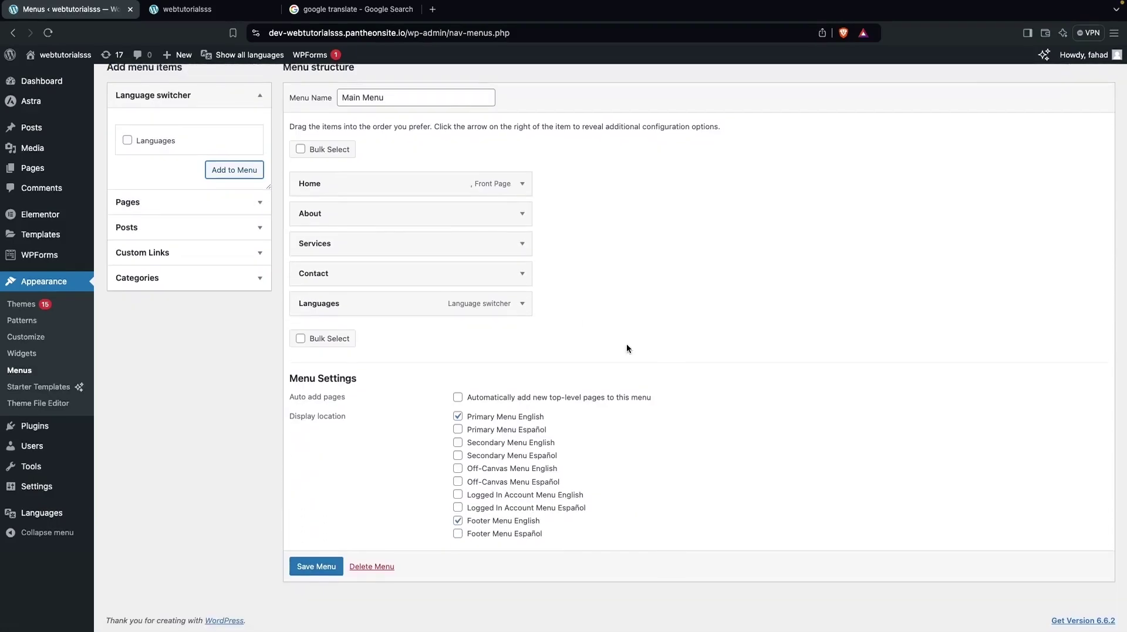
pyautogui.click(522, 303)
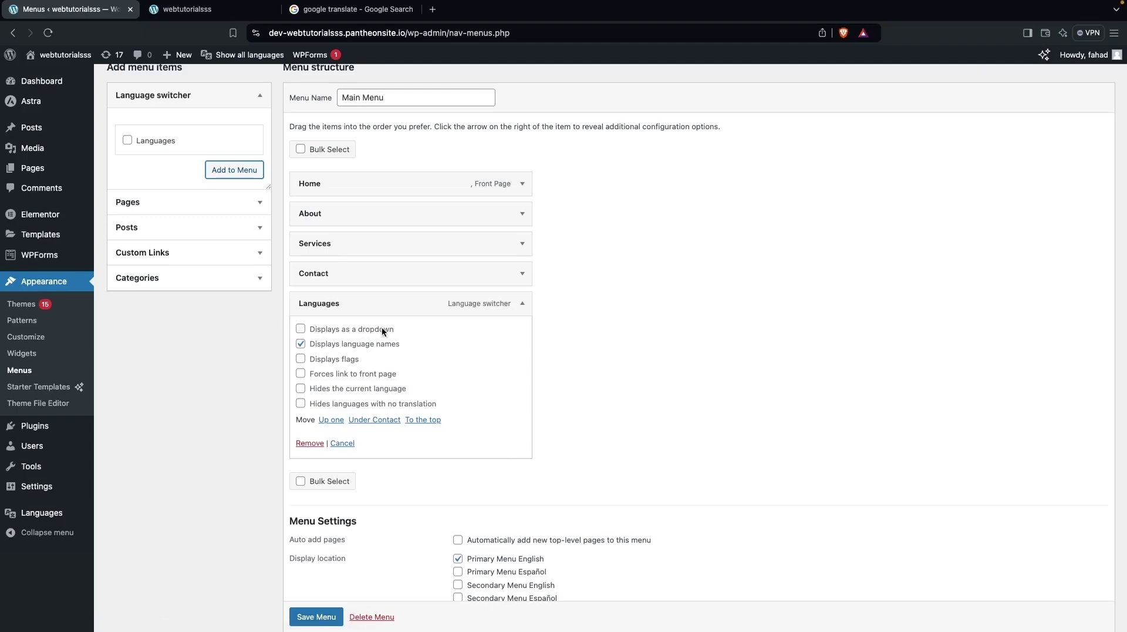
pyautogui.click(300, 329)
pyautogui.click(302, 360)
pyautogui.scroll(-1, 253, 402)
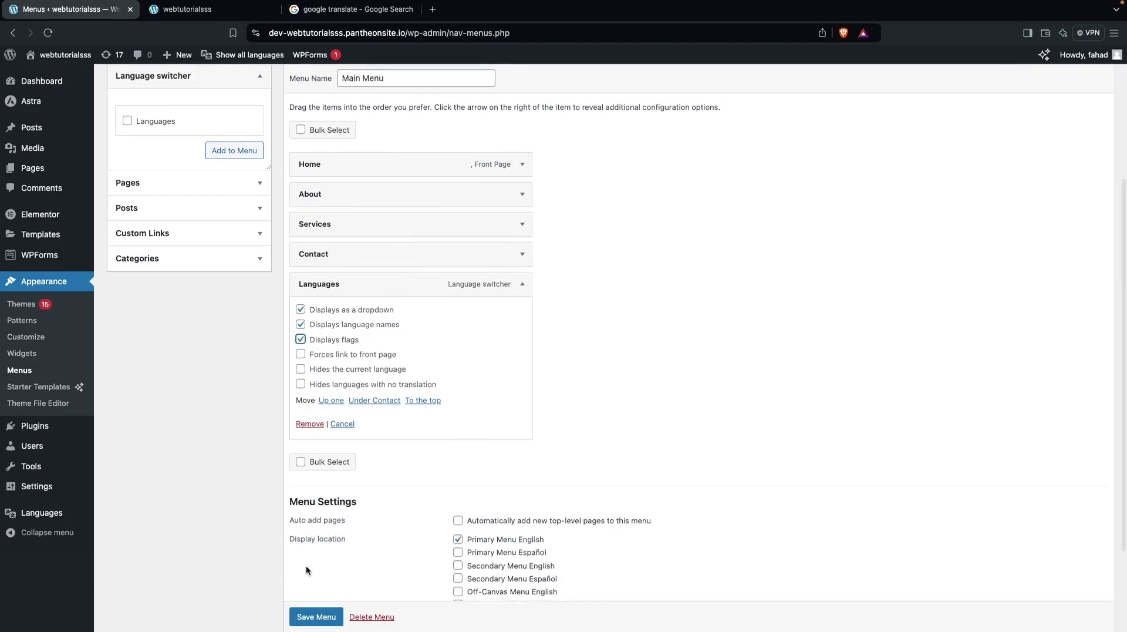
pyautogui.click(308, 618)
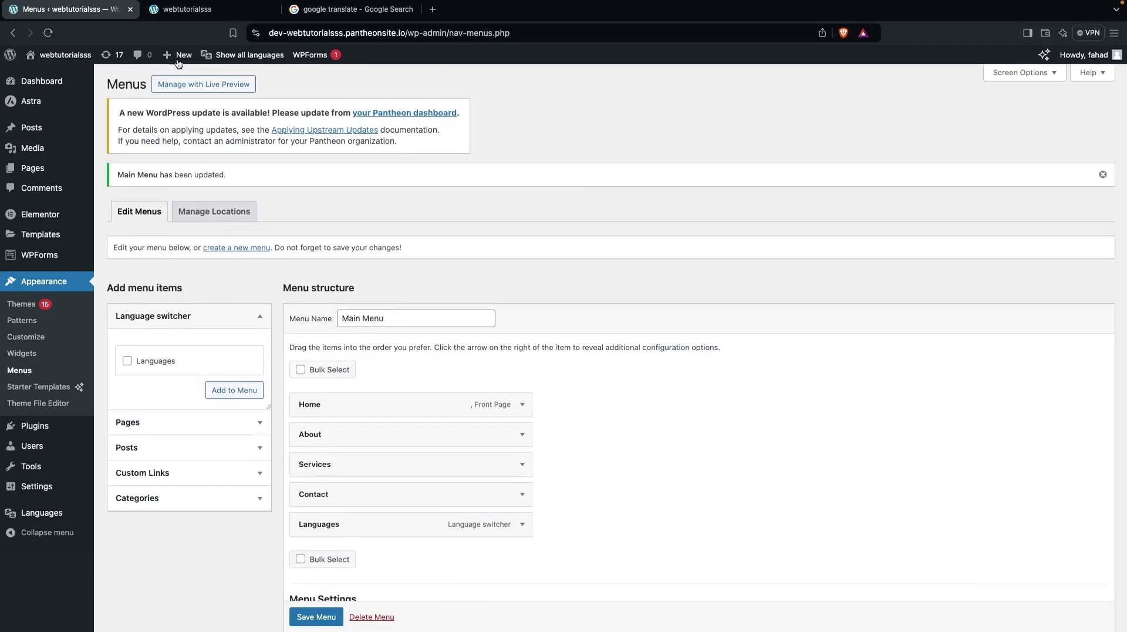
# Reload the live site, switch it to Español and scroll through the Spanish home page.
pyautogui.click(184, 14)
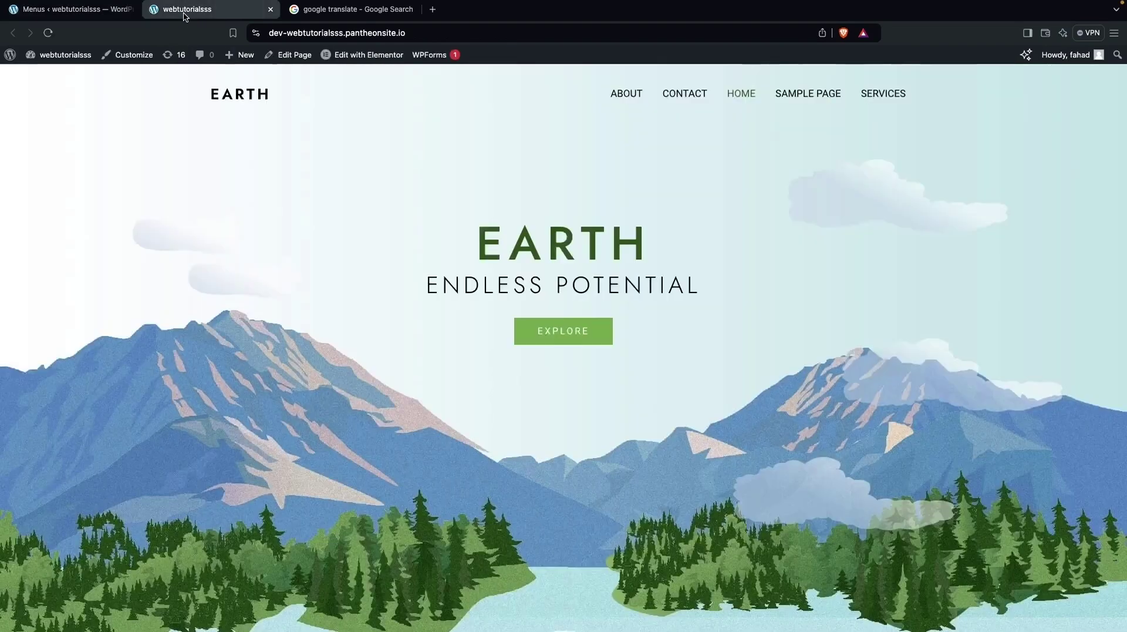
pyautogui.click(48, 33)
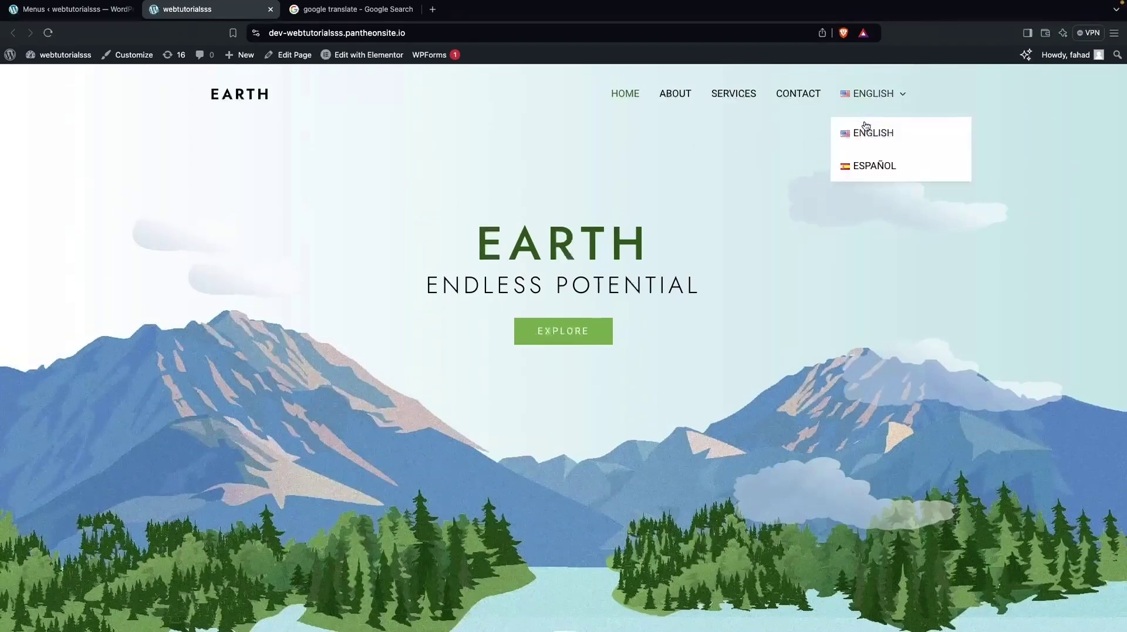
pyautogui.moveTo(846, 107)
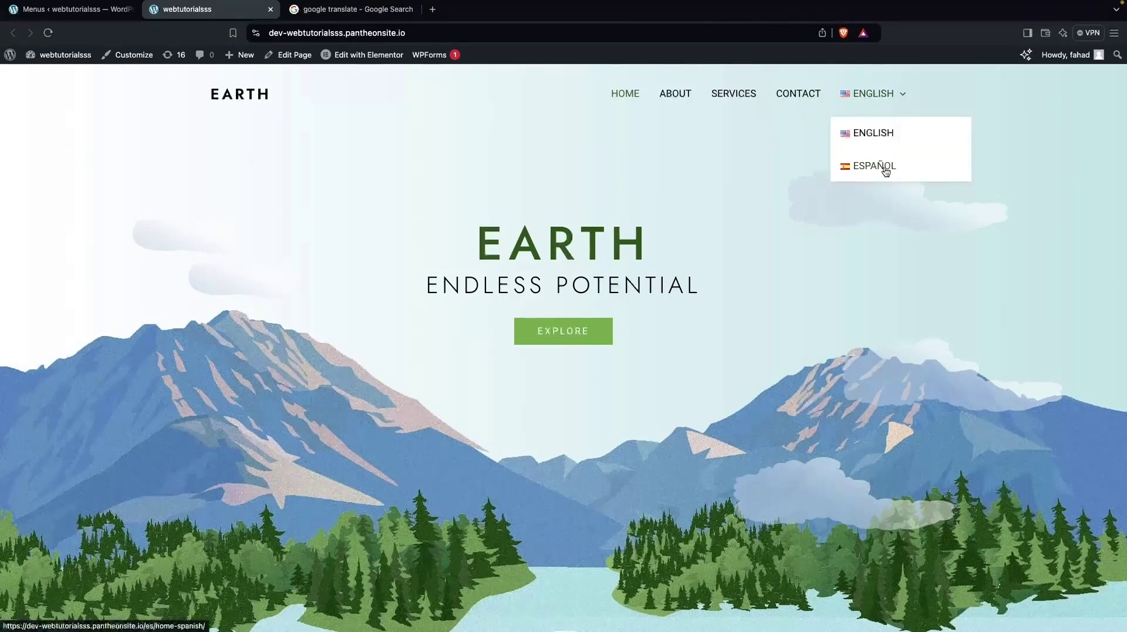
pyautogui.click(886, 167)
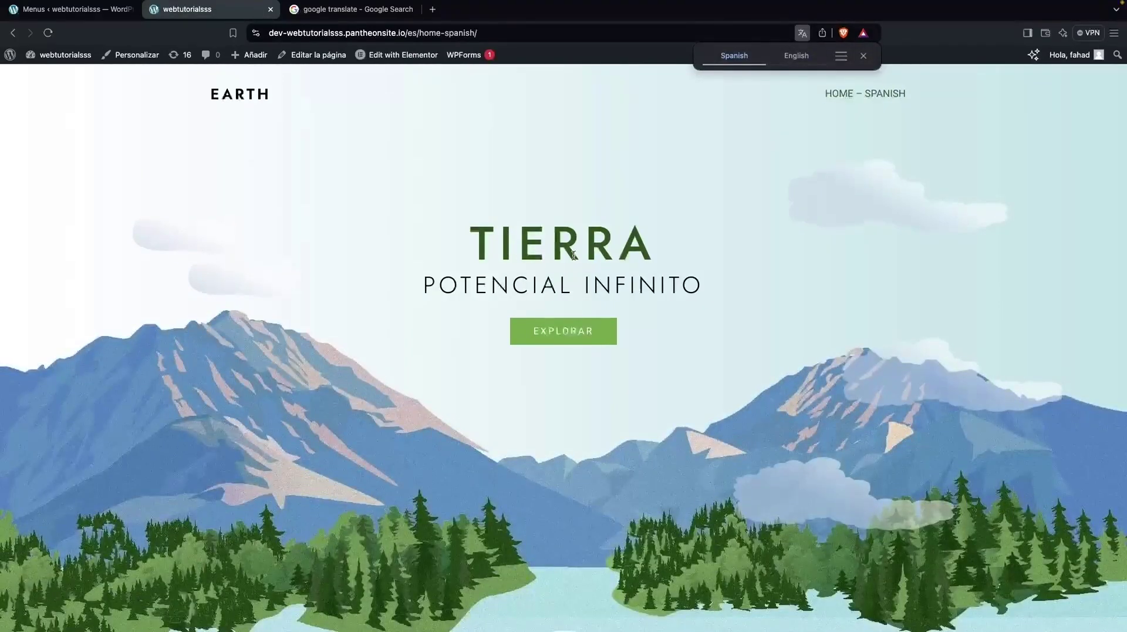
pyautogui.scroll(-3, 574, 255)
pyautogui.scroll(-10, 574, 255)
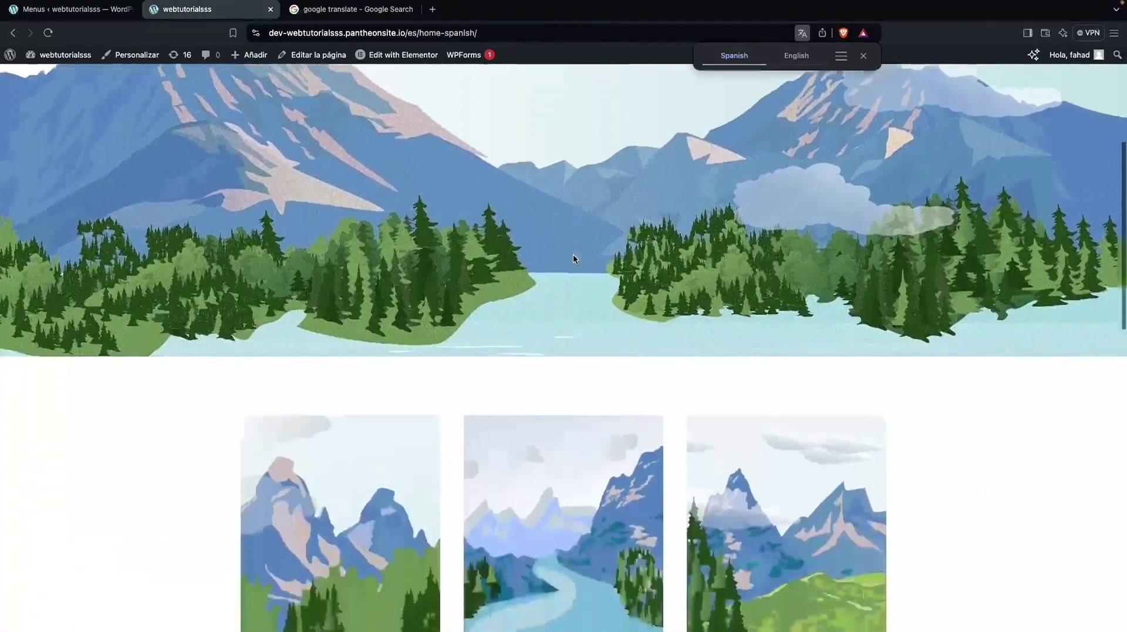
pyautogui.scroll(-7, 574, 255)
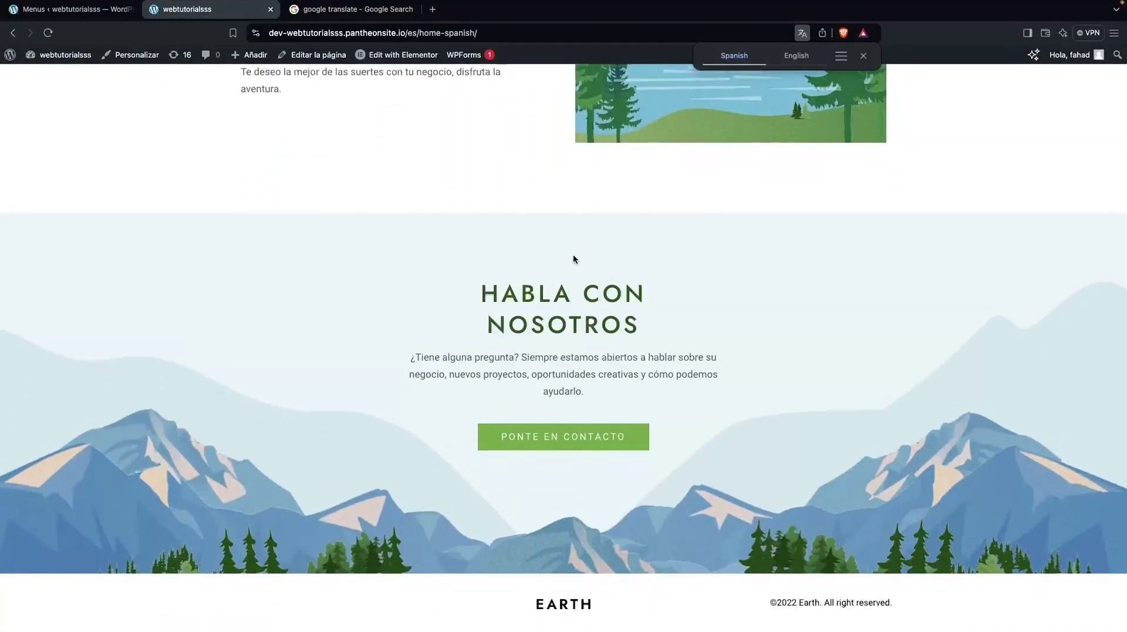
pyautogui.scroll(20, 573, 254)
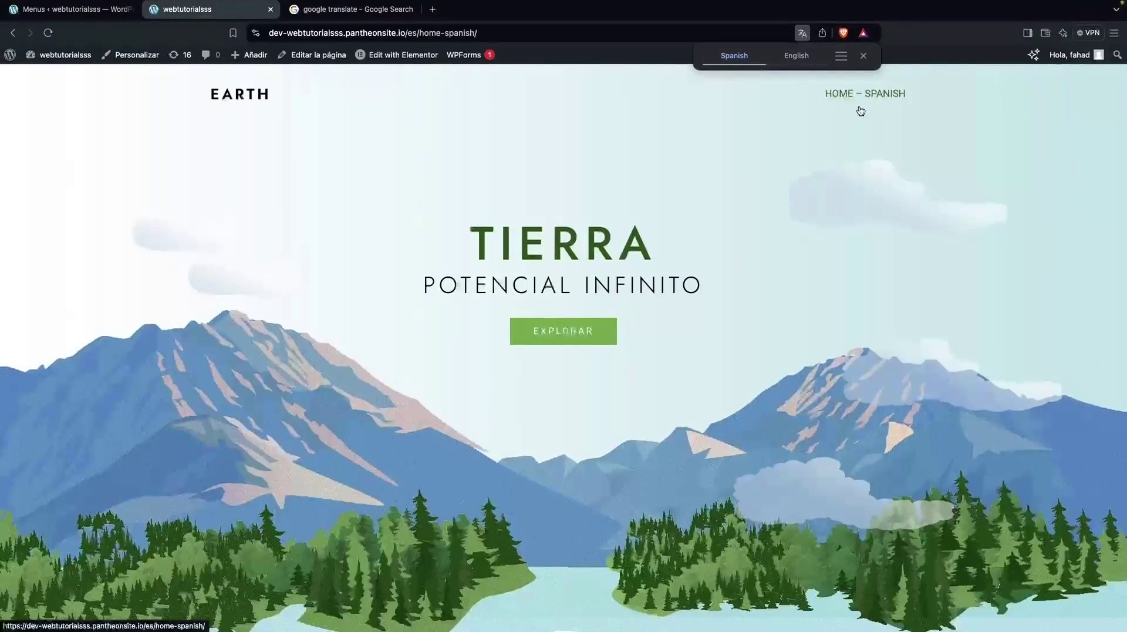
# Tick Primary Menu Español under Main Menu's display locations and save the menu.
pyautogui.click(63, 15)
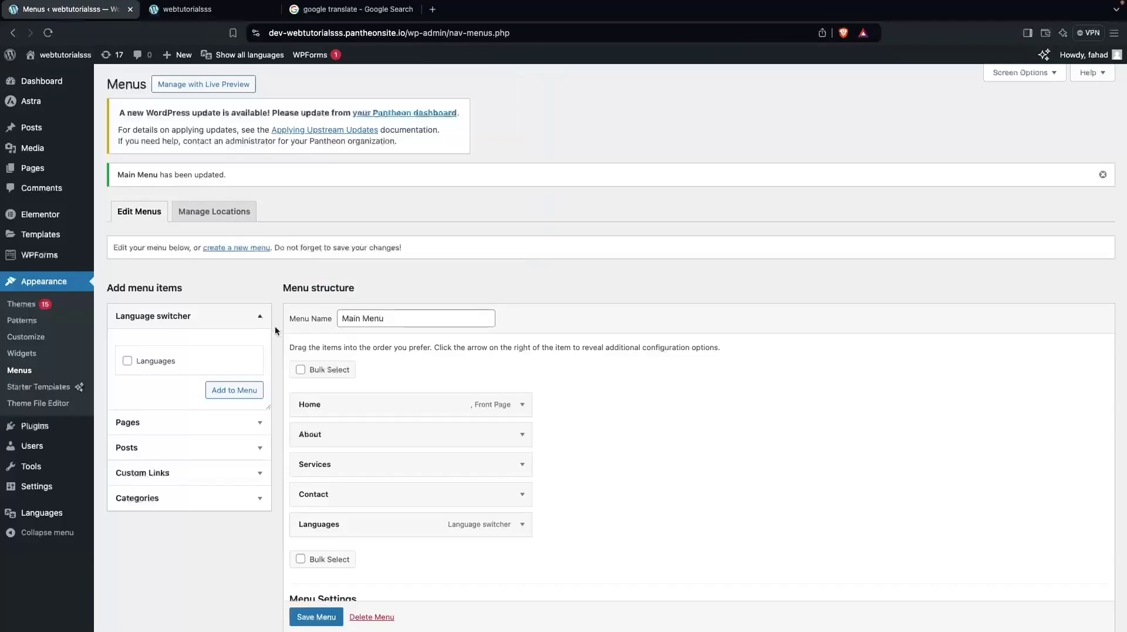
pyautogui.scroll(-4, 302, 415)
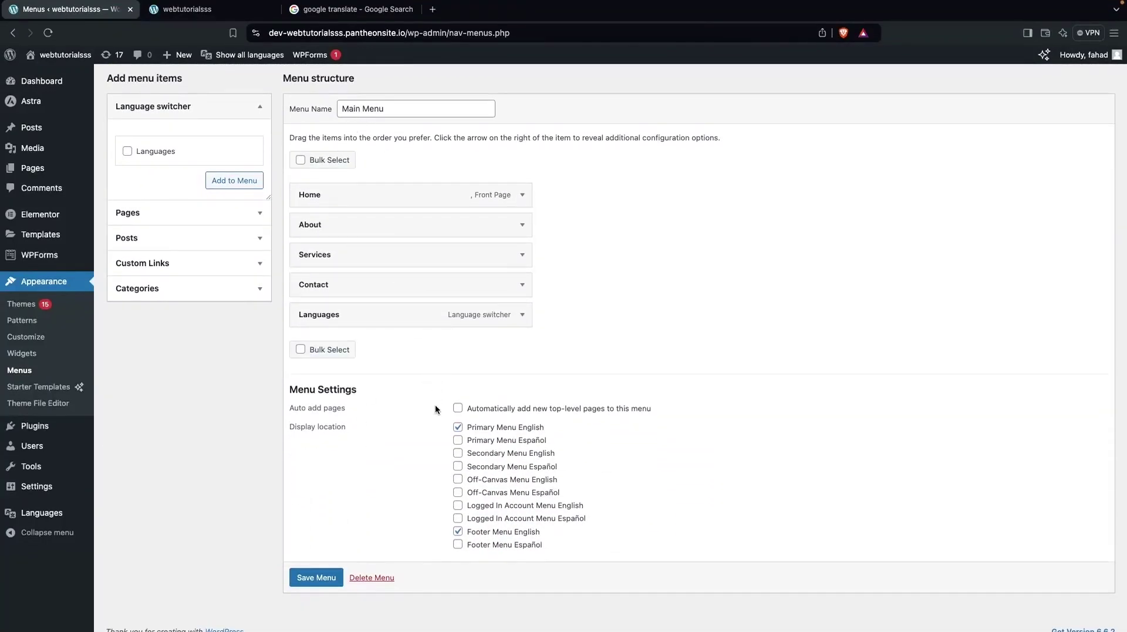
pyautogui.click(530, 442)
pyautogui.click(530, 442)
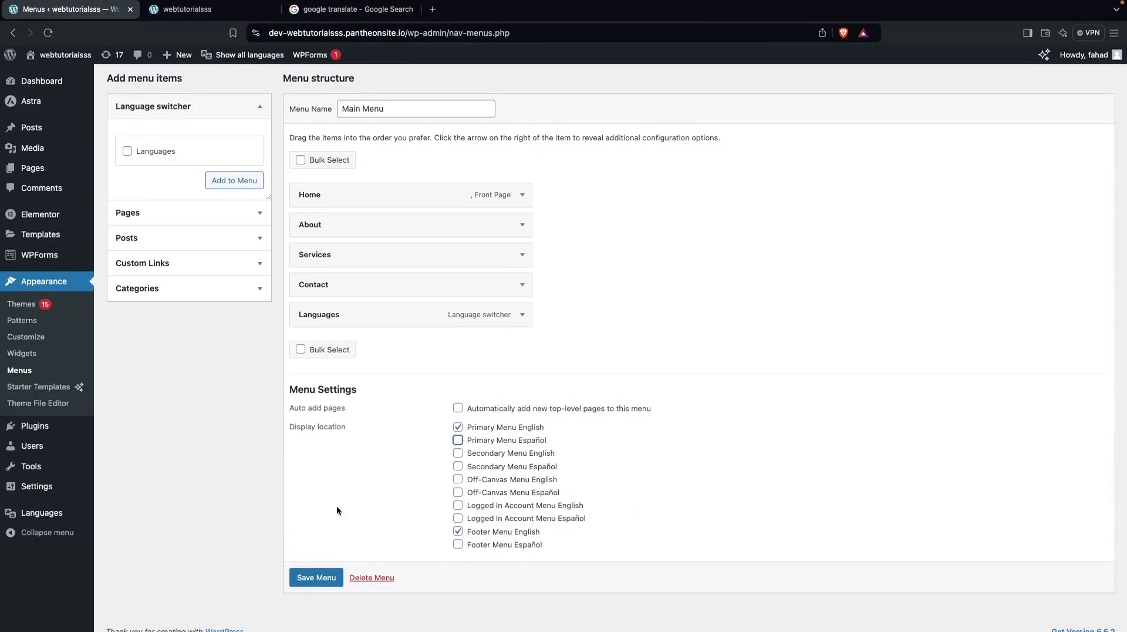
pyautogui.click(458, 441)
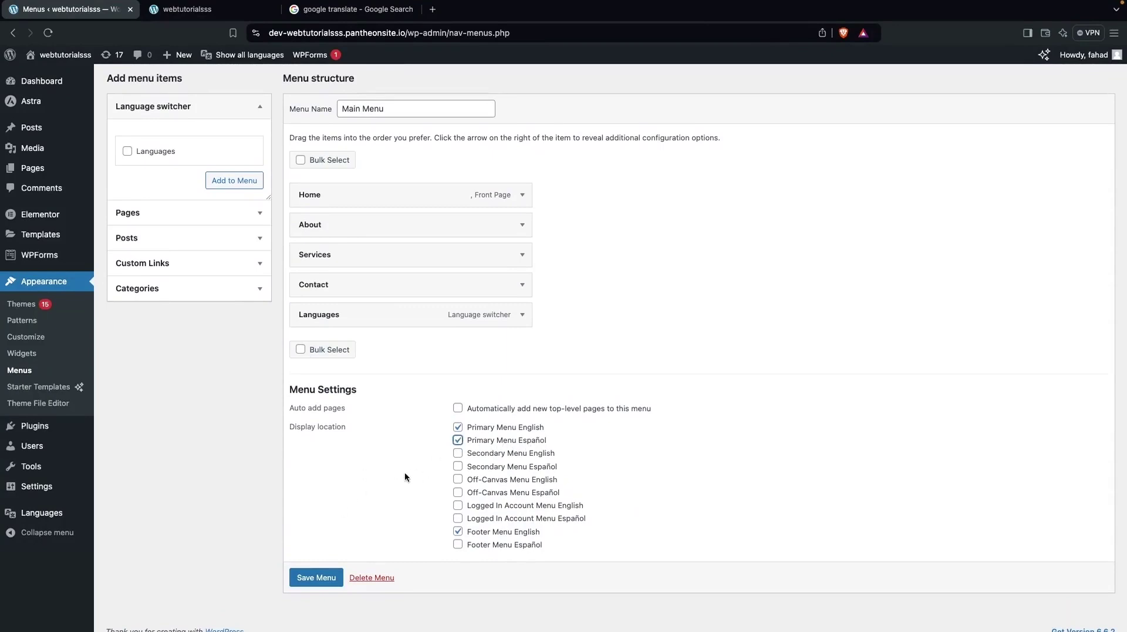
pyautogui.click(314, 583)
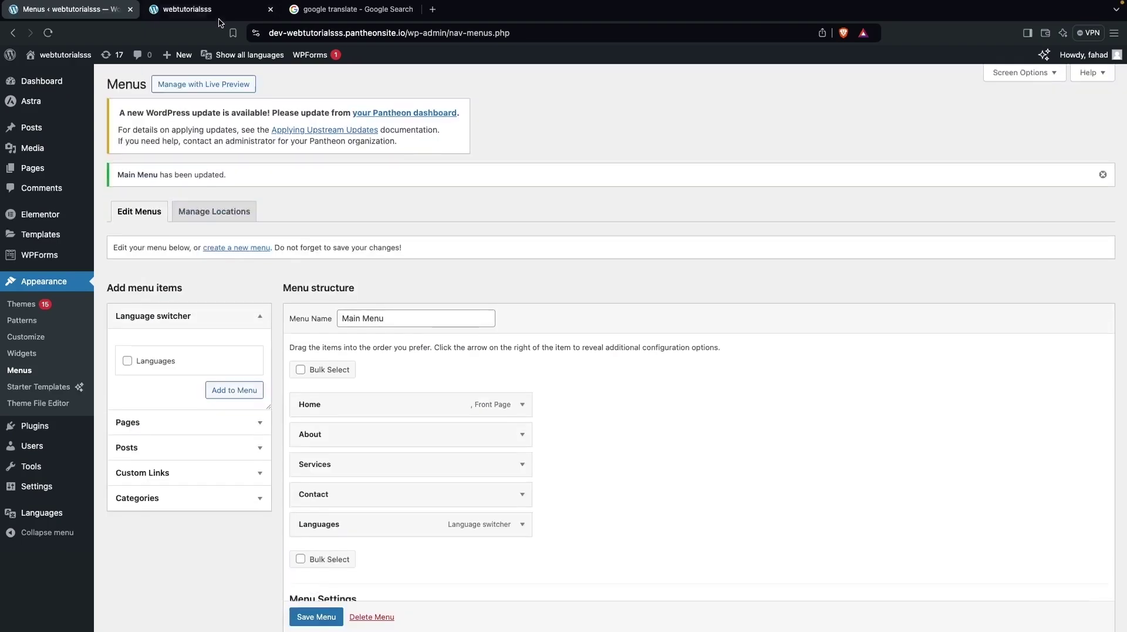
# Reload the Spanish home page and test the switcher by changing to English and back to Español.
pyautogui.click(219, 17)
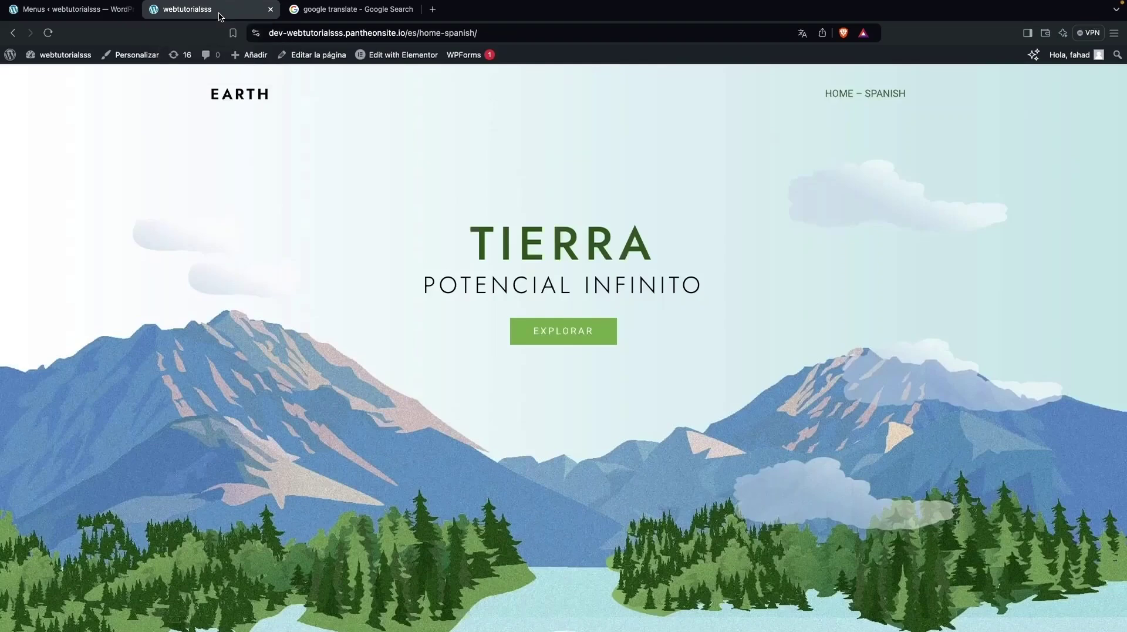
pyautogui.click(48, 34)
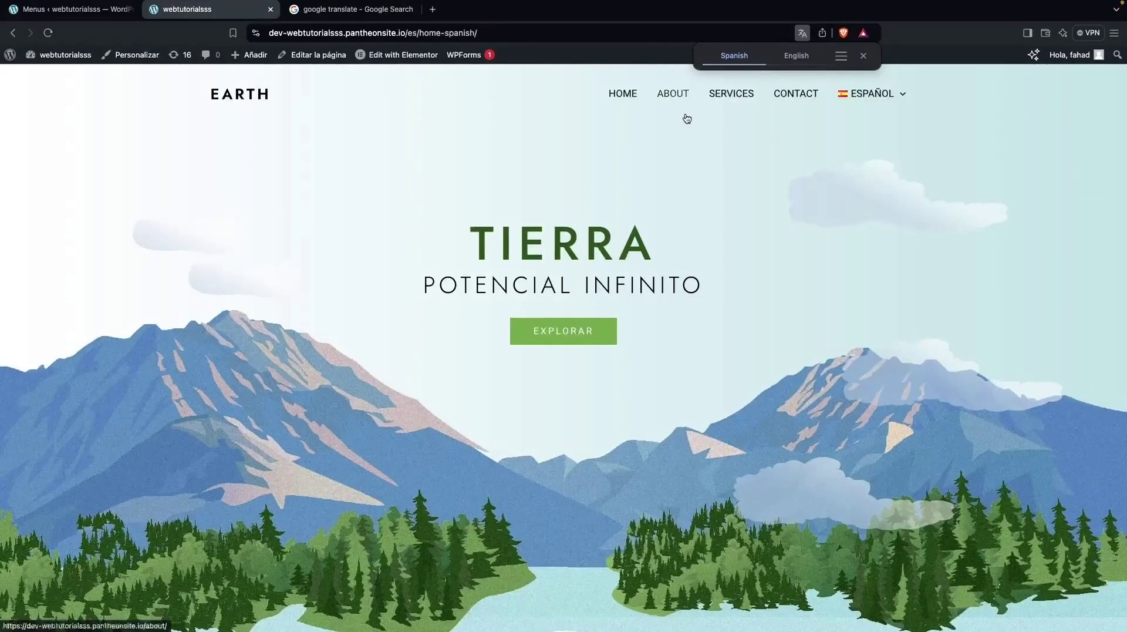
pyautogui.moveTo(877, 99)
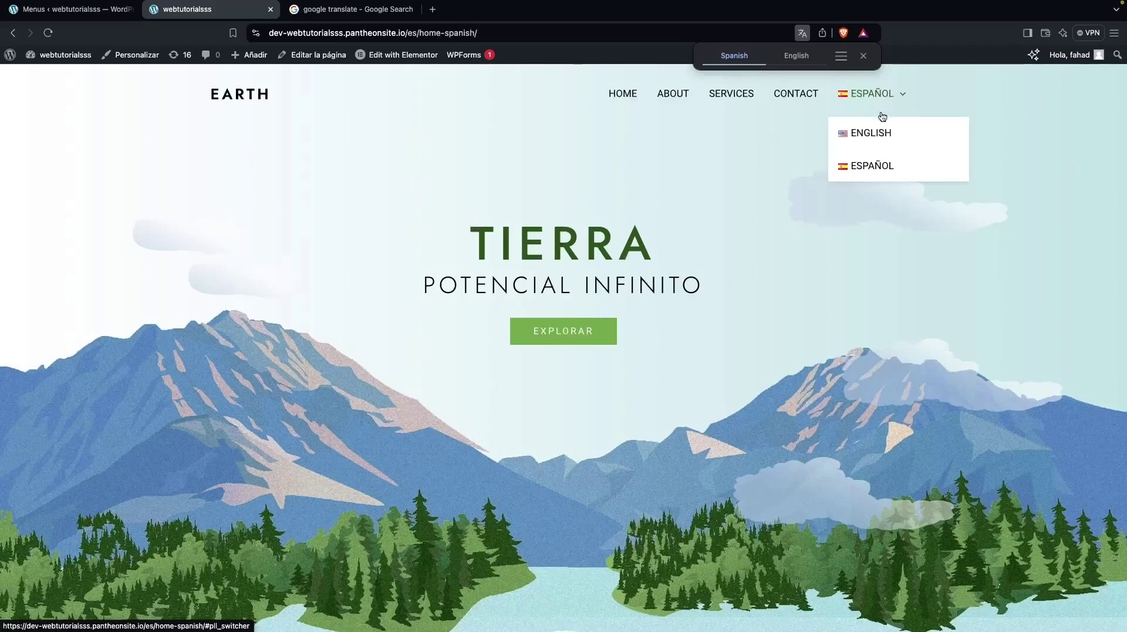
pyautogui.click(875, 135)
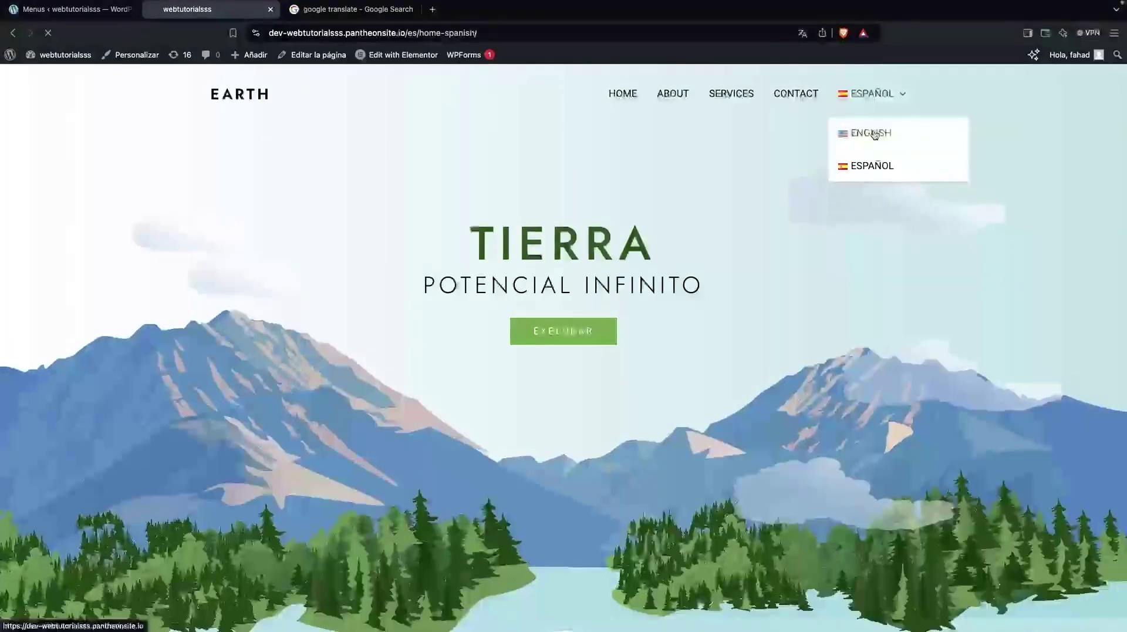
pyautogui.moveTo(881, 111)
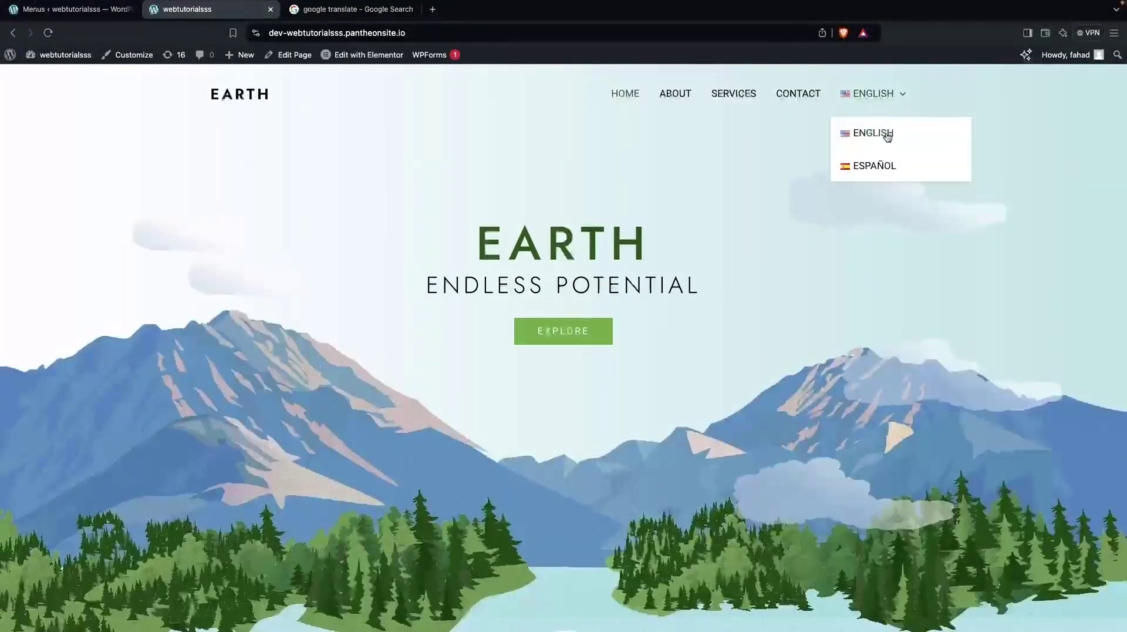
pyautogui.click(876, 167)
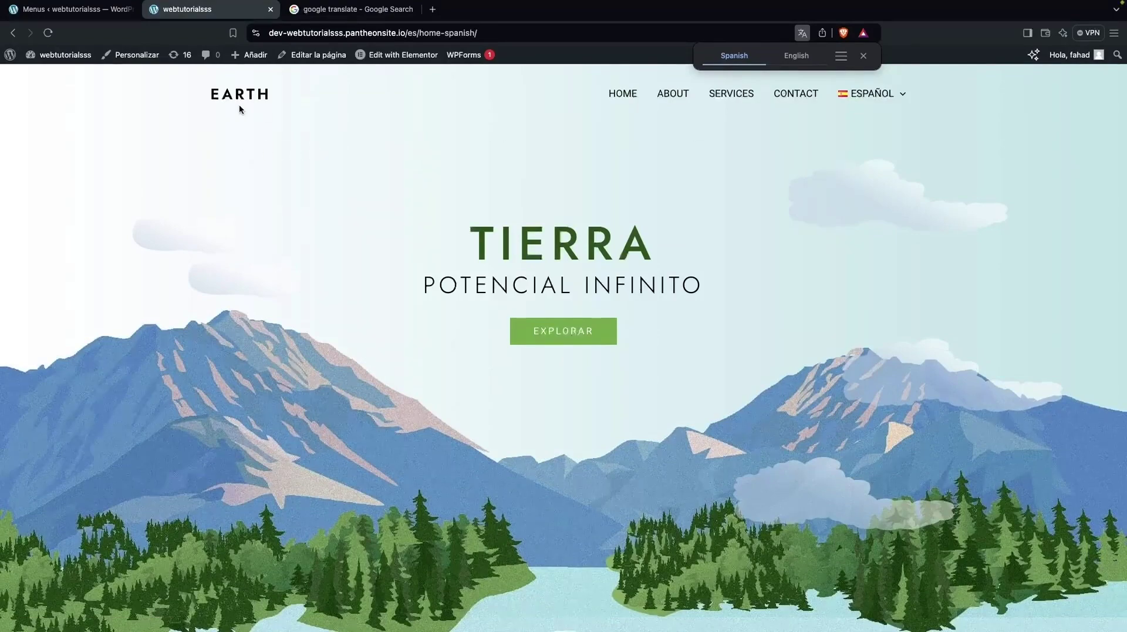
# Create a new menu named 'Main Menu - Spanish' assigned to Primary Menu Español.
pyautogui.click(86, 14)
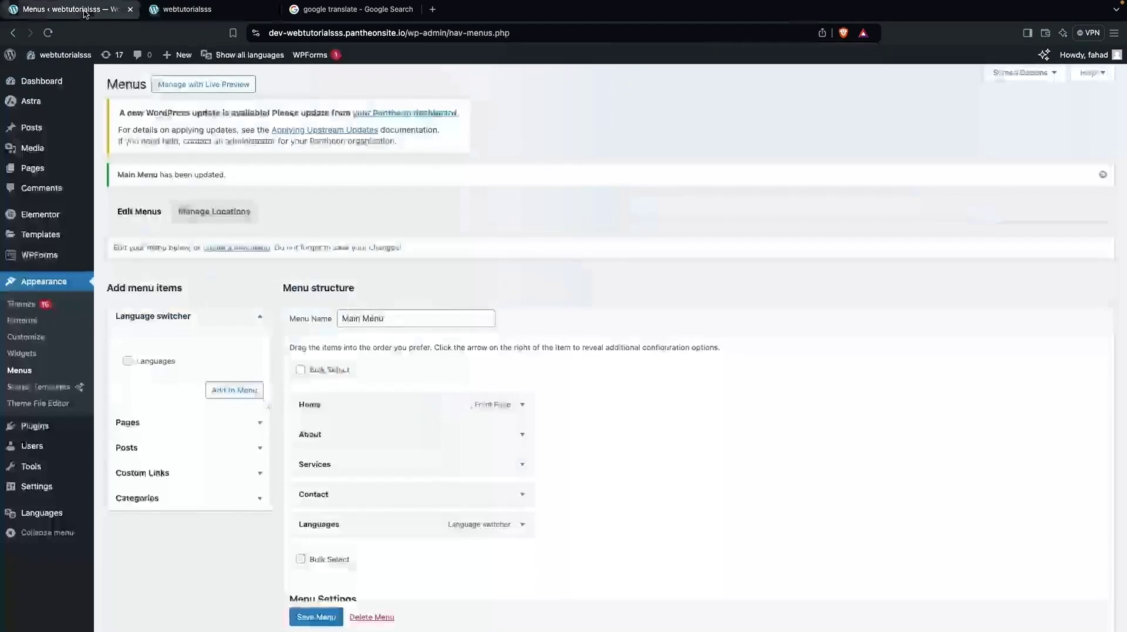
pyautogui.scroll(-1, 254, 319)
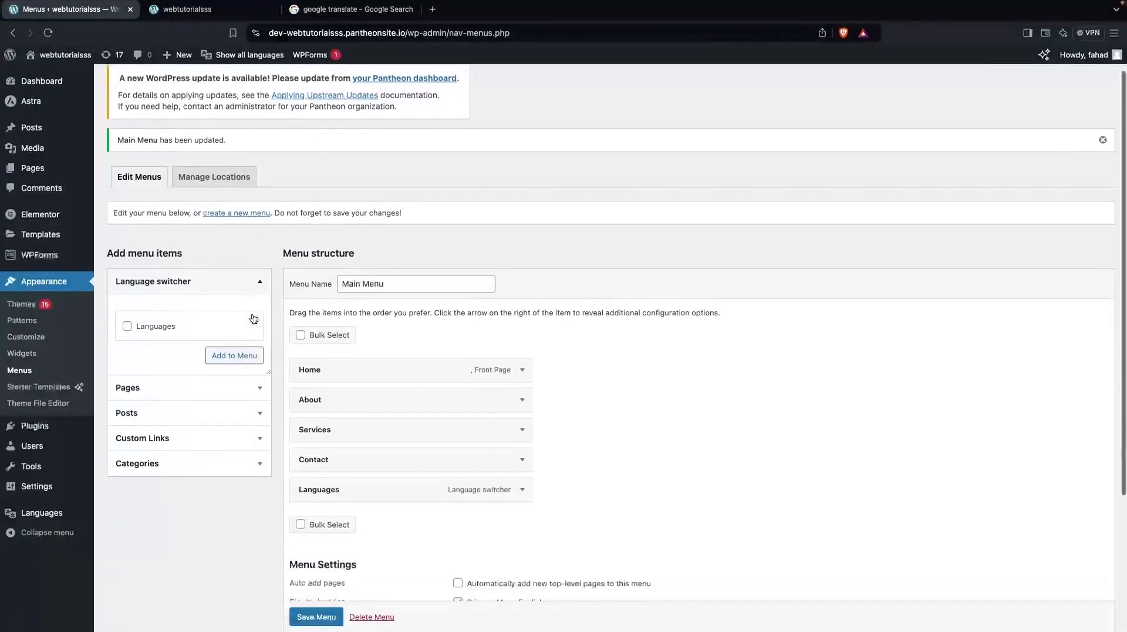
pyautogui.scroll(1, 226, 240)
pyautogui.click(229, 248)
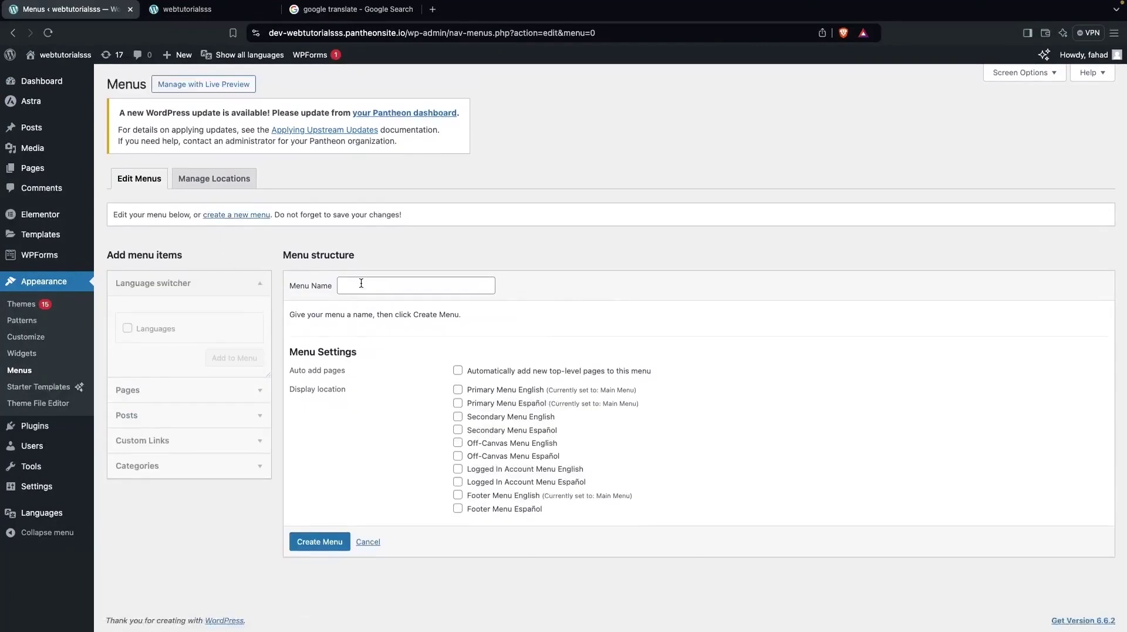
pyautogui.click(361, 284)
pyautogui.write('Main ')
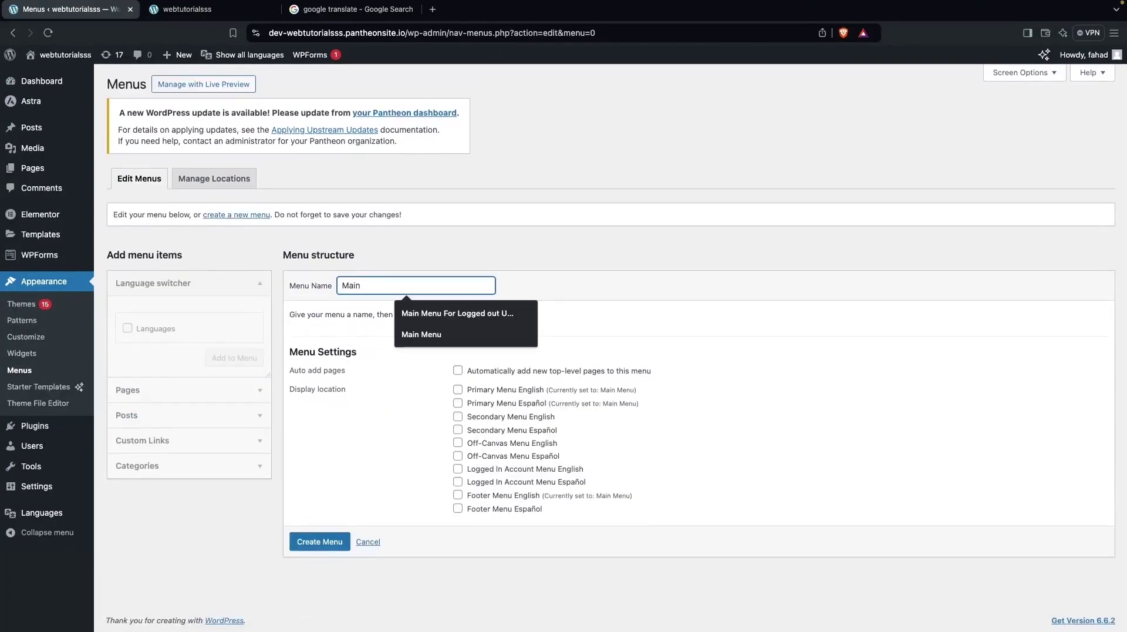
pyautogui.write('Menu - Spa')
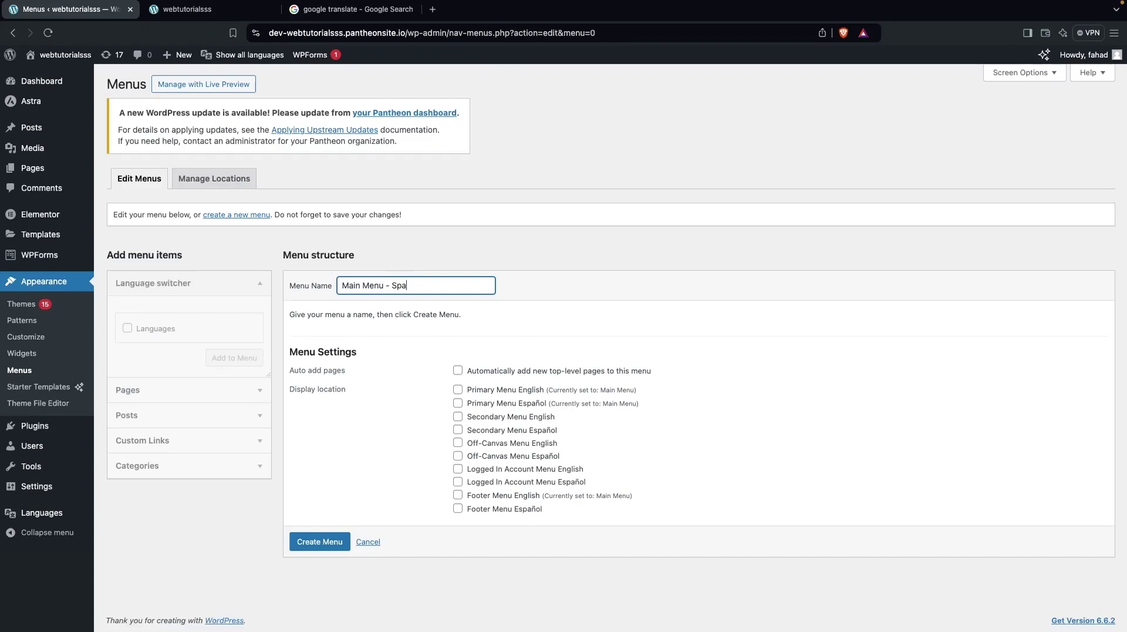
pyautogui.write('nish')
pyautogui.click(458, 403)
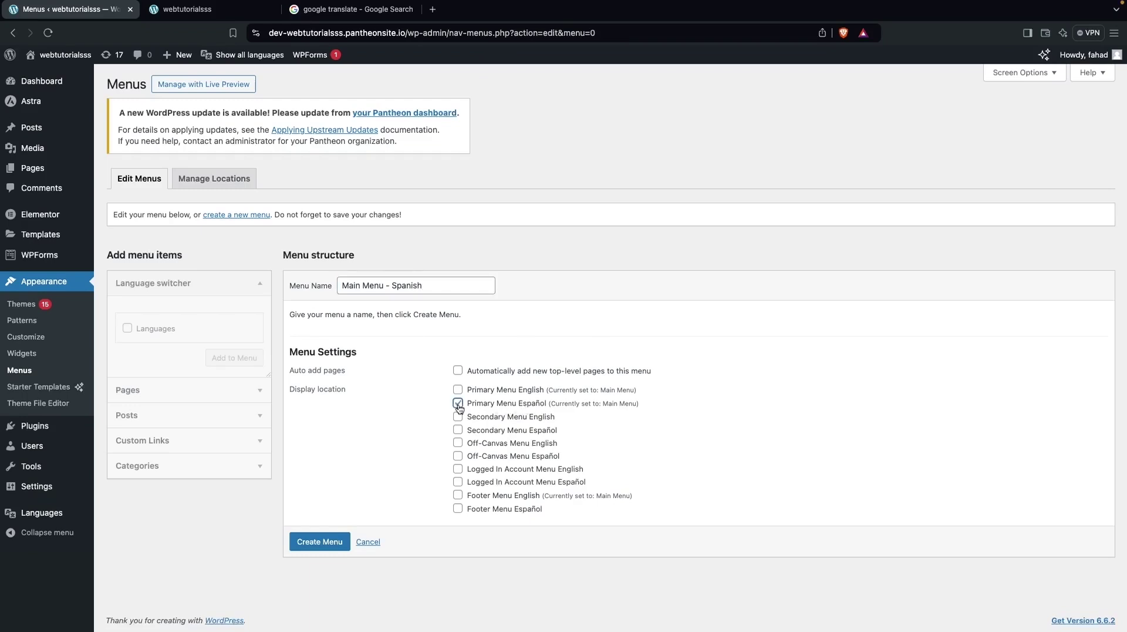
pyautogui.click(323, 546)
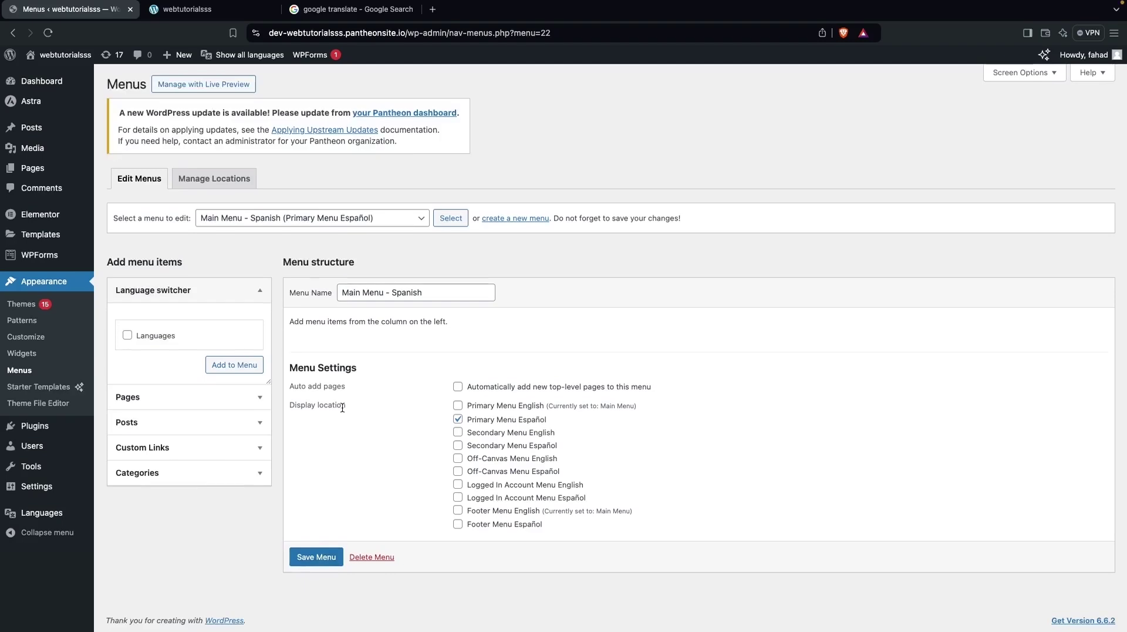
# Add the Home – Spanish, About, Contact and Services pages from the View All list.
pyautogui.click(259, 396)
pyautogui.click(189, 350)
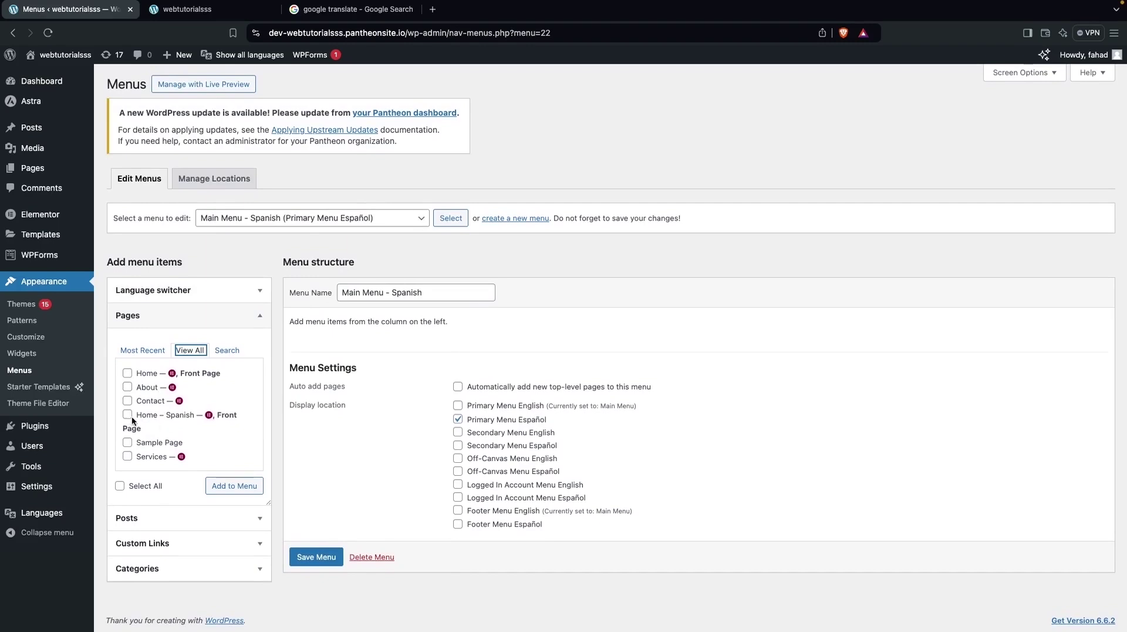
pyautogui.click(127, 415)
pyautogui.click(127, 388)
pyautogui.click(127, 401)
pyautogui.click(128, 457)
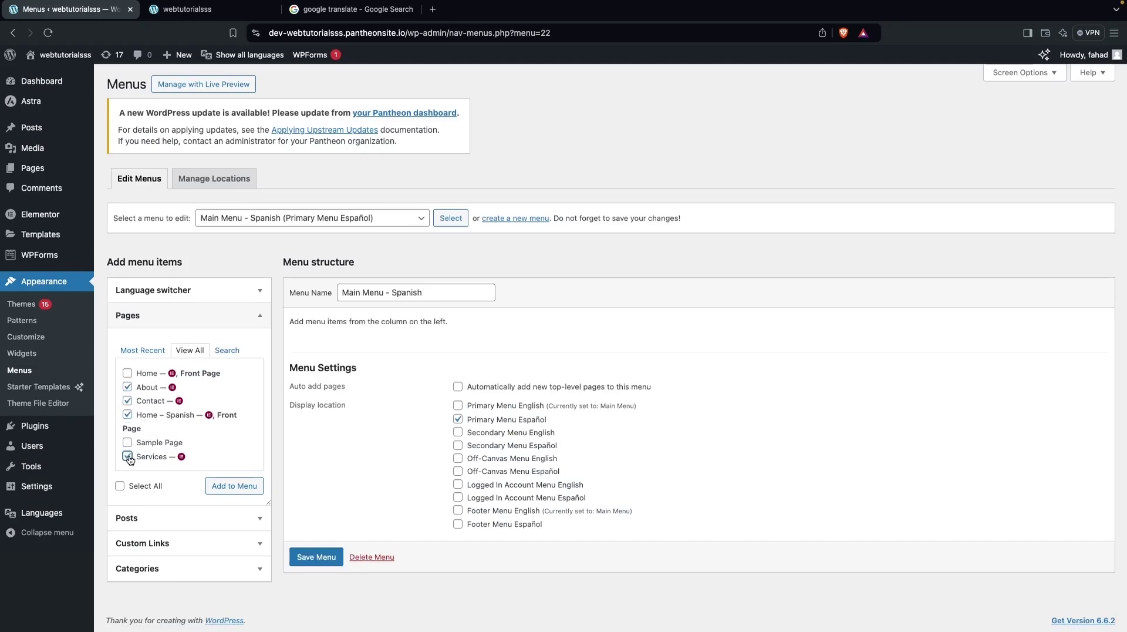
pyautogui.click(243, 487)
pyautogui.scroll(-1, 316, 328)
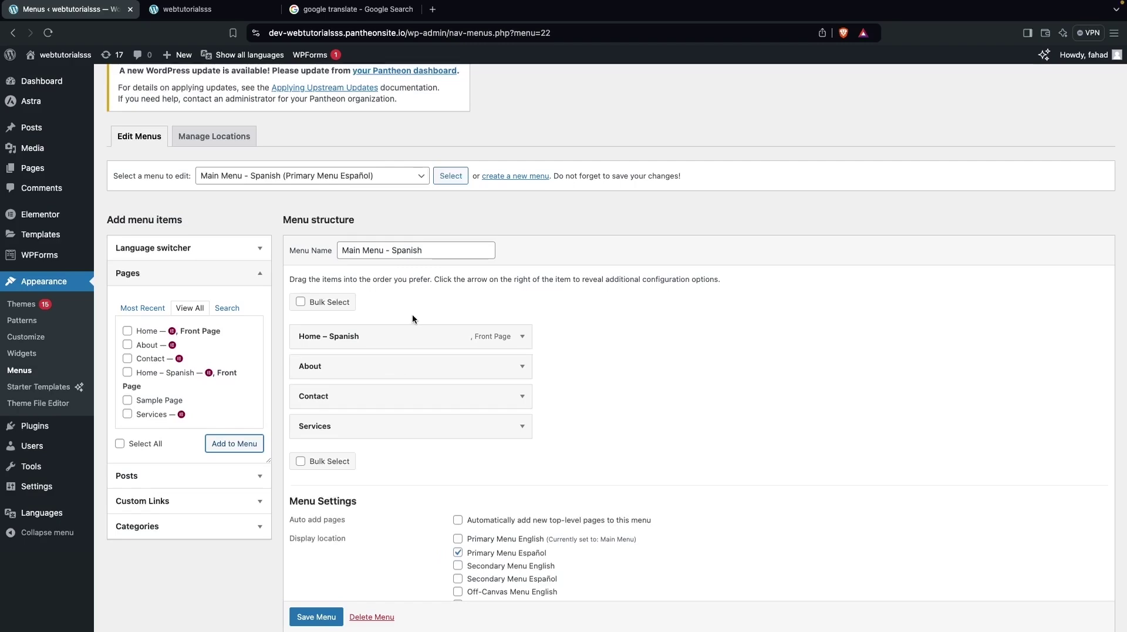
# Change the Home – Spanish item's navigation label to Hogar.
pyautogui.click(523, 337)
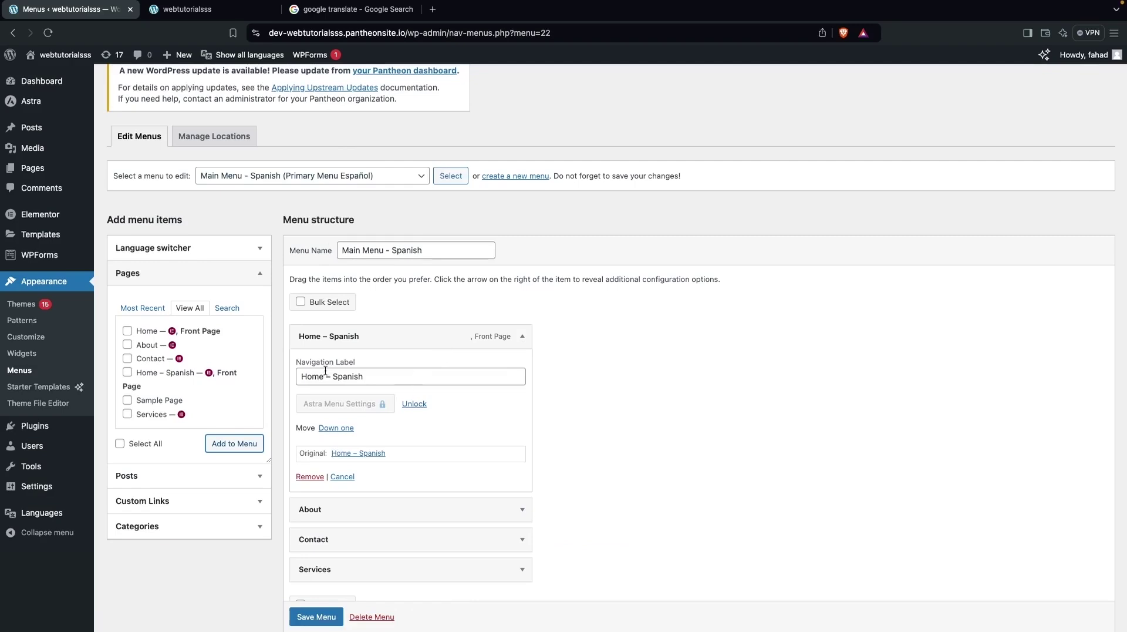
pyautogui.moveTo(324, 375); pyautogui.dragTo(296, 378)
pyautogui.hotkey('ctrl', 'c')
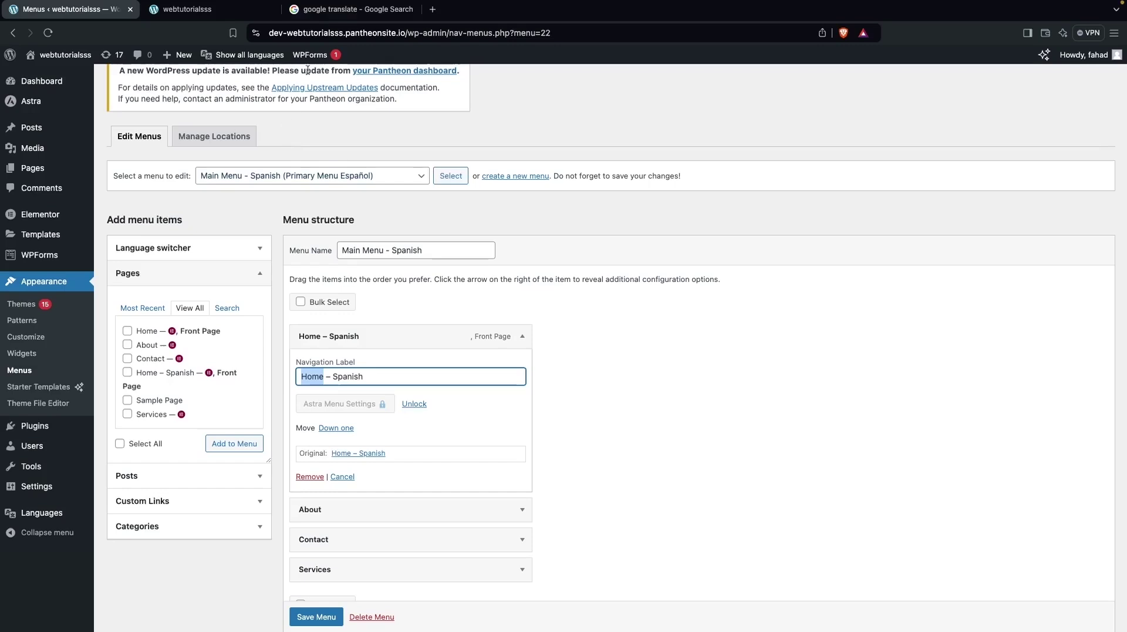
pyautogui.click(351, 9)
pyautogui.tripleClick(204, 184)
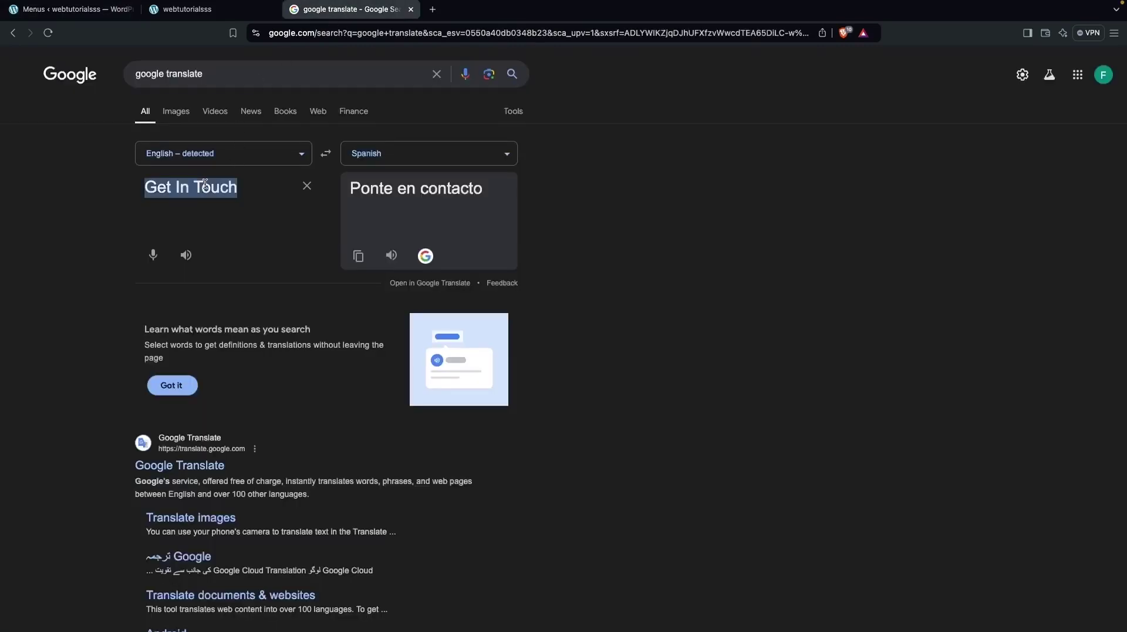
pyautogui.hotkey('ctrl', 'v')
pyautogui.click(358, 256)
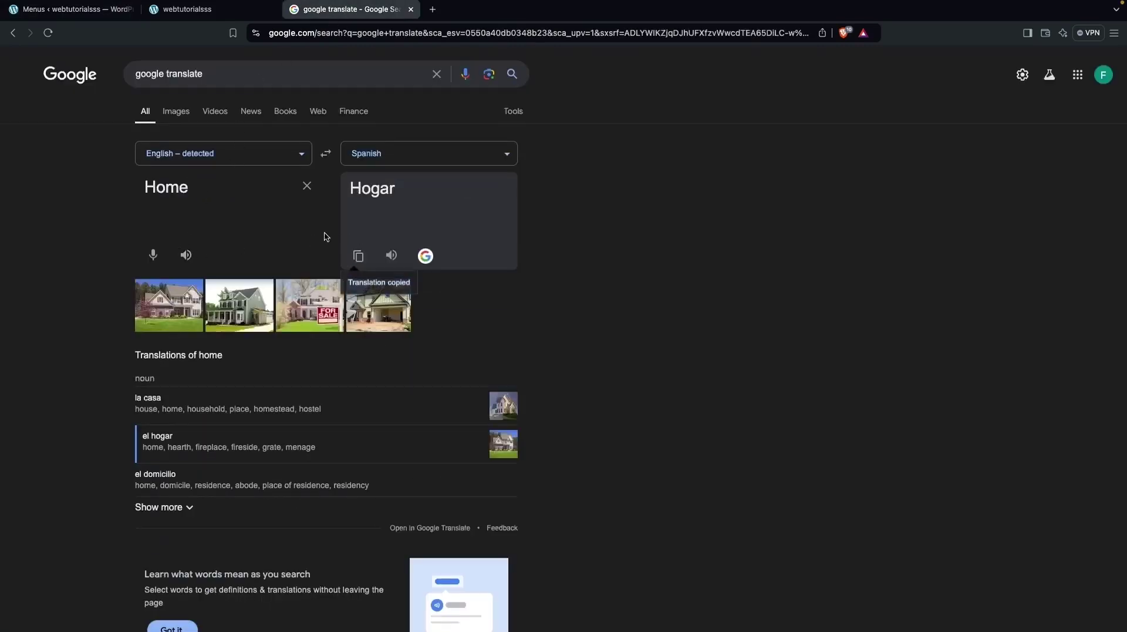
pyautogui.click(97, 9)
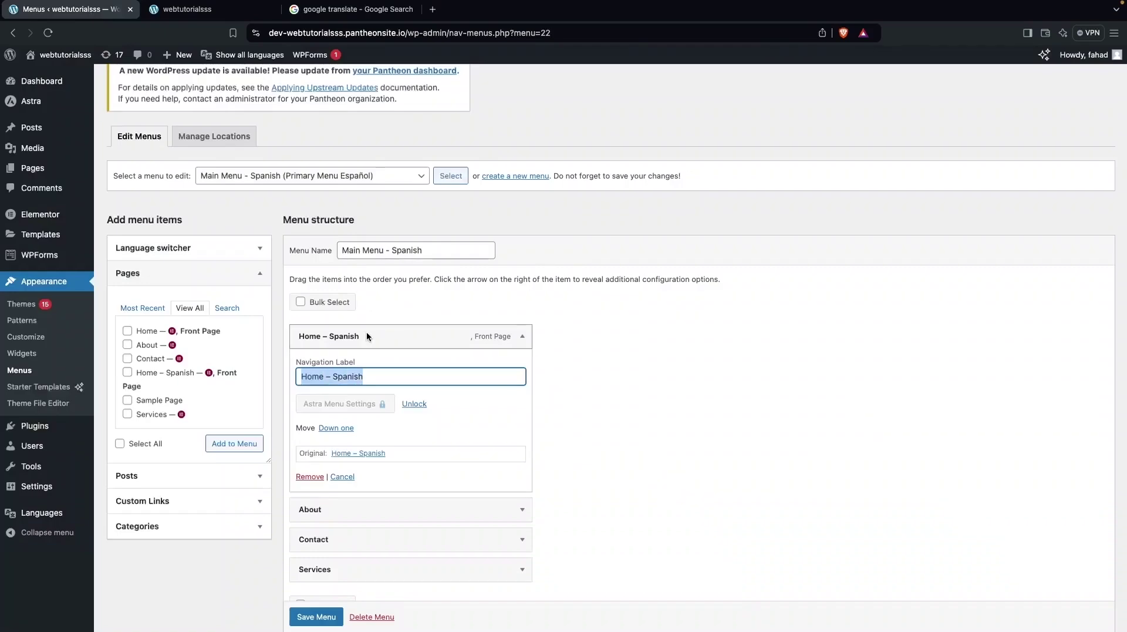
pyautogui.hotkey('ctrl', 'v')
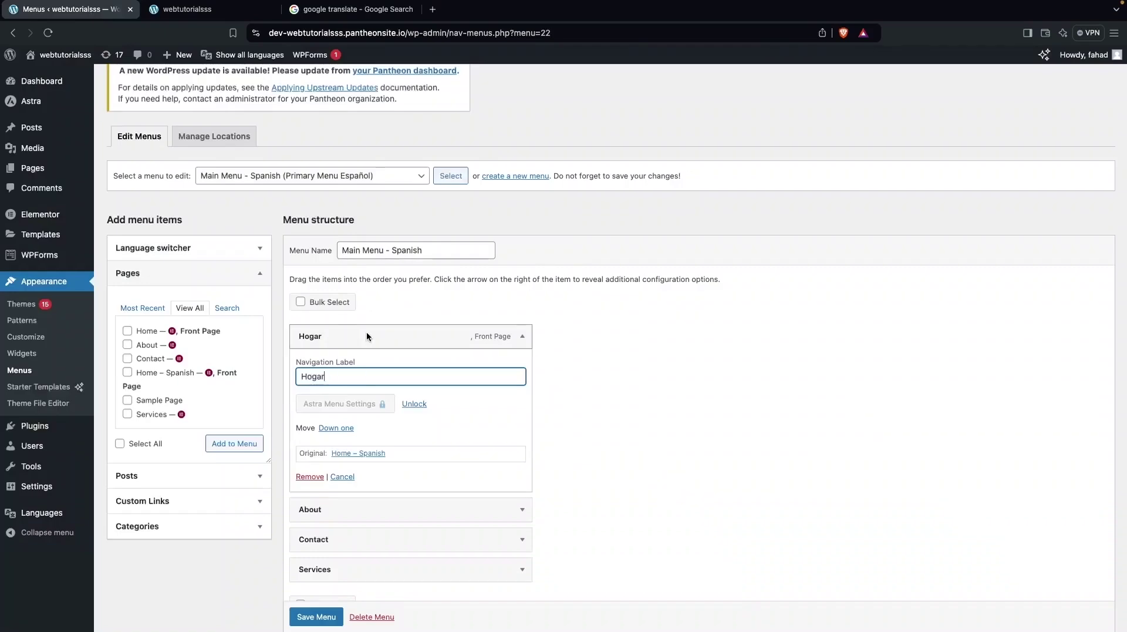
# Change the About item's navigation label to Acerca de.
pyautogui.click(522, 510)
pyautogui.scroll(-3, 448, 513)
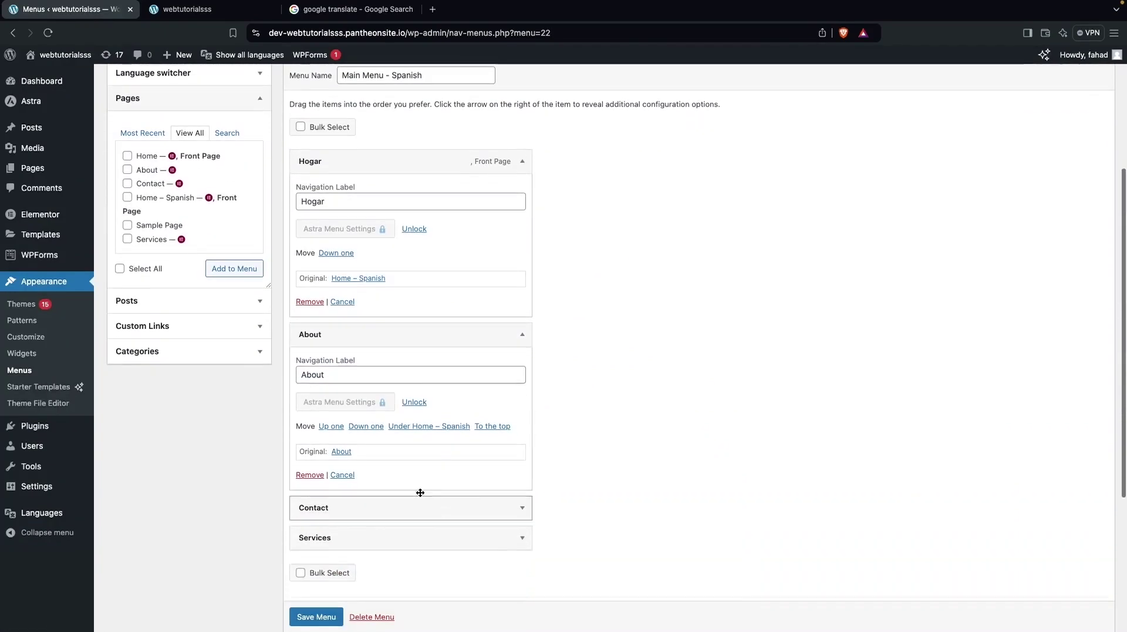
pyautogui.doubleClick(327, 375)
pyautogui.click(326, 10)
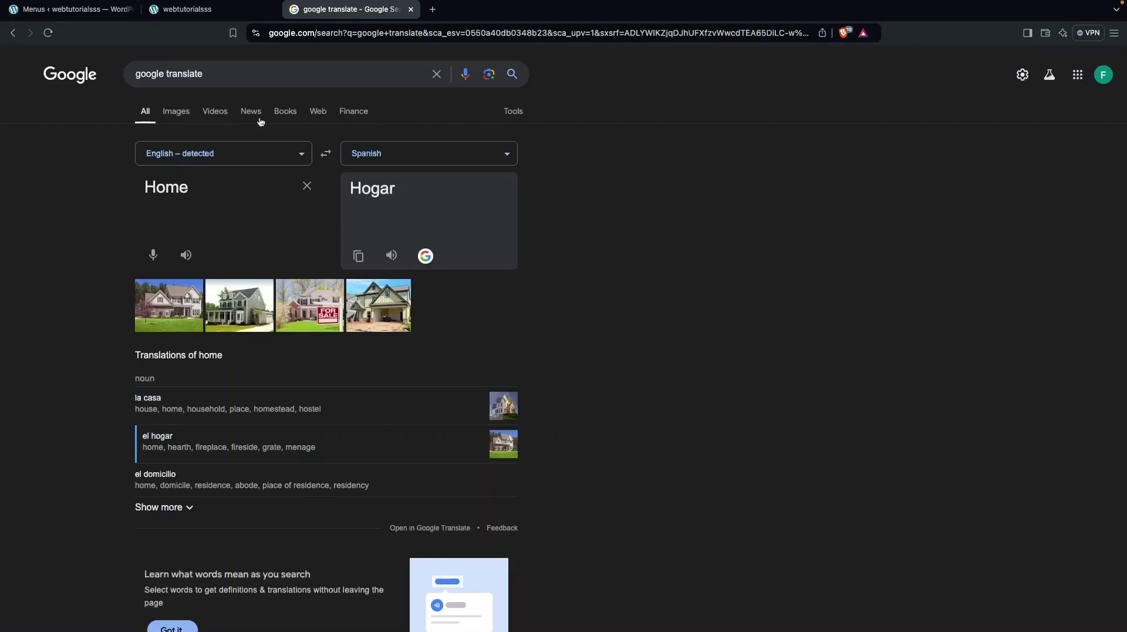
pyautogui.hotkey('ctrl', 'a')
pyautogui.hotkey('ctrl', 'v')
pyautogui.click(358, 256)
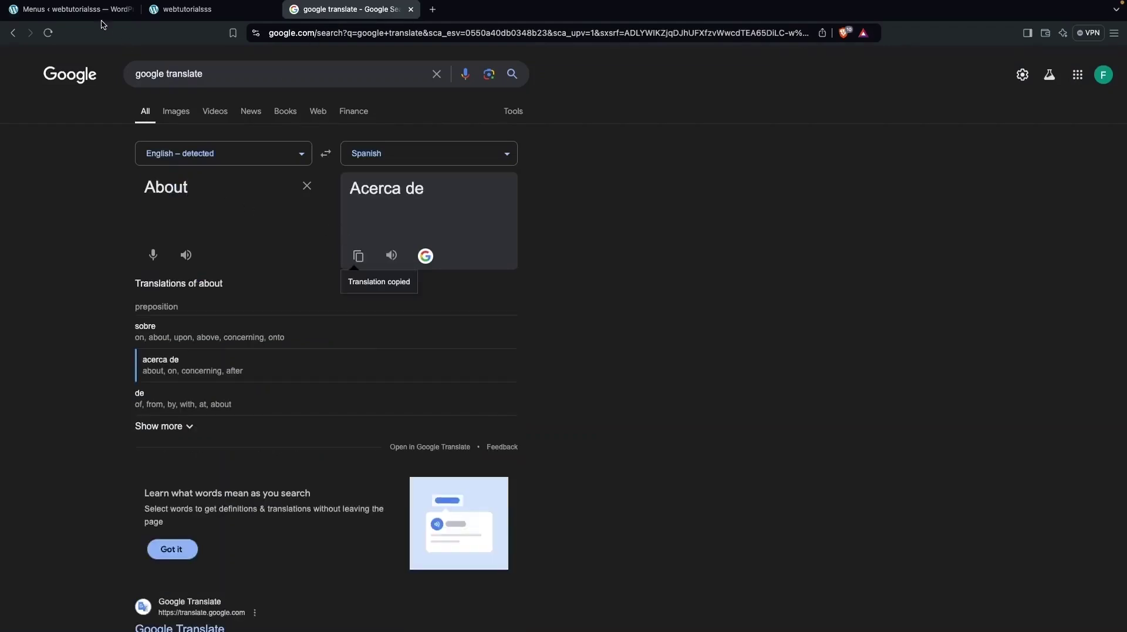
pyautogui.click(97, 11)
pyautogui.hotkey('ctrl', 'v')
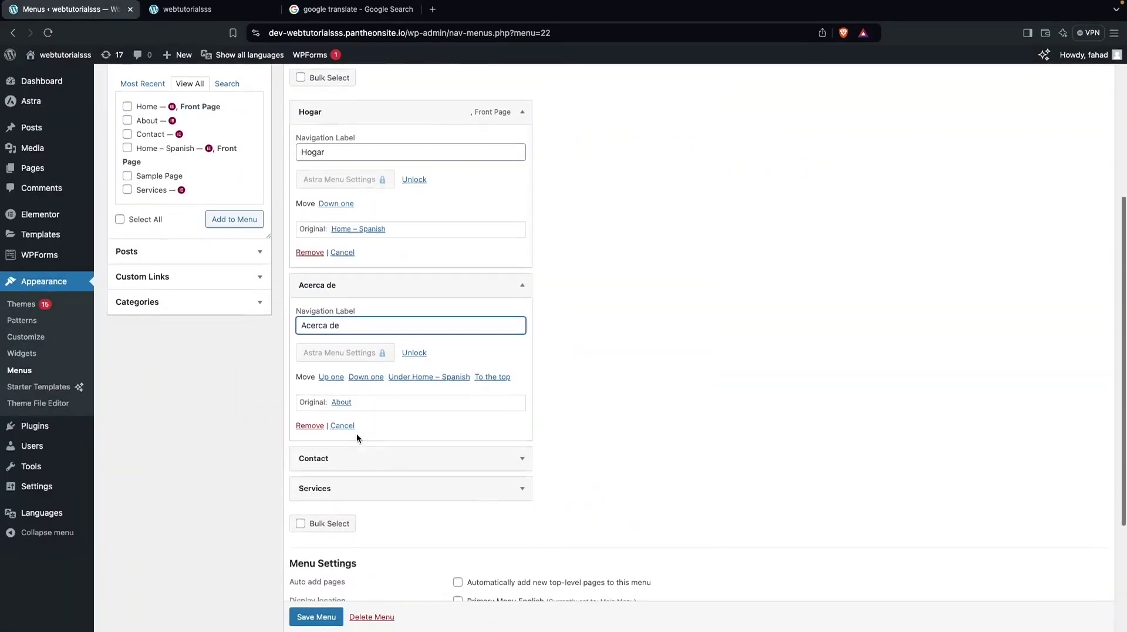
# Change the Contact item's navigation label to Contacto.
pyautogui.click(522, 458)
pyautogui.scroll(-3, 423, 488)
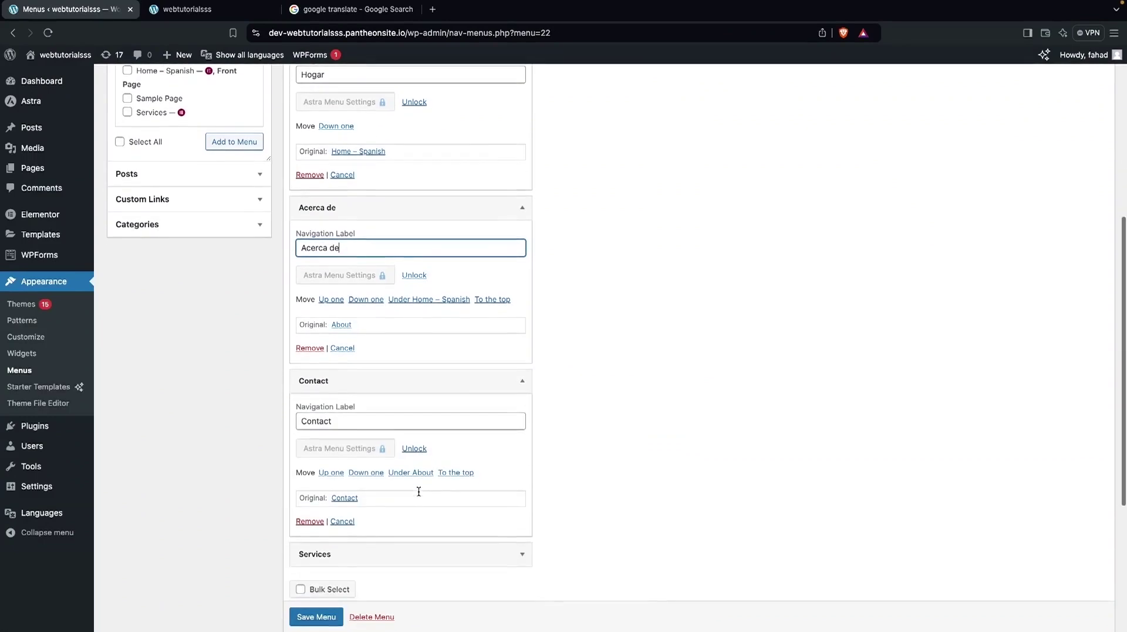
pyautogui.click(353, 411)
pyautogui.doubleClick(353, 412)
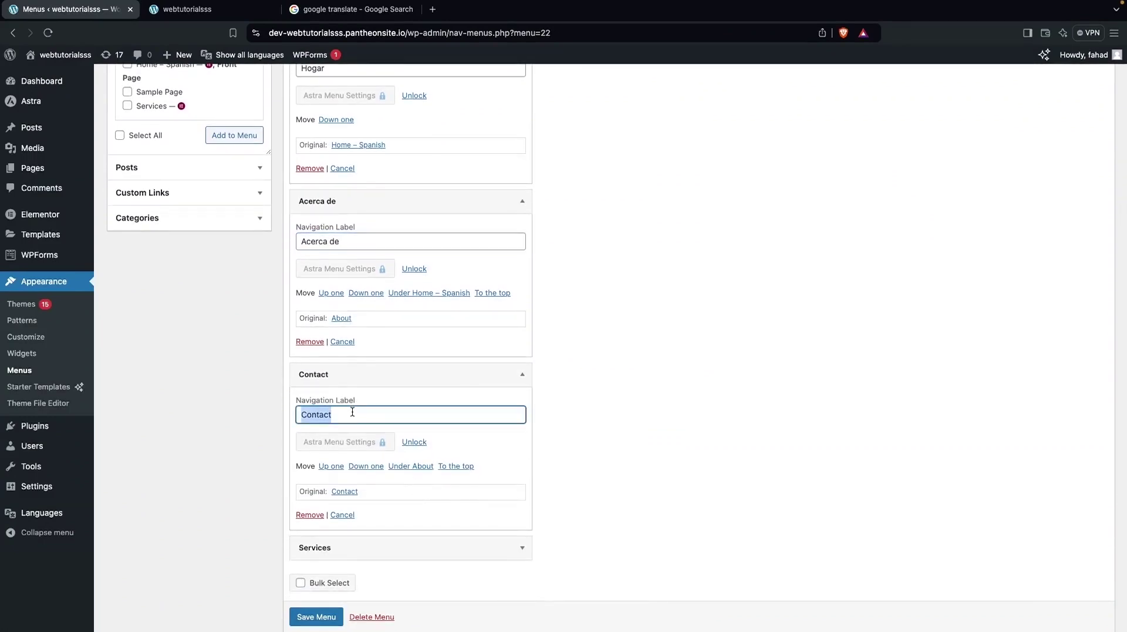
pyautogui.click(338, 9)
pyautogui.hotkey('ctrl', 'a')
pyautogui.hotkey('ctrl', 'v')
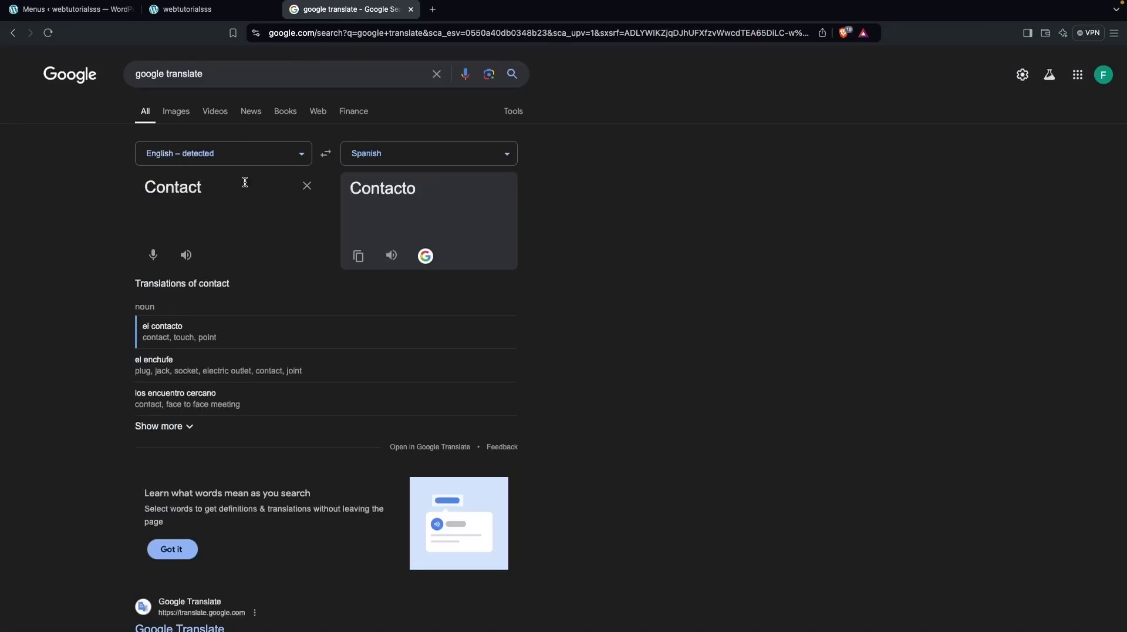
pyautogui.click(359, 256)
pyautogui.click(76, 8)
pyautogui.hotkey('ctrl', 'v')
# Change the Services item's navigation label to Servicios.
pyautogui.scroll(-2, 368, 504)
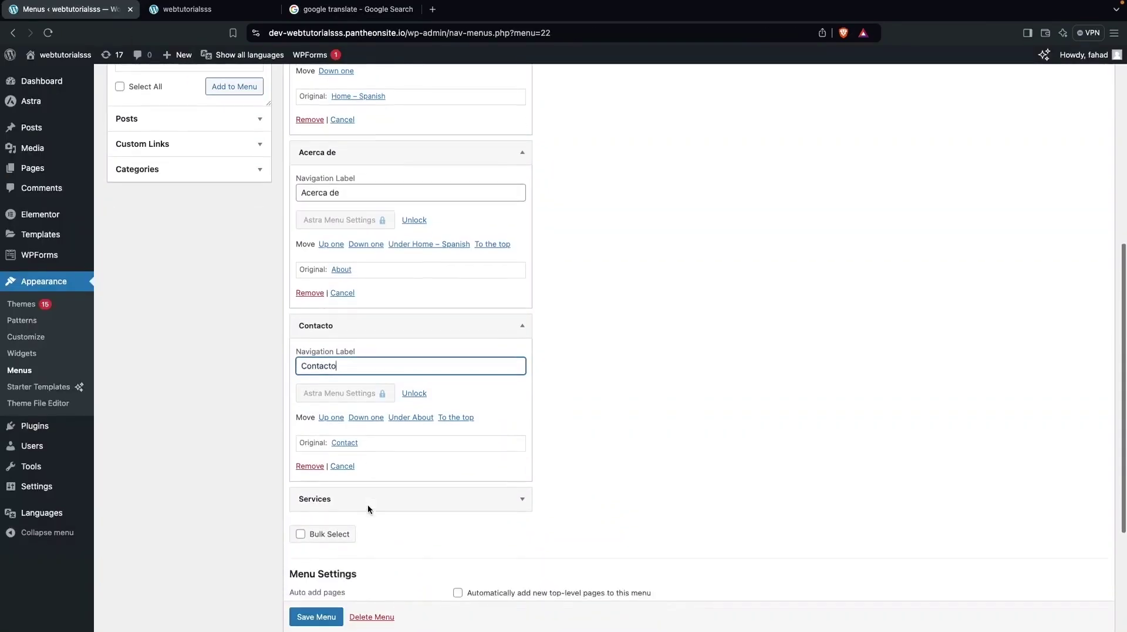
pyautogui.click(516, 501)
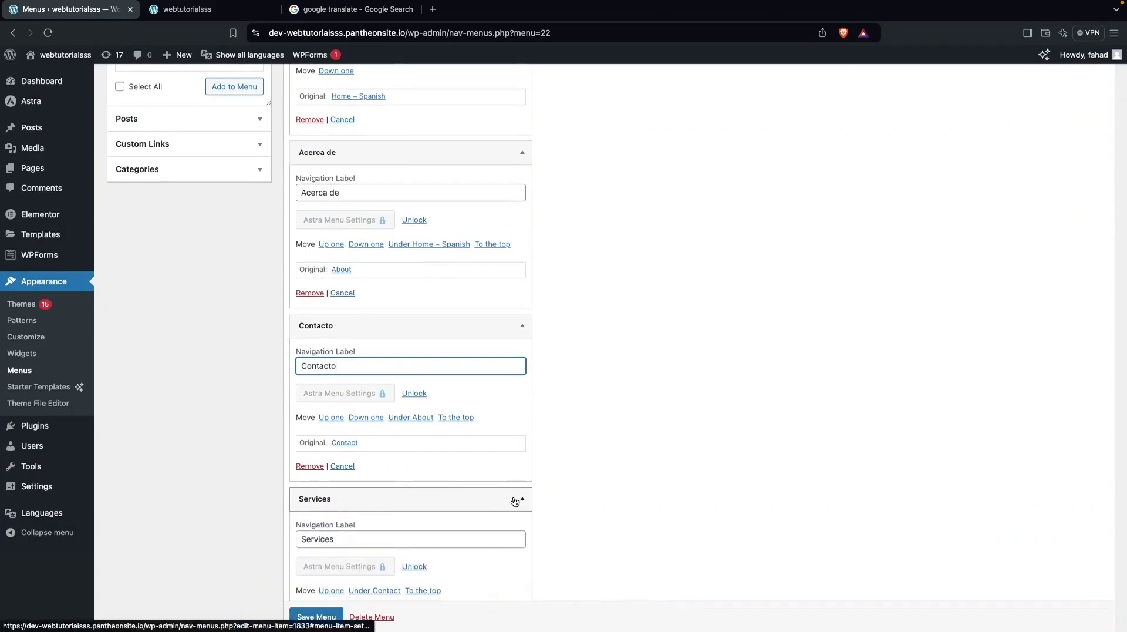
pyautogui.scroll(-3, 516, 501)
pyautogui.click(340, 430)
pyautogui.doubleClick(339, 430)
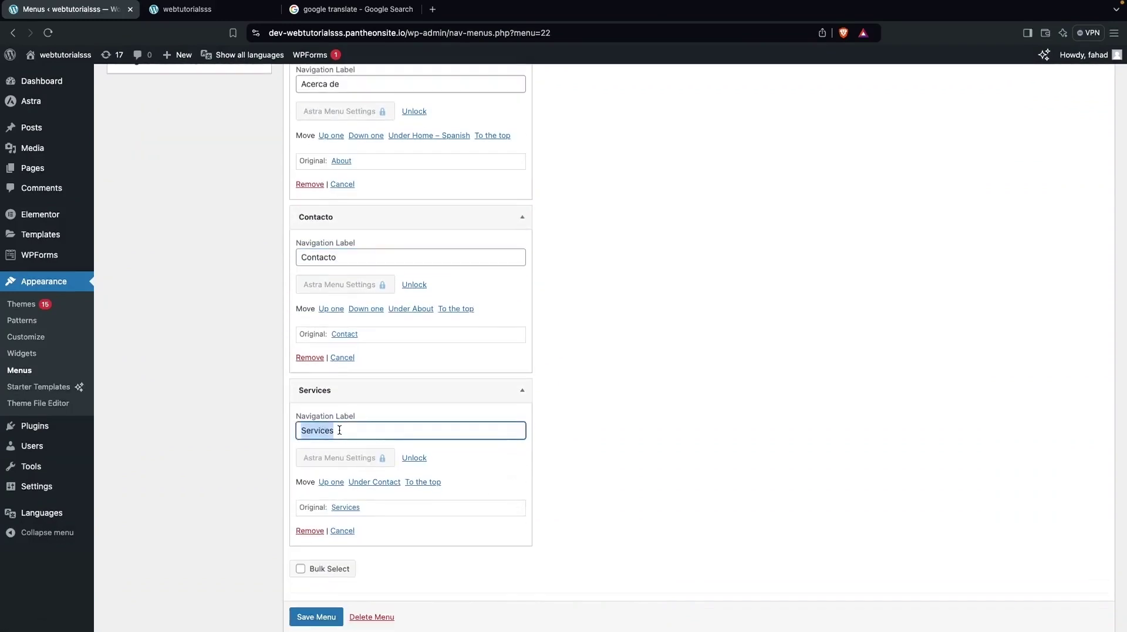
pyautogui.click(359, 11)
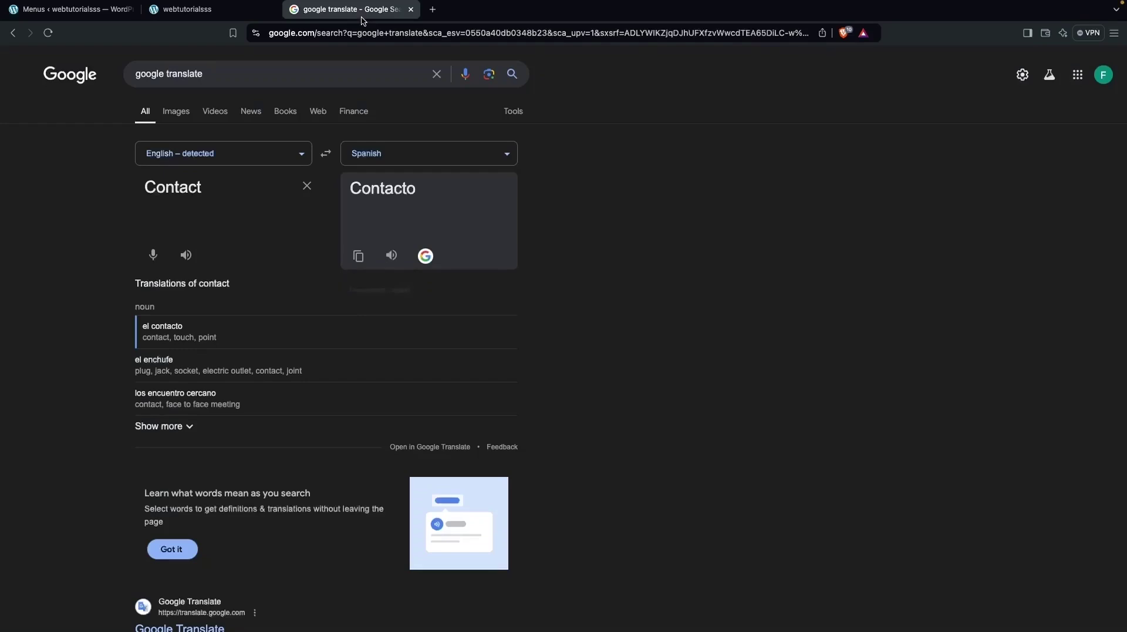
pyautogui.click(255, 204)
pyautogui.hotkey('ctrl', 'a')
pyautogui.hotkey('ctrl', 'v')
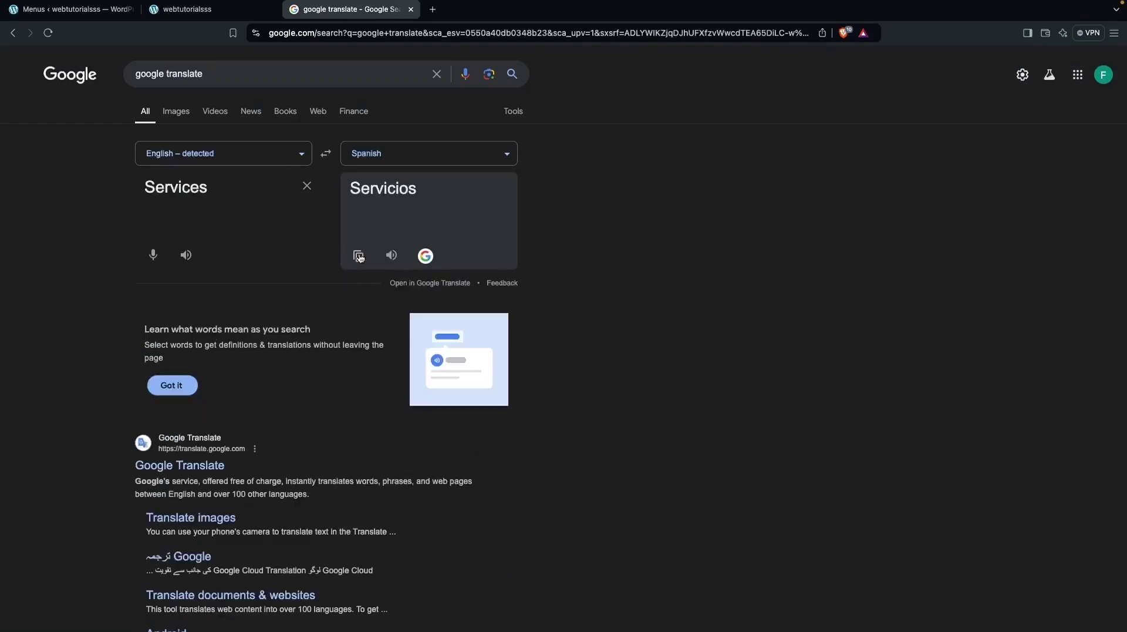
pyautogui.click(359, 256)
pyautogui.hotkey('ctrl', '1')
pyautogui.hotkey('ctrl', 'v')
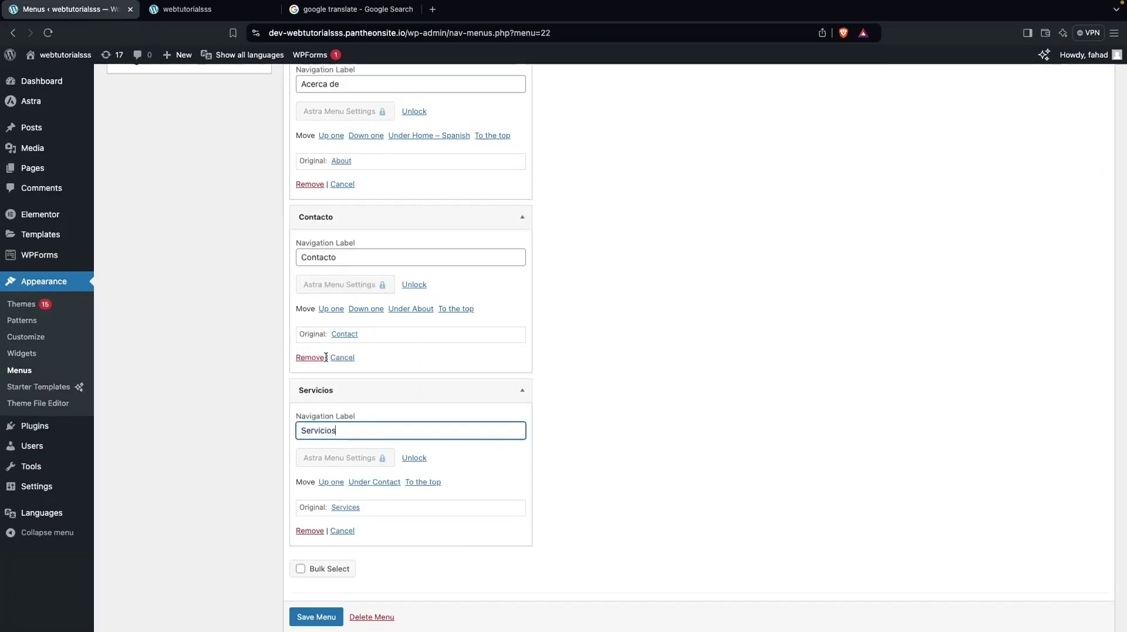
pyautogui.scroll(-2, 369, 496)
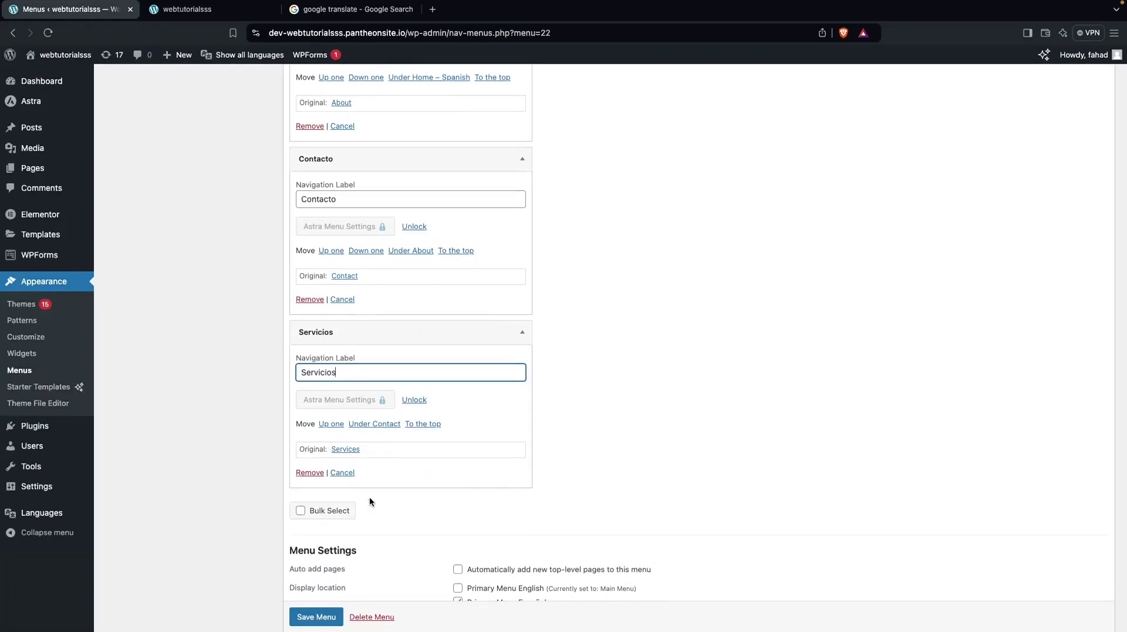
pyautogui.scroll(10, 368, 501)
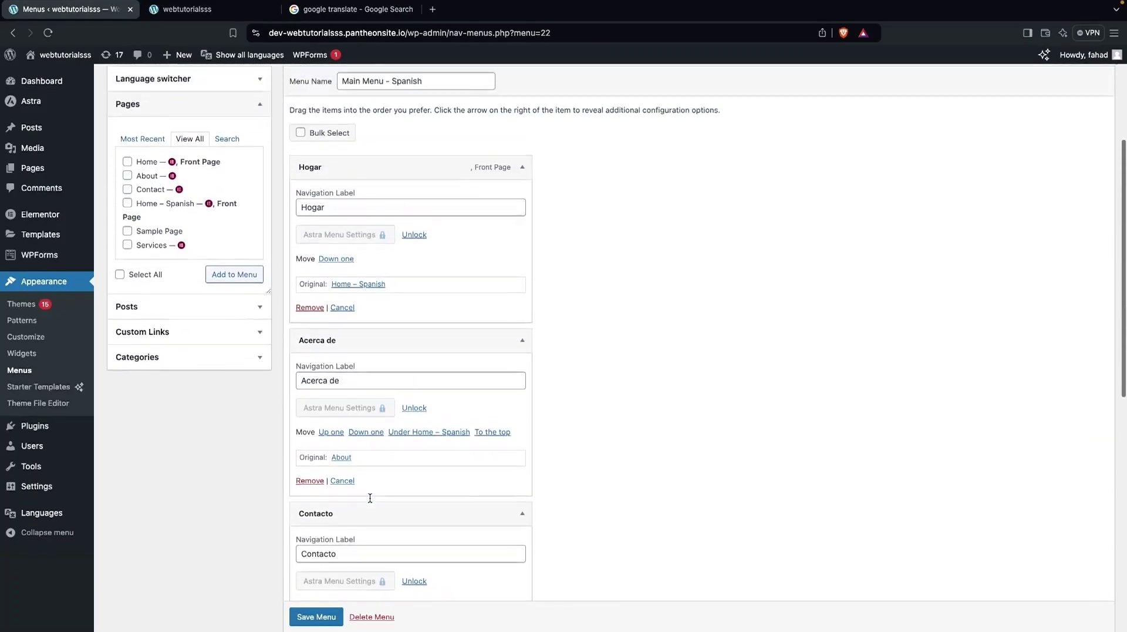
pyautogui.scroll(3, 370, 501)
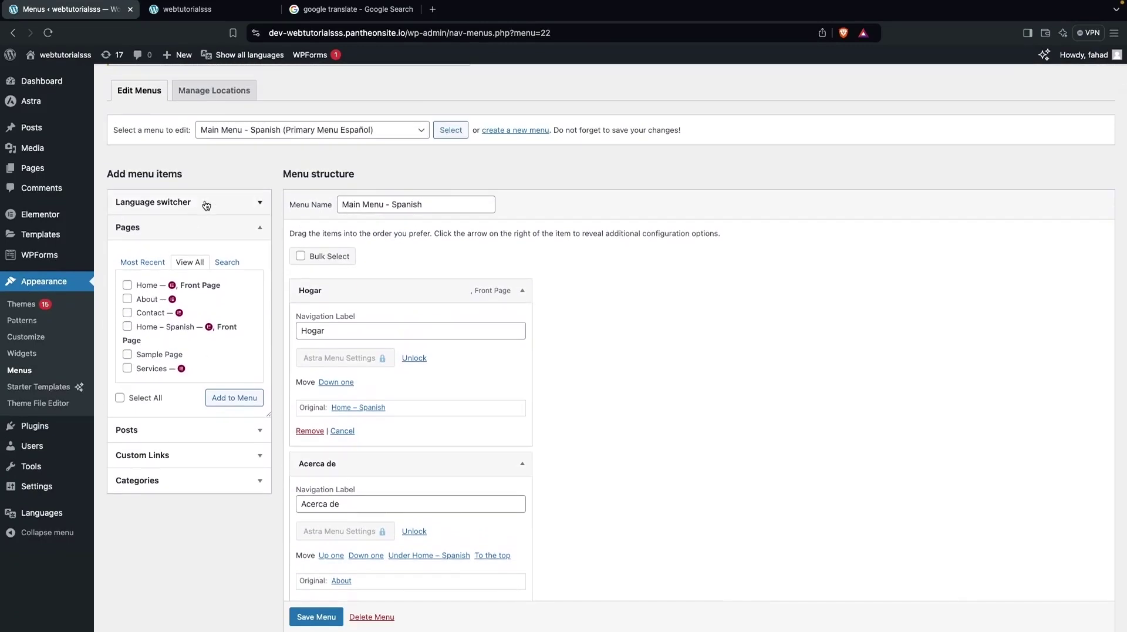
# Add the Languages switcher item to Main Menu - Spanish.
pyautogui.click(206, 203)
pyautogui.click(126, 247)
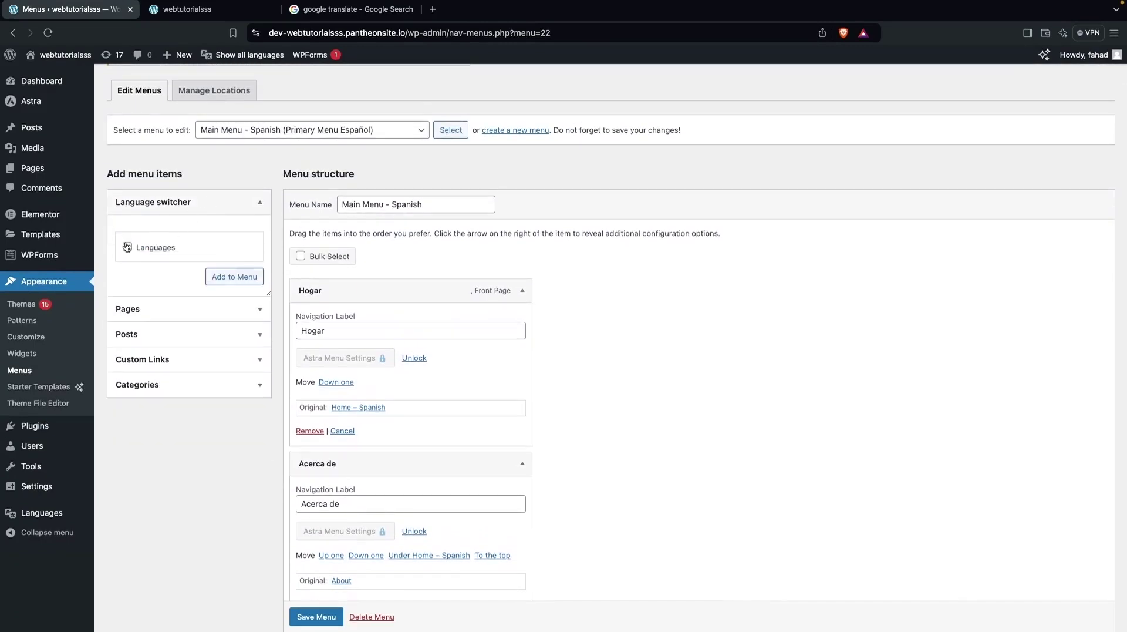
pyautogui.click(233, 277)
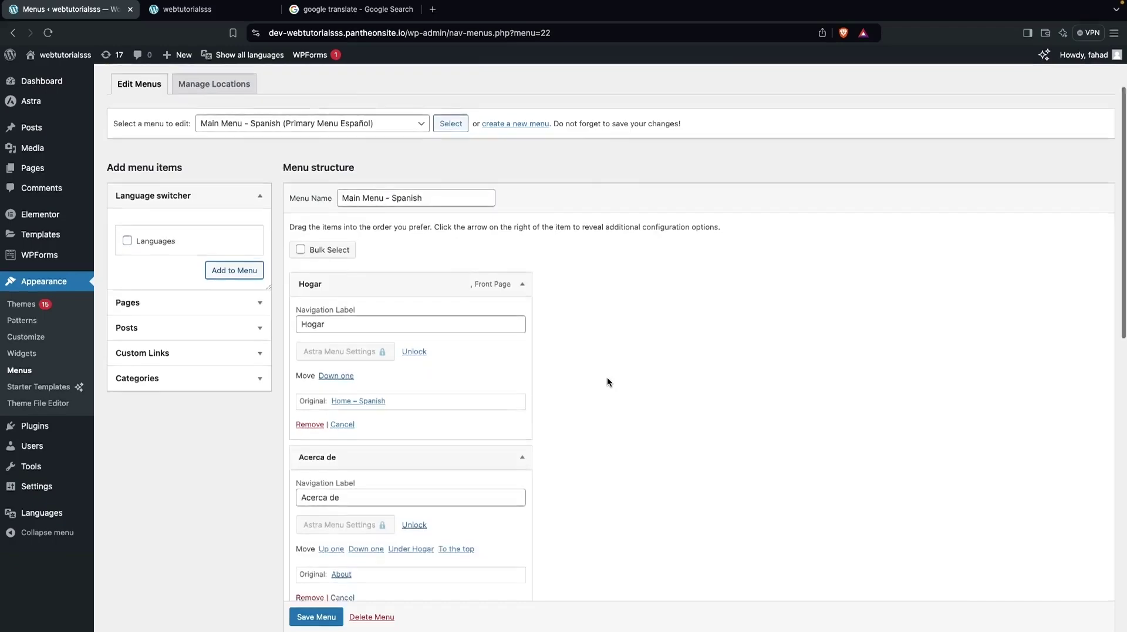
# Collapse the Hogar, Acerca de, Contacto and Servicios items, save the menu, and preview the live site.
pyautogui.scroll(-5, 607, 376)
pyautogui.click(519, 123)
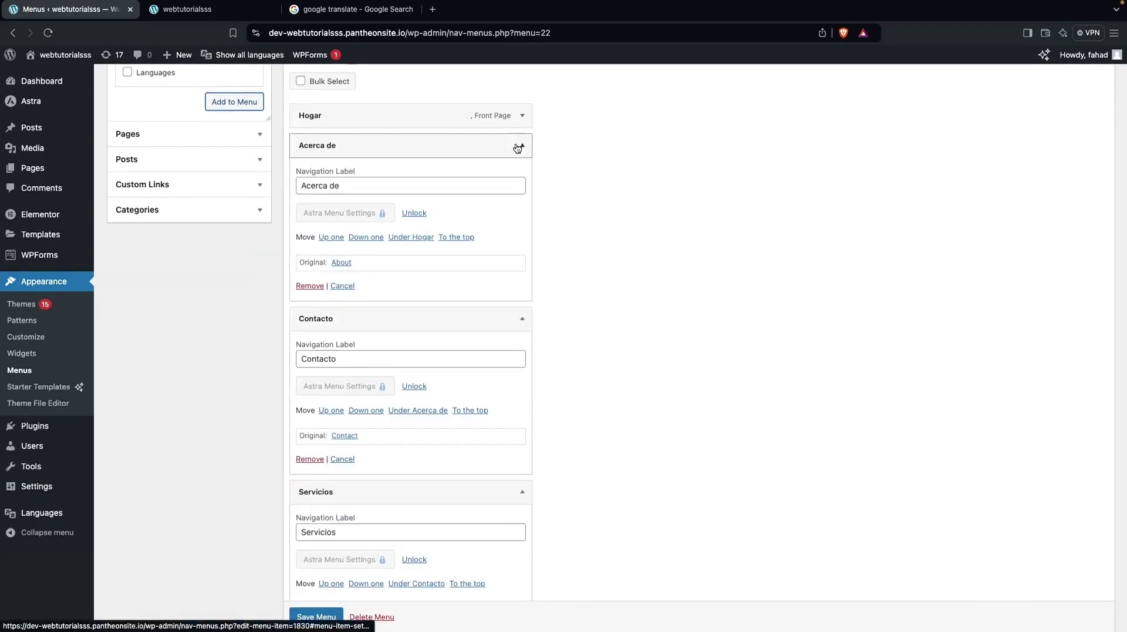
pyautogui.click(522, 143)
pyautogui.click(522, 173)
pyautogui.click(529, 270)
pyautogui.scroll(1, 592, 237)
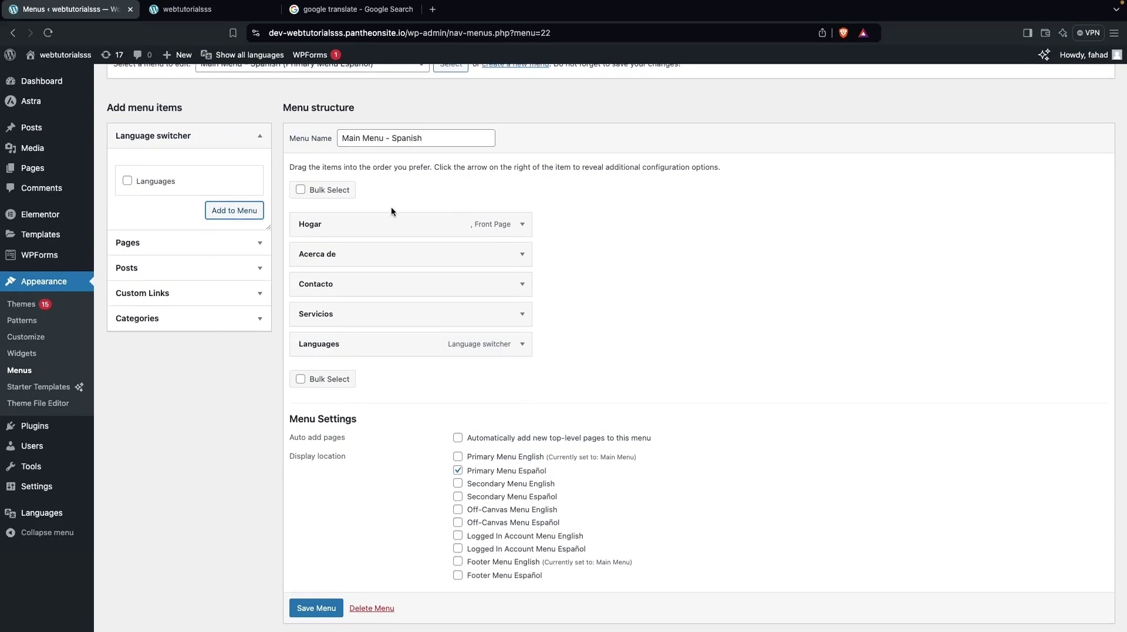
pyautogui.click(312, 604)
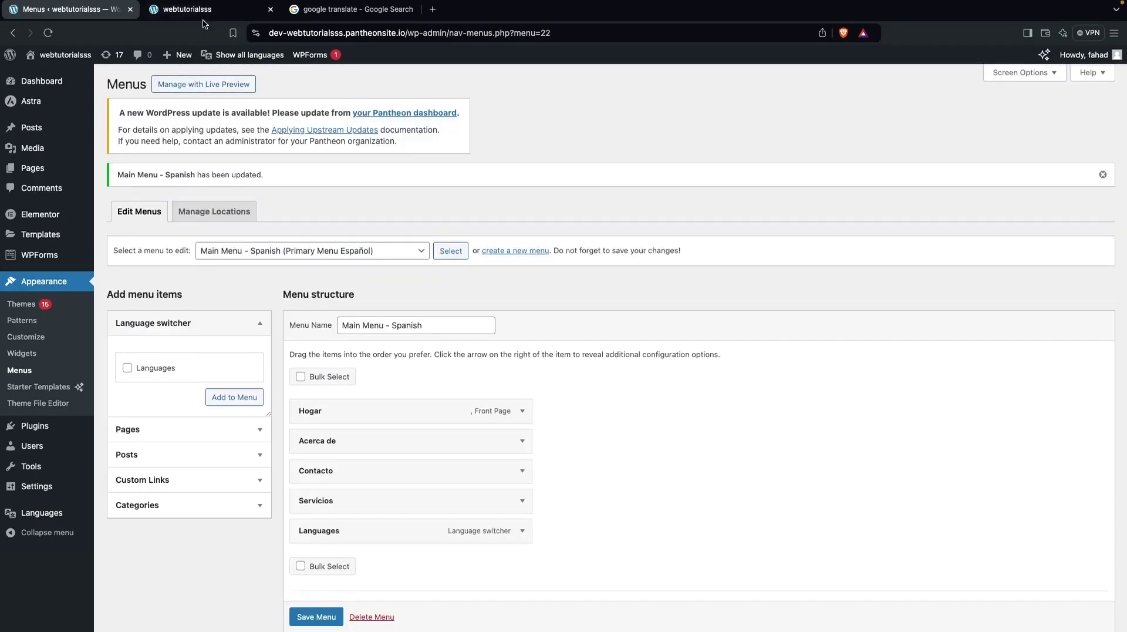
pyautogui.click(204, 14)
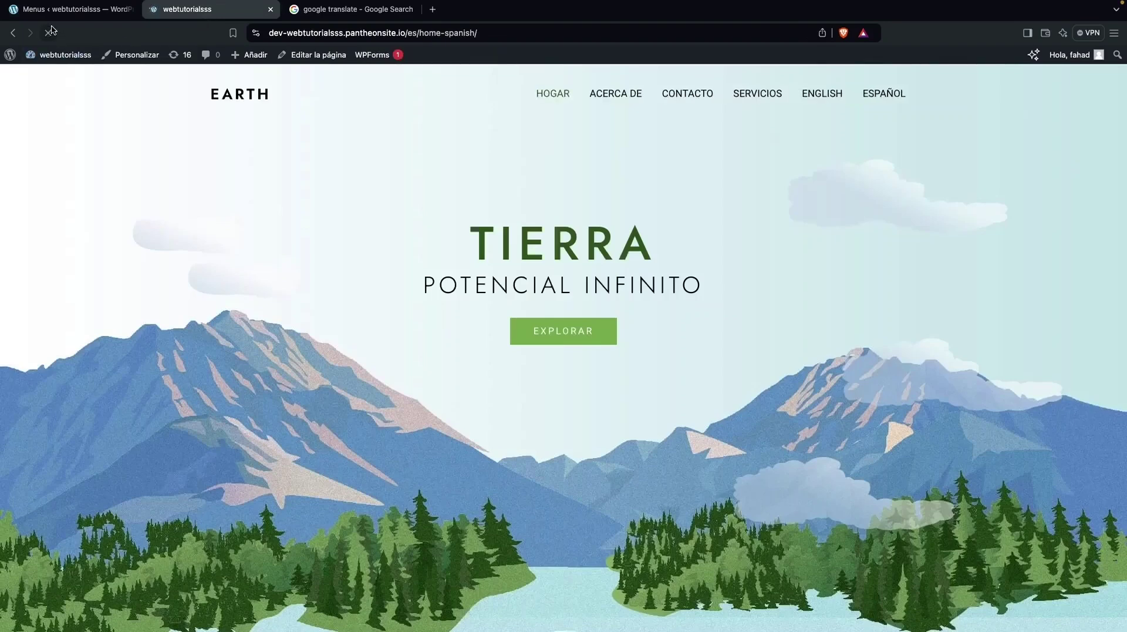
pyautogui.click(91, 15)
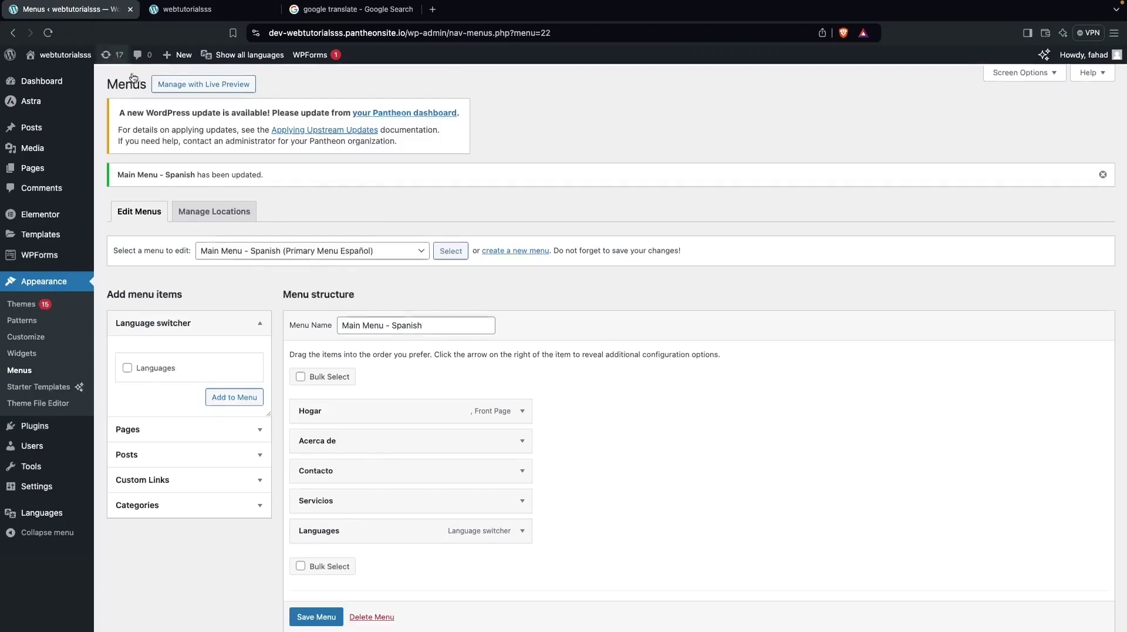
# Enable Displays flags on the Languages item and save the menu again.
pyautogui.scroll(-3, 357, 360)
pyautogui.click(522, 453)
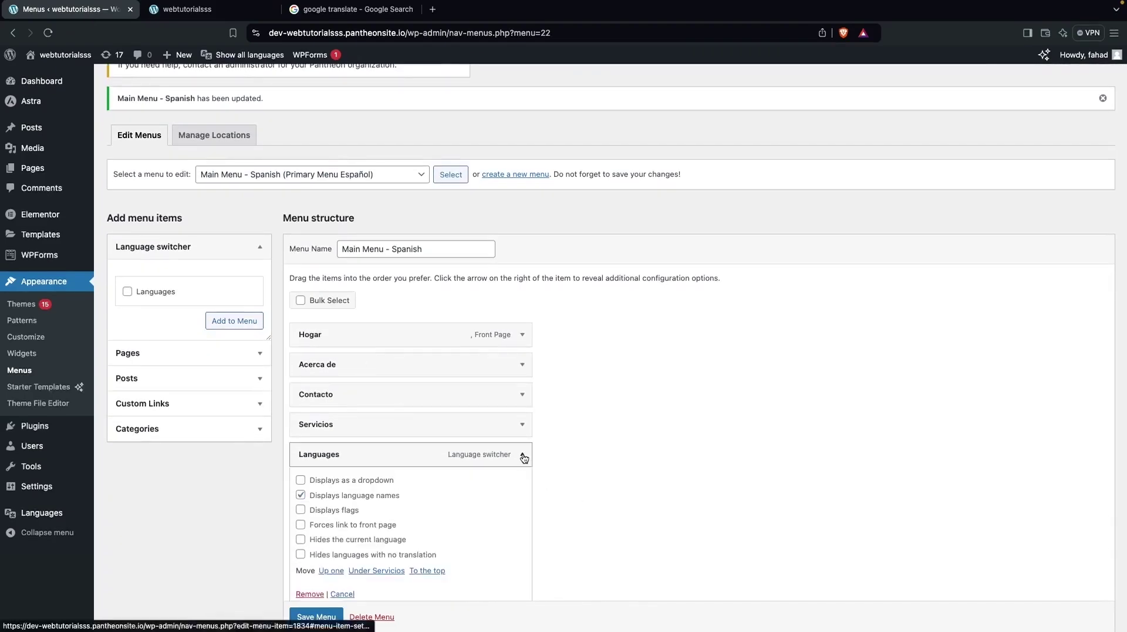
pyautogui.scroll(-2, 521, 456)
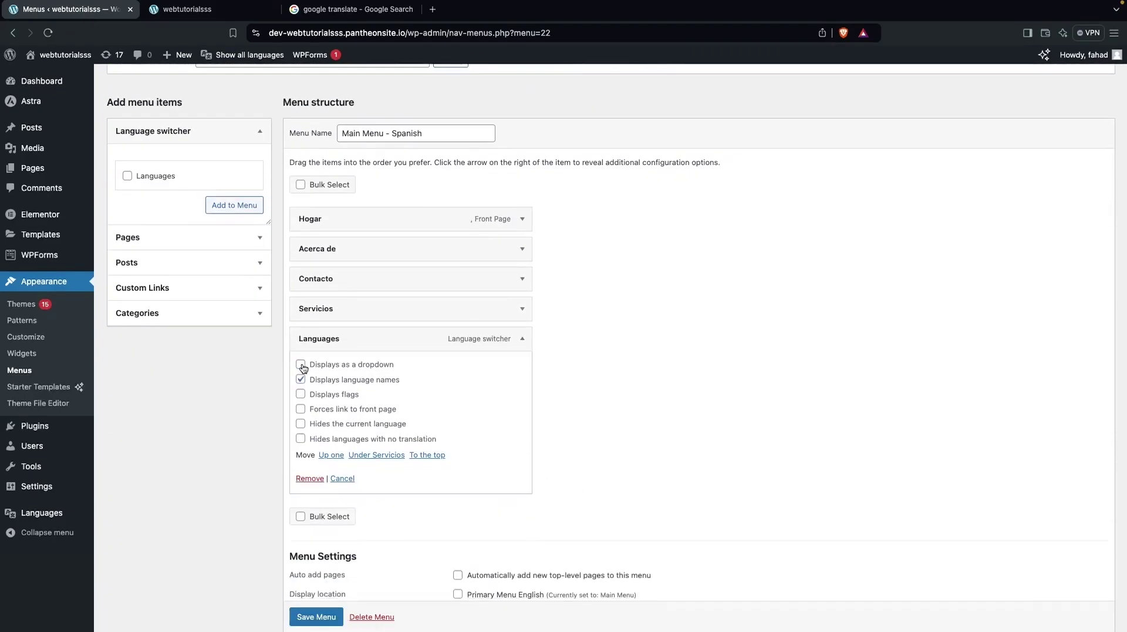
pyautogui.click(300, 394)
pyautogui.scroll(-2, 279, 425)
pyautogui.click(316, 617)
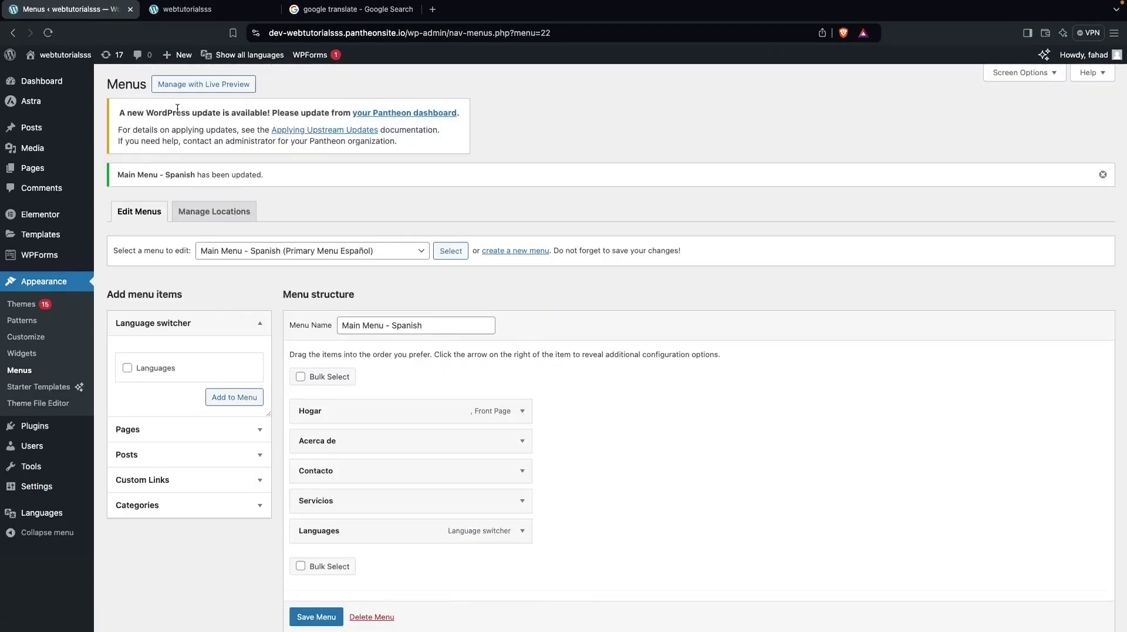
pyautogui.click(188, 11)
# Reload the live Spanish home page and switch it to English from the ESPAÑOL dropdown.
pyautogui.click(44, 37)
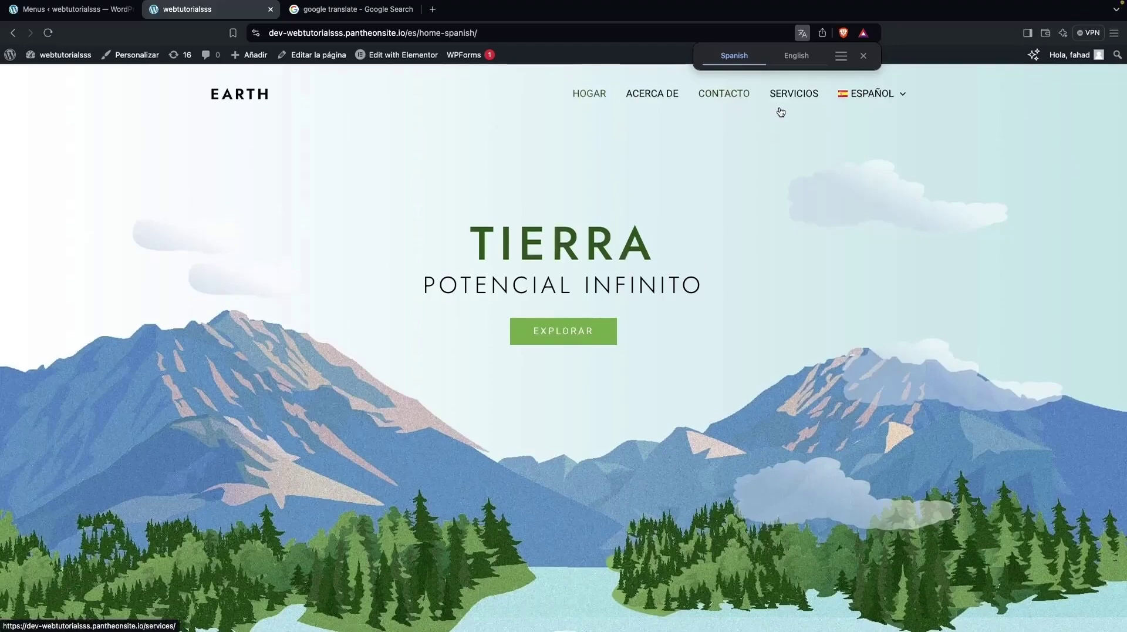
pyautogui.moveTo(893, 94)
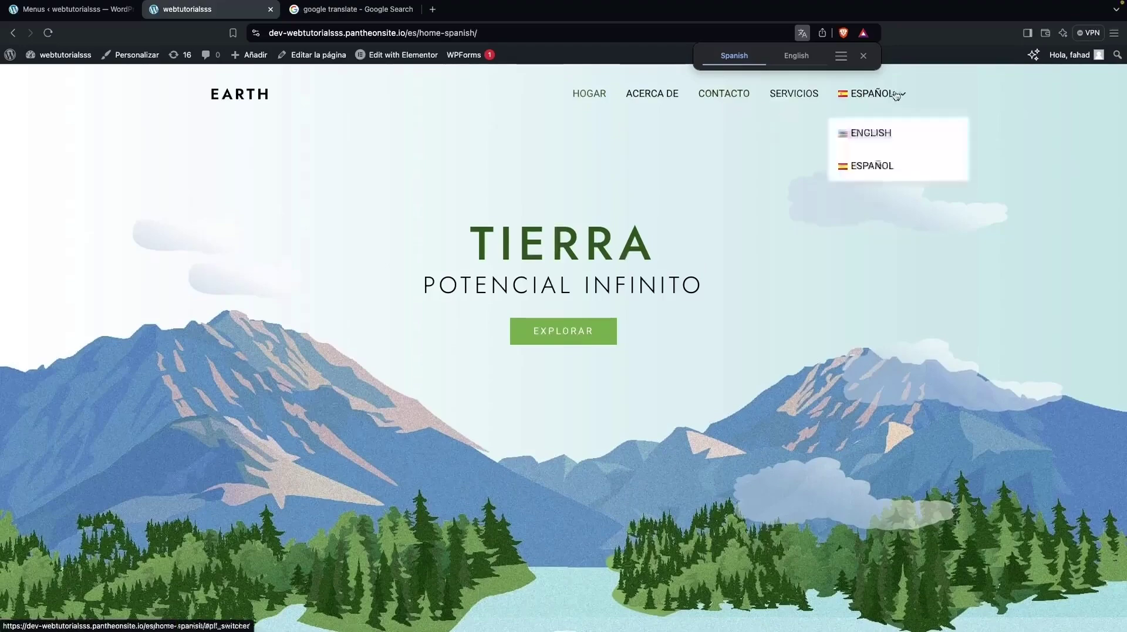
pyautogui.click(878, 134)
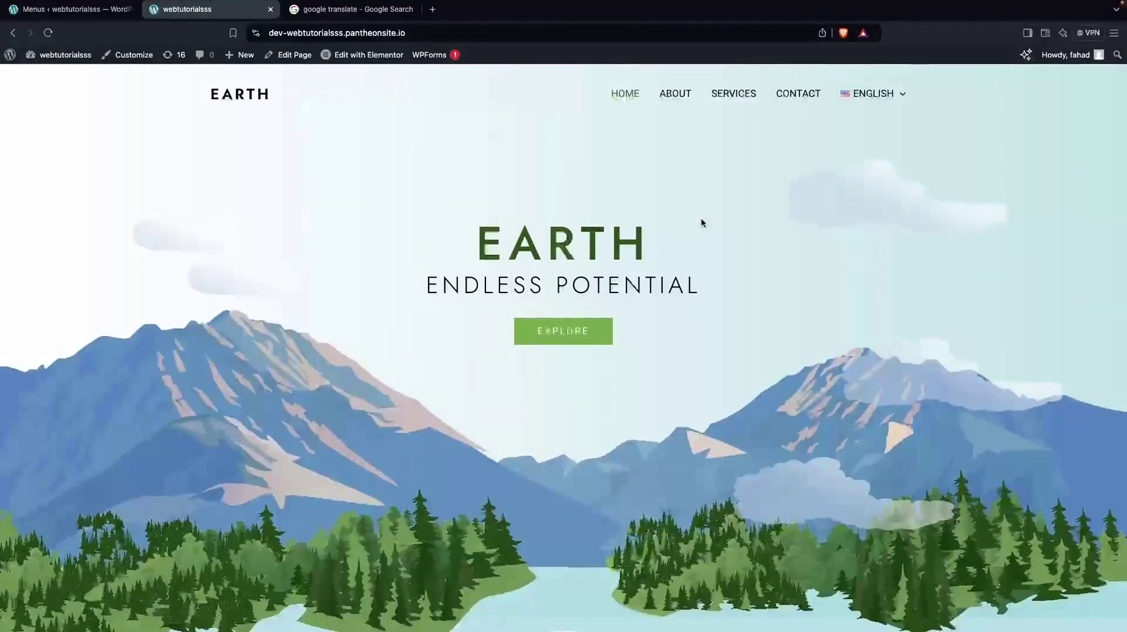
pyautogui.scroll(-12, 701, 222)
pyautogui.scroll(2, 701, 222)
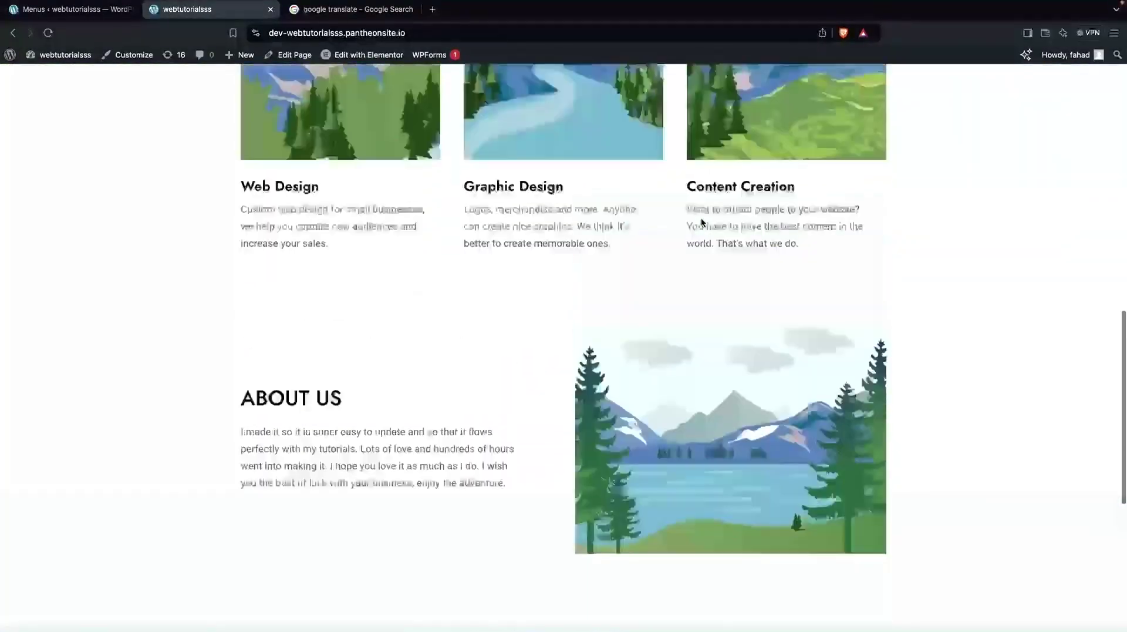
pyautogui.scroll(12, 701, 217)
# Switch the English page back to Español and confirm the TIERRA Spanish home page loads.
pyautogui.click(875, 93)
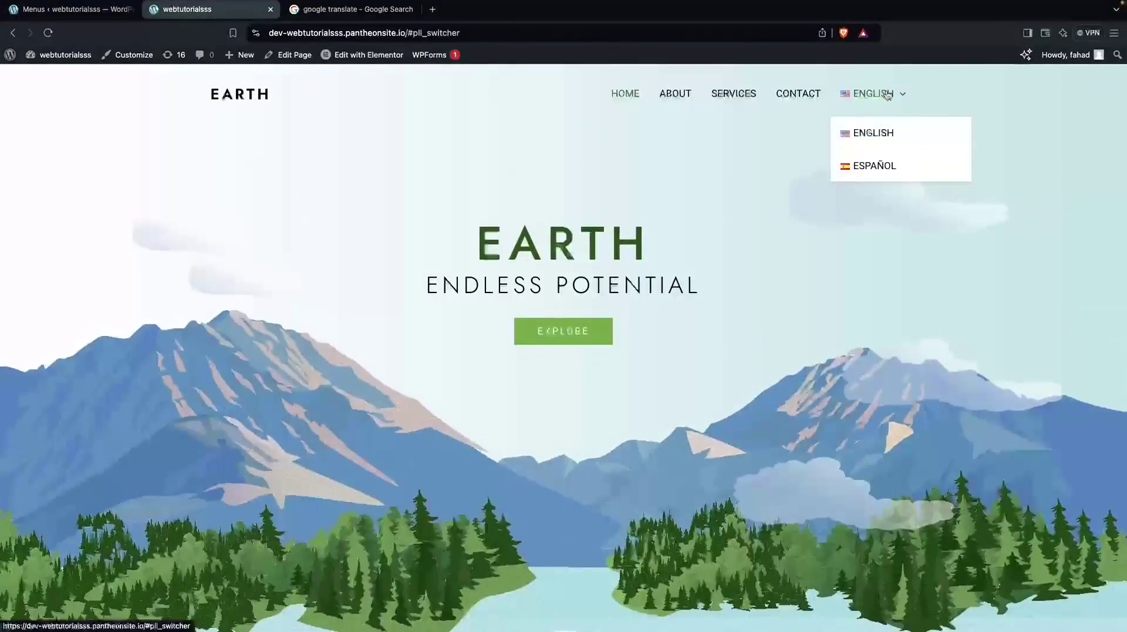
pyautogui.click(880, 165)
pyautogui.scroll(-4, 738, 263)
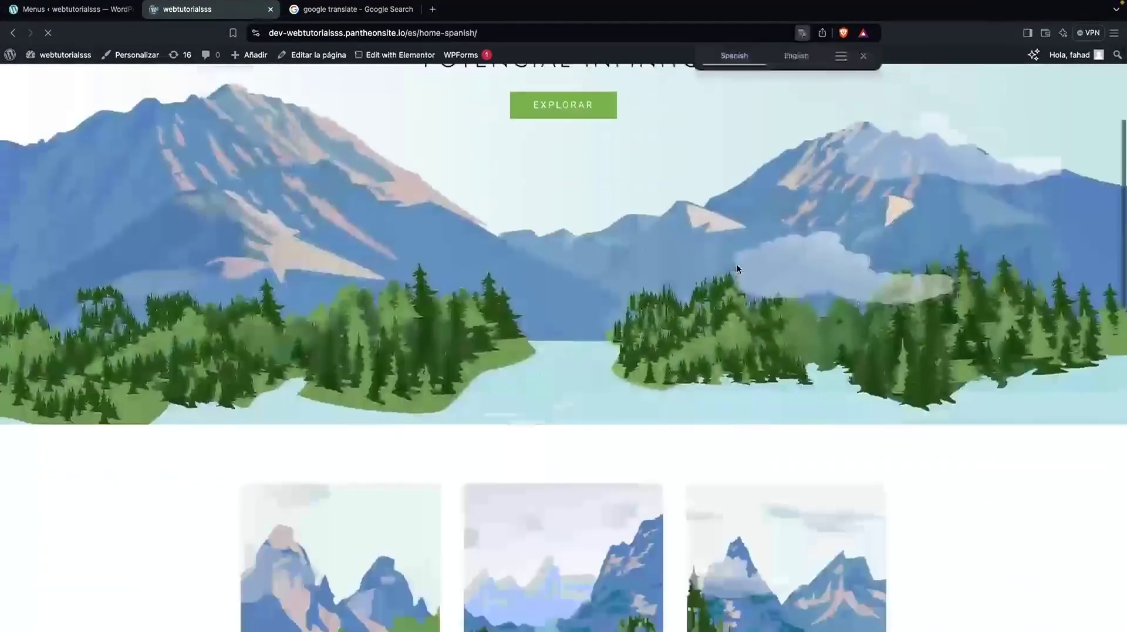
pyautogui.scroll(-9, 738, 263)
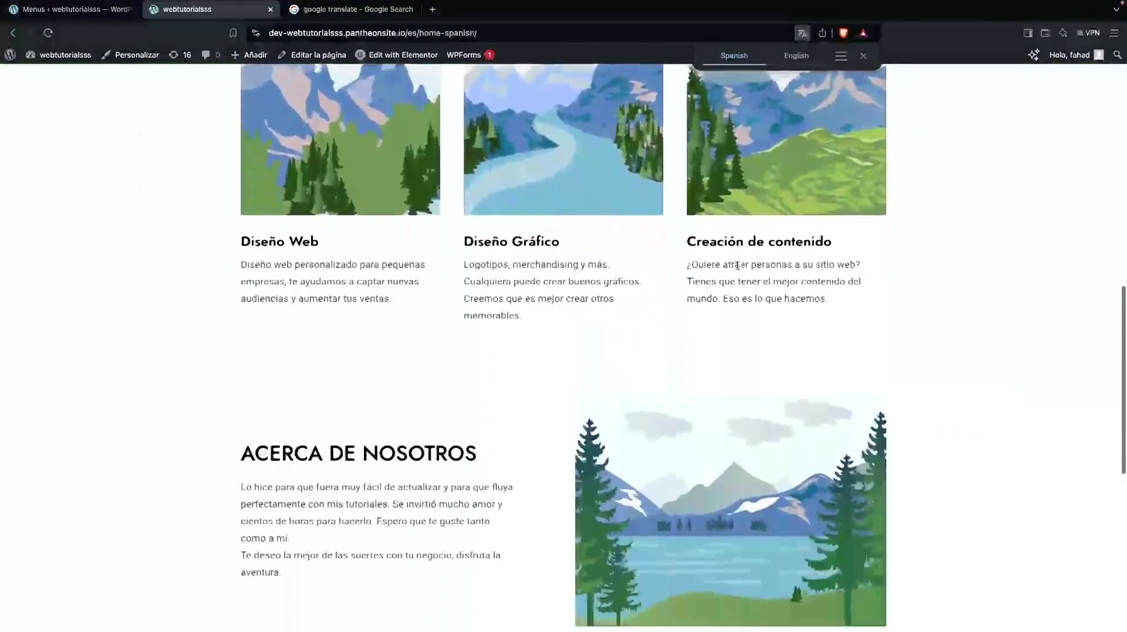
pyautogui.scroll(13, 737, 265)
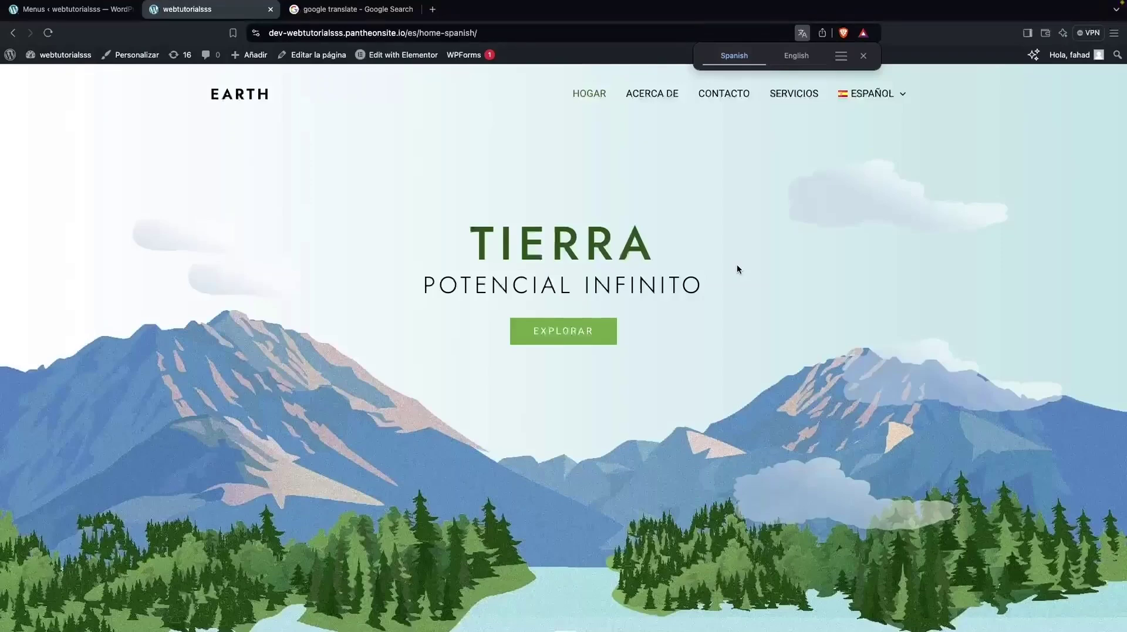